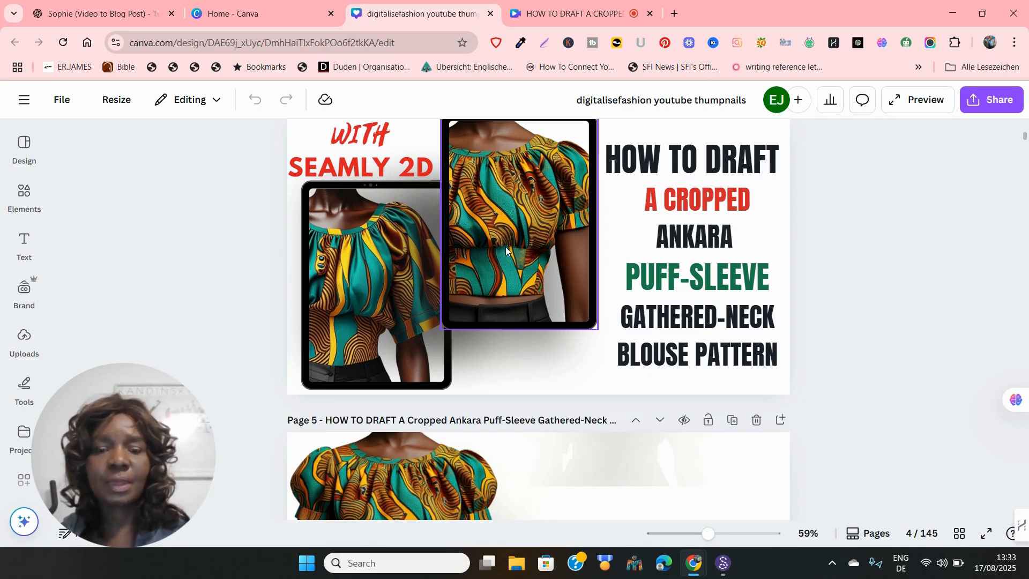
Bring up the gathered-neck blouse pattern in Seamly2D and return from Piece mode to the front draft block
click(729, 563)
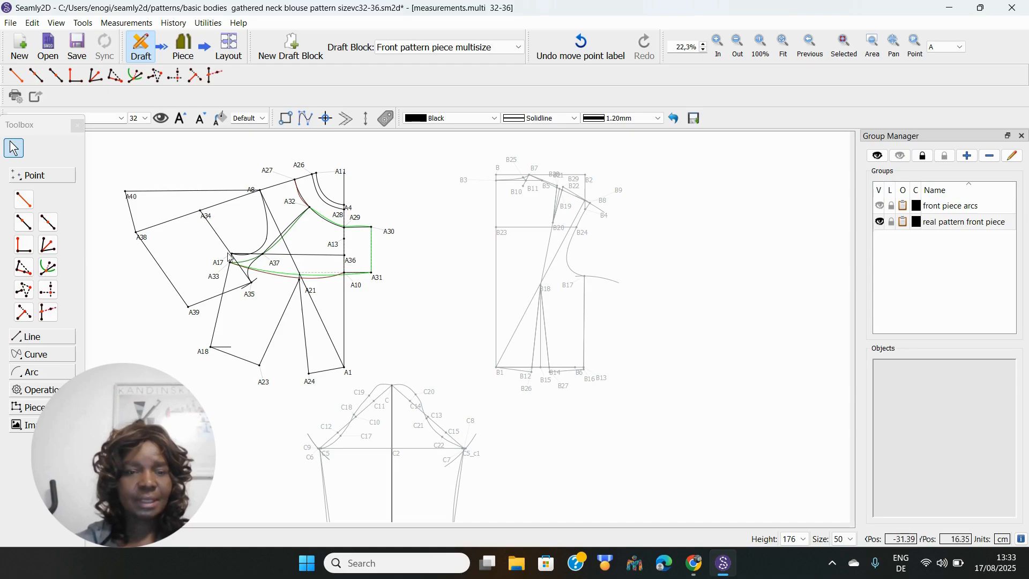
click(183, 51)
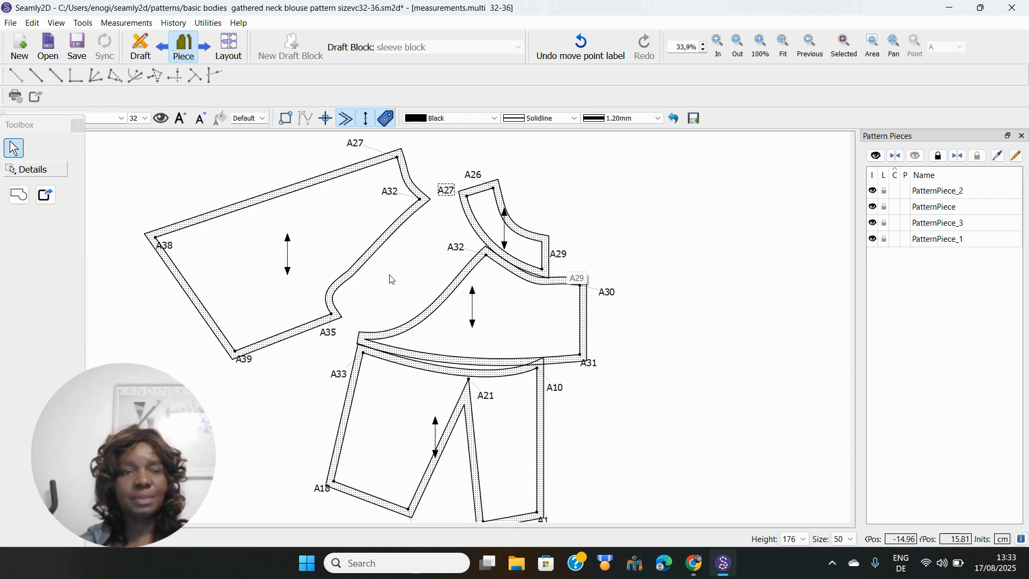
click(140, 47)
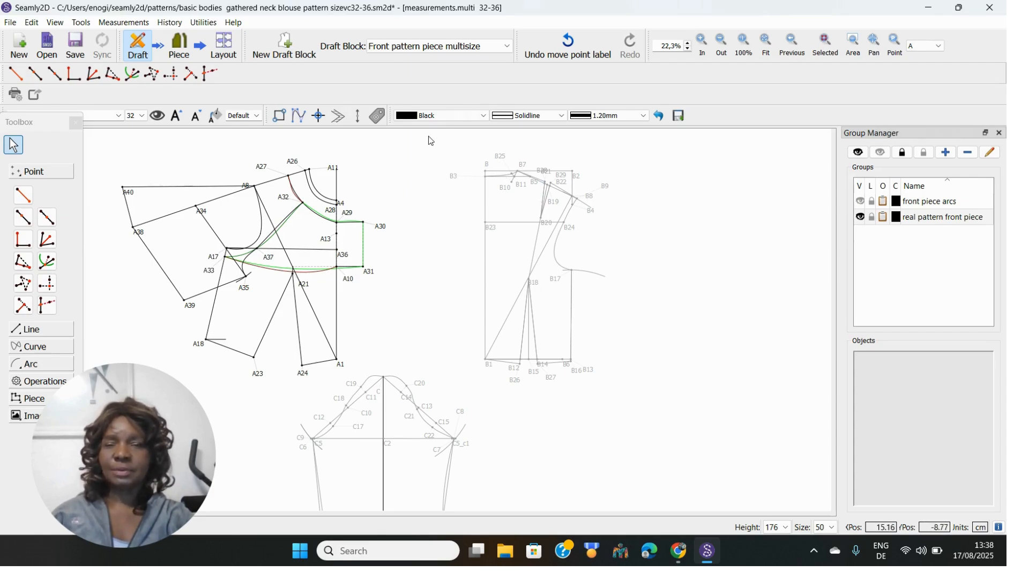
Switch to the 'back piece basic bodies size32-36' draft block, then bring the YouTube video forward
click(509, 47)
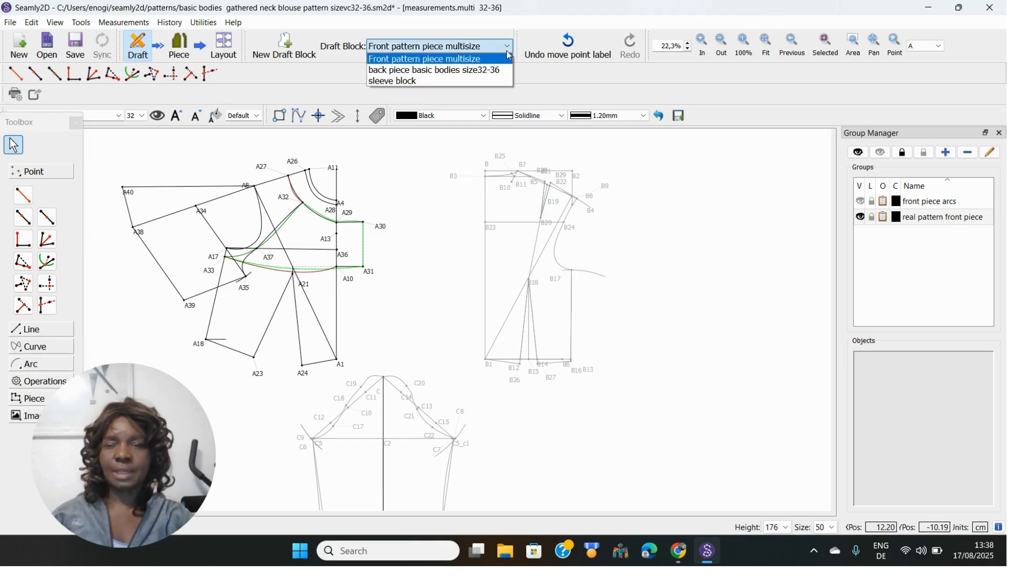
click(483, 70)
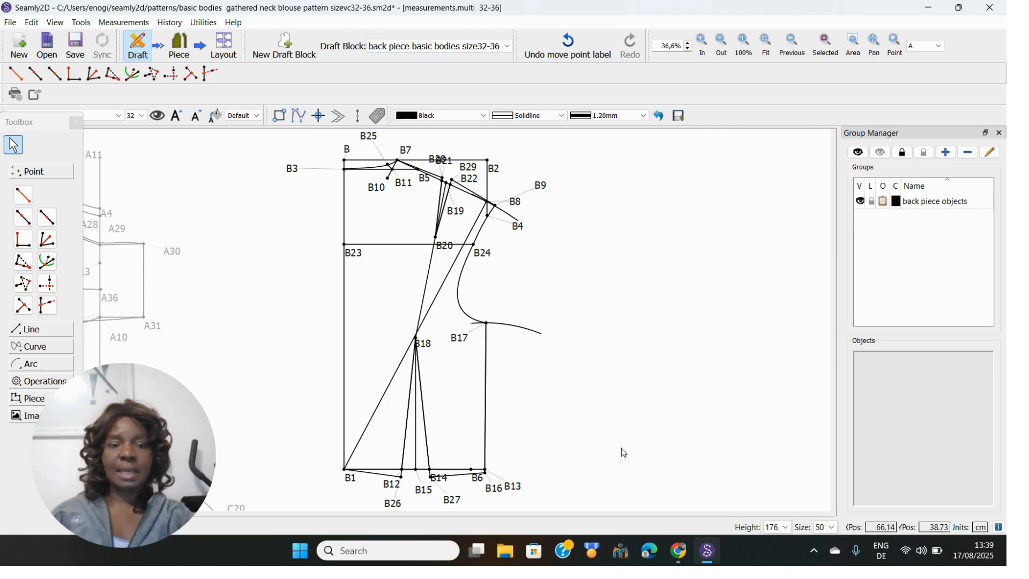
click(680, 552)
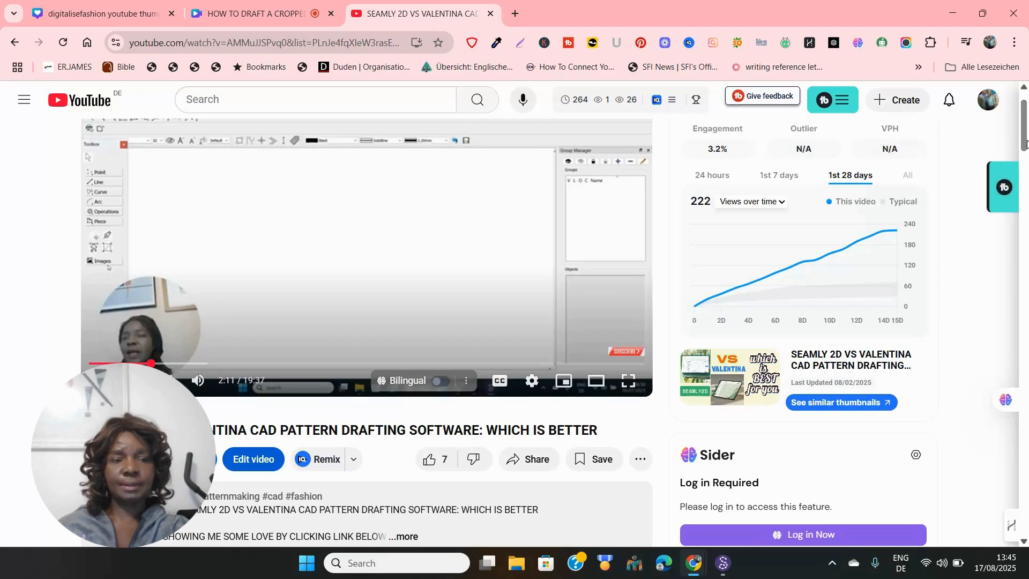
Scroll down the YouTube page to reveal the comment box and the Seamly2D playlist
scroll(1023, 148, down, 1)
drag(1025, 151, 1025, 187)
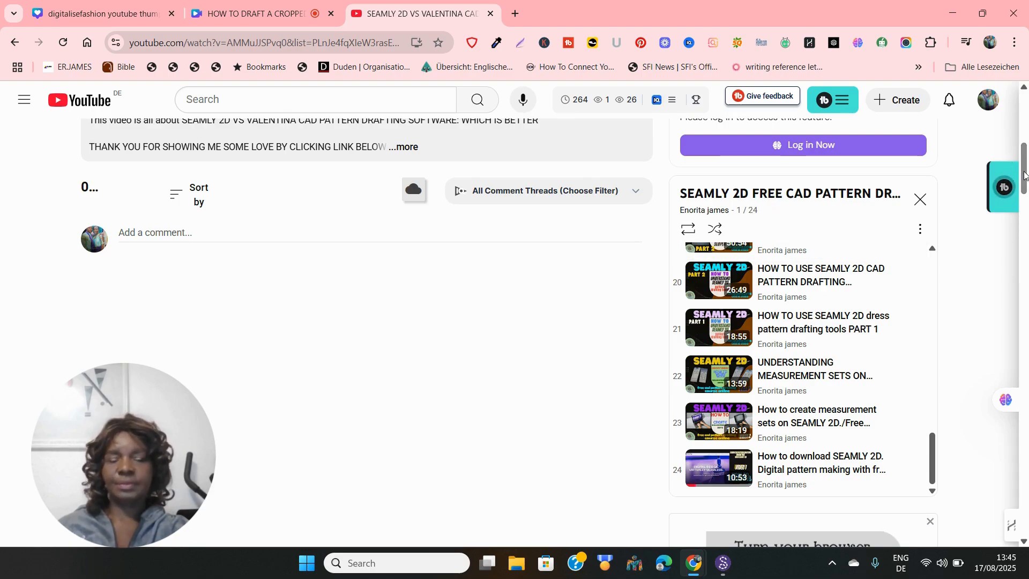
drag(1025, 174, 1024, 181)
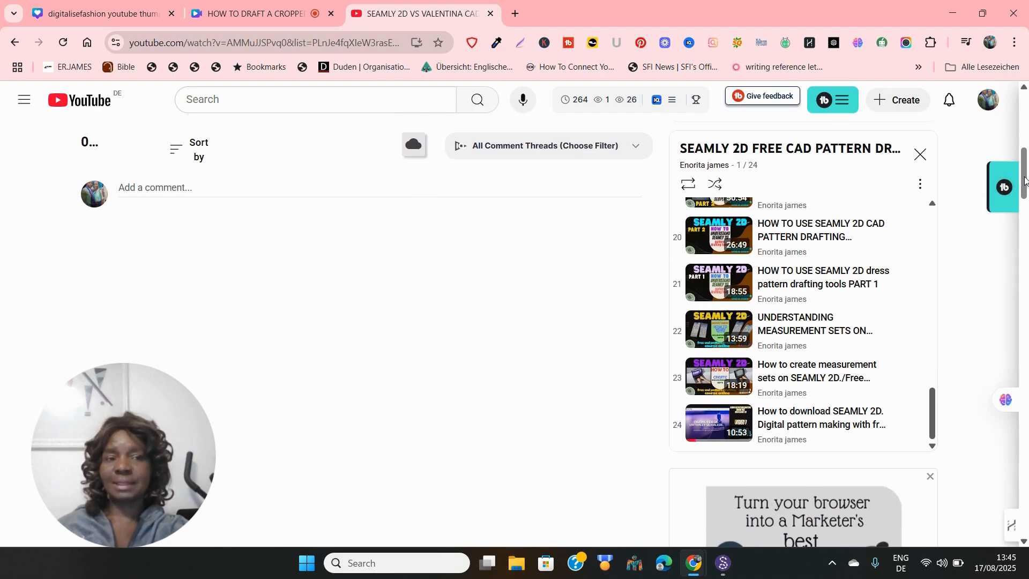
drag(1024, 181, 1025, 186)
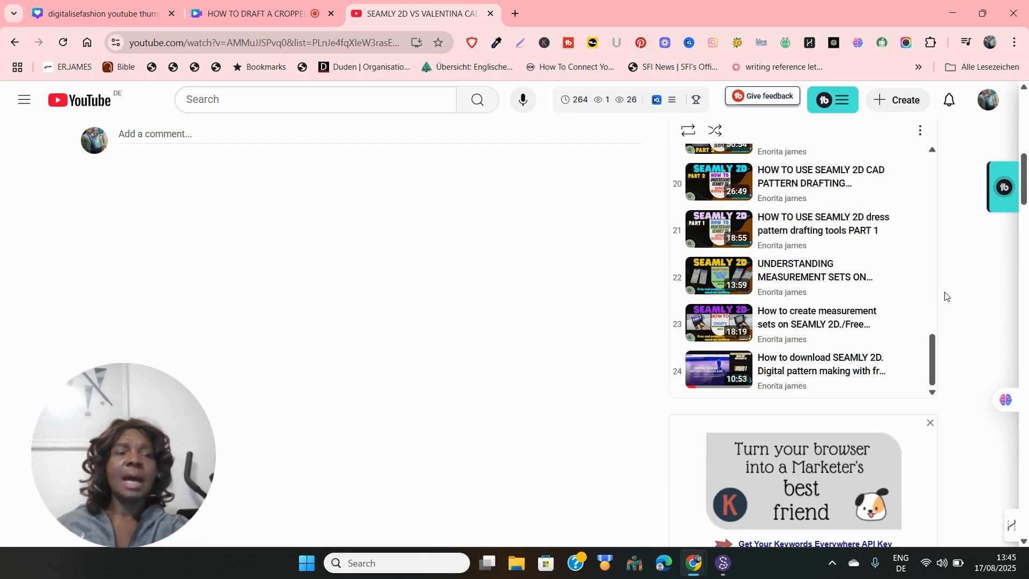
drag(1026, 198, 1024, 174)
scroll(952, 250, down, 3)
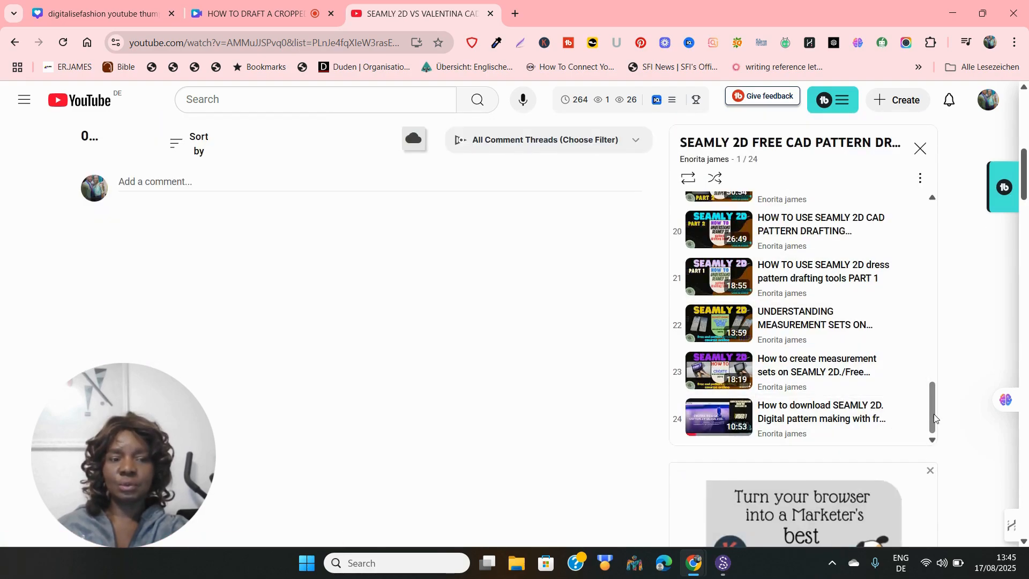
drag(933, 416, 937, 284)
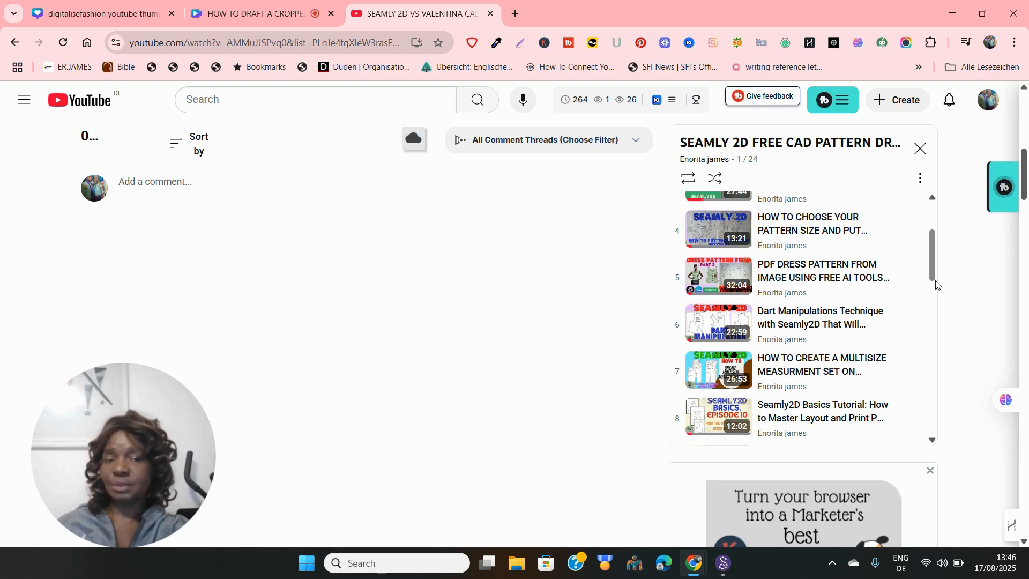
drag(936, 284, 920, 444)
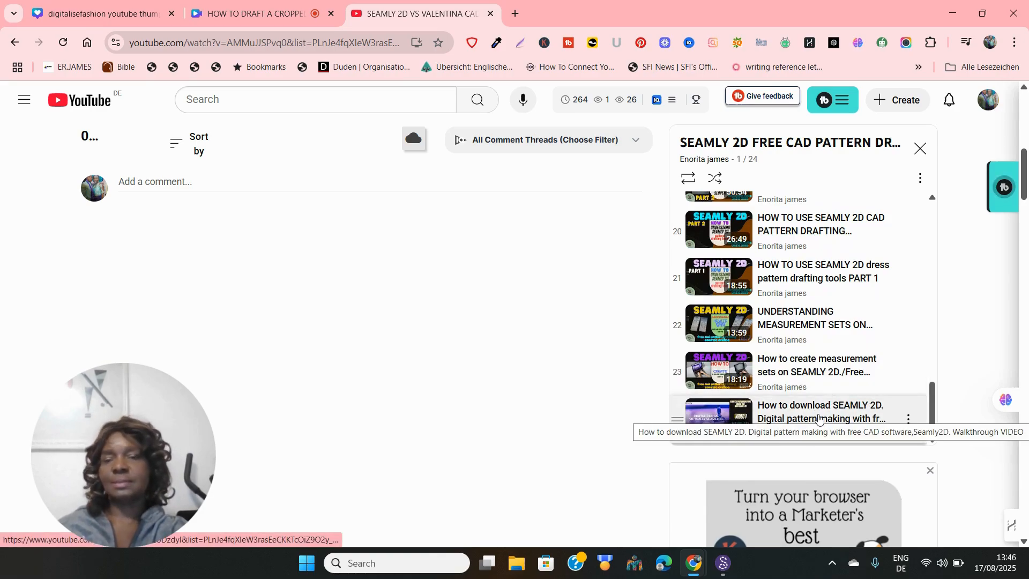
Return to Seamly2D and toggle the 'back piece objects' group's visibility to leave just the outline
click(725, 563)
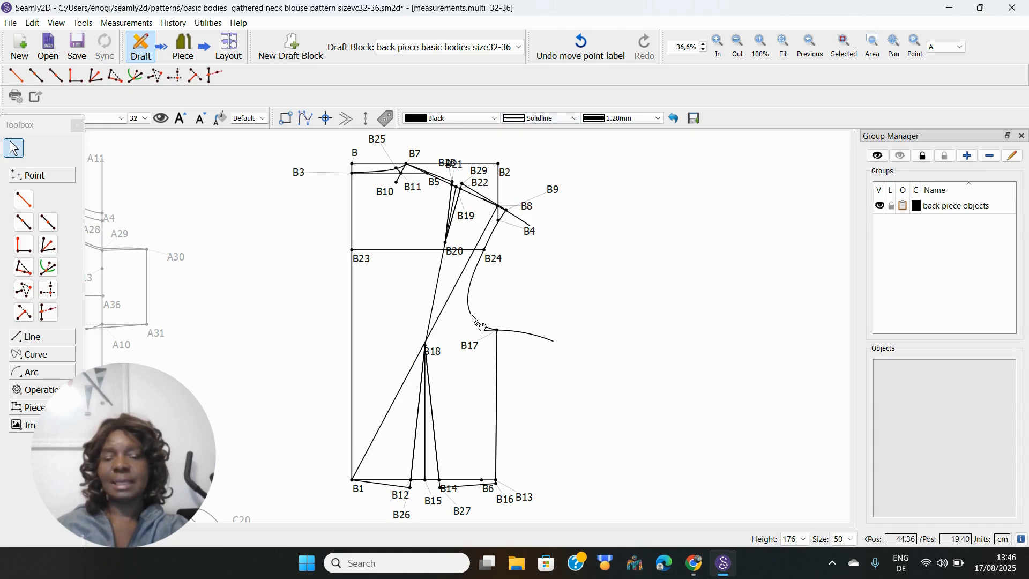
click(881, 205)
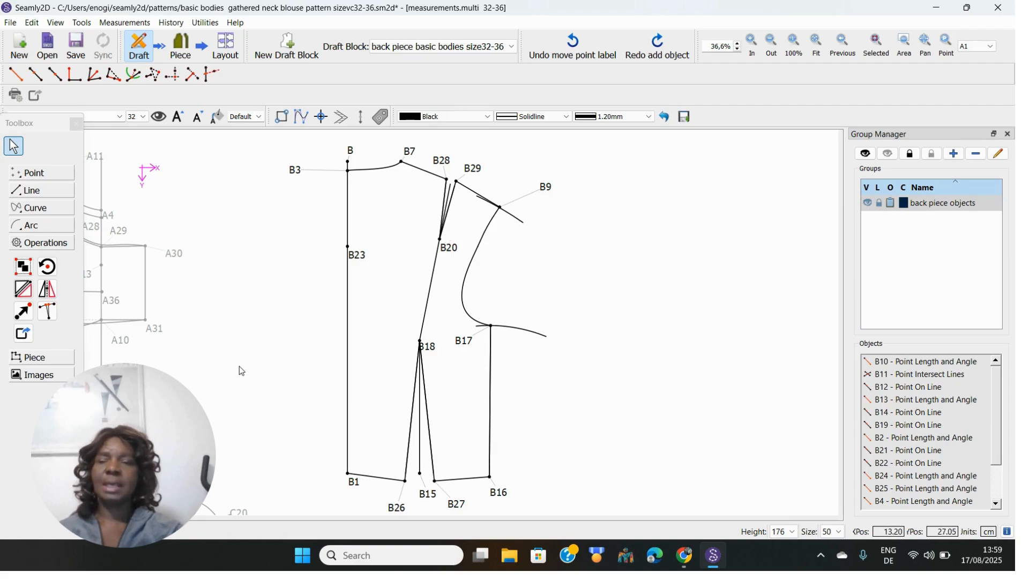
Rotate points B29, B9, B17, B16, B15 and B27 around origin B20
click(49, 273)
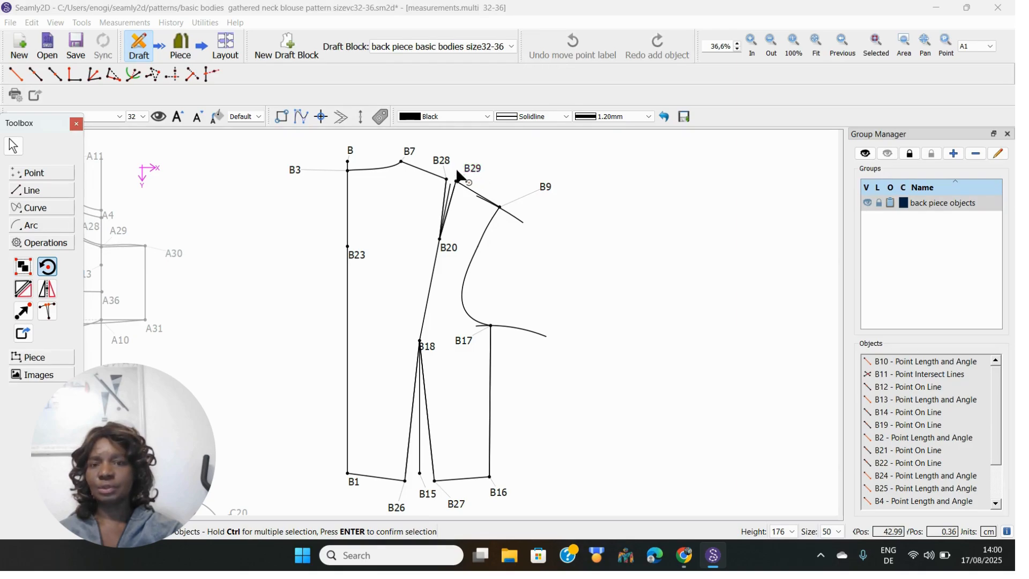
click(473, 169)
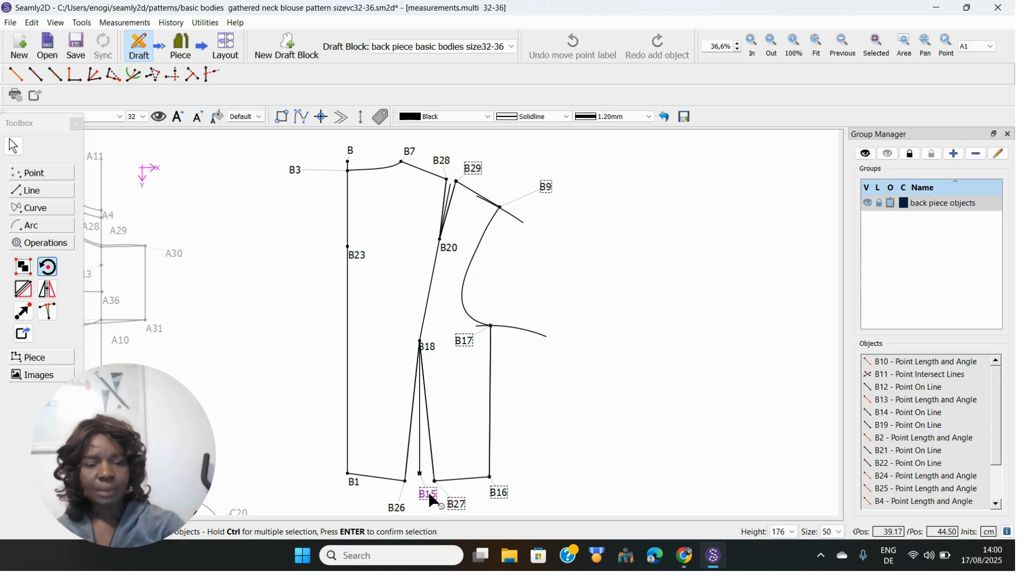
key(Return)
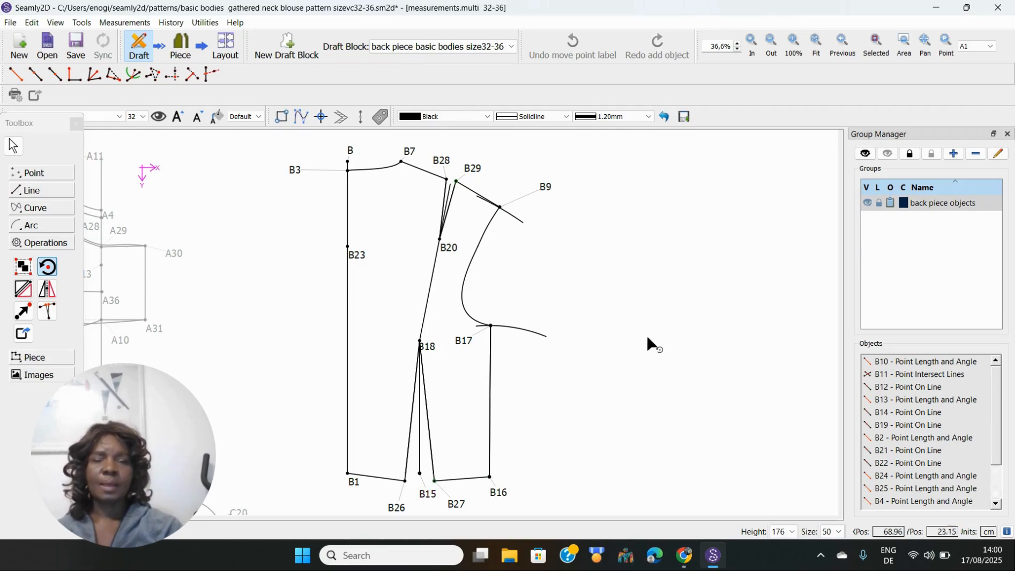
click(446, 246)
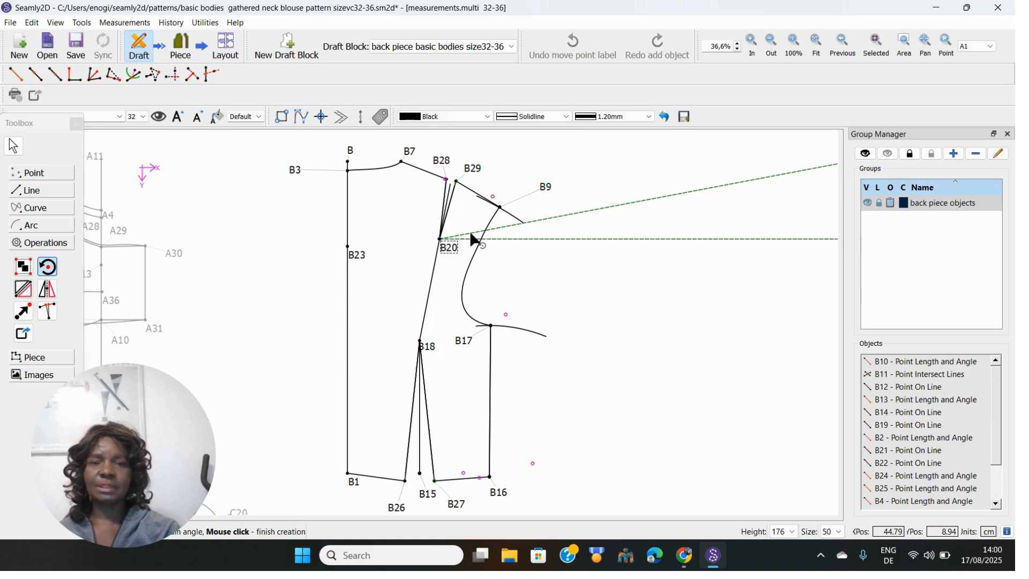
Create the _b1 copies rotated 10,6904° around B20 and move the B17_b1 label clear
click(470, 233)
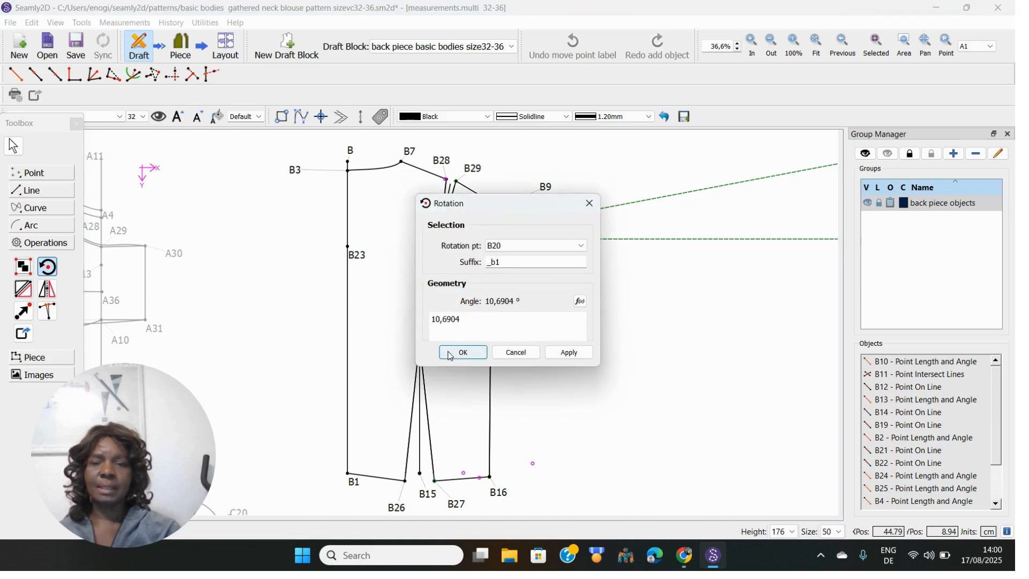
click(457, 353)
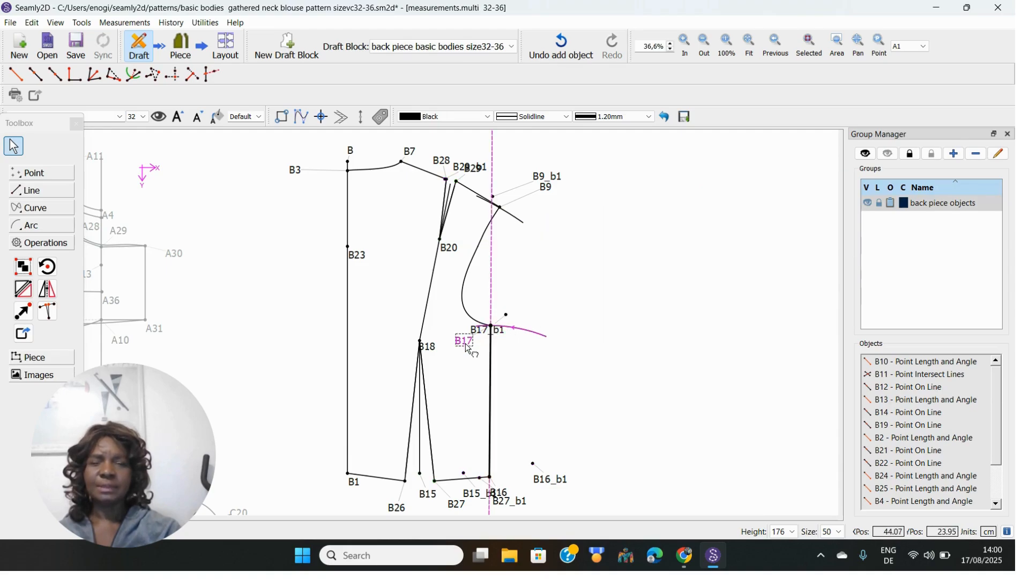
drag(466, 343, 531, 317)
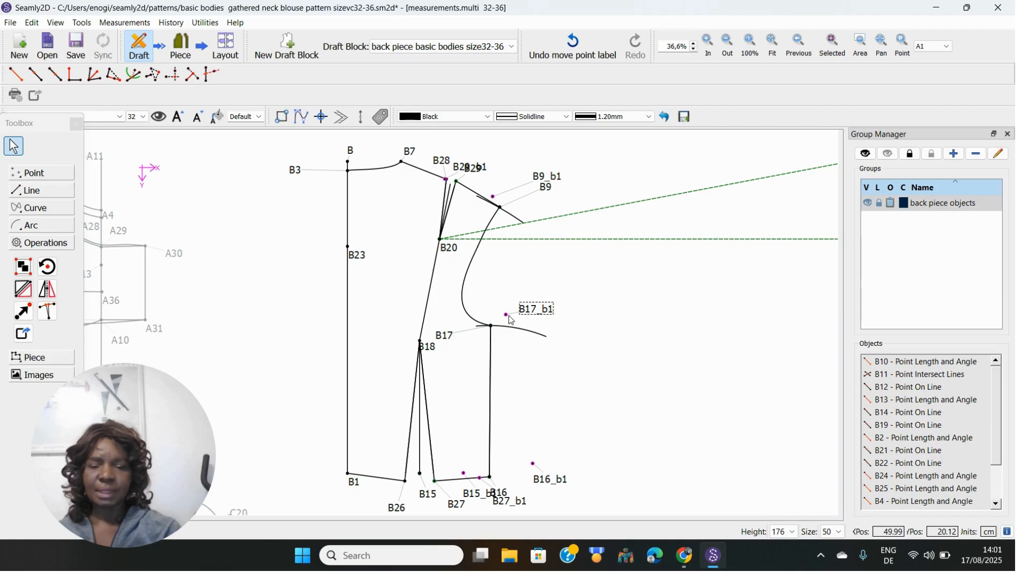
Drag the B27_b1 label and the other crowded _b1 labels to clearer spots
drag(502, 499, 540, 448)
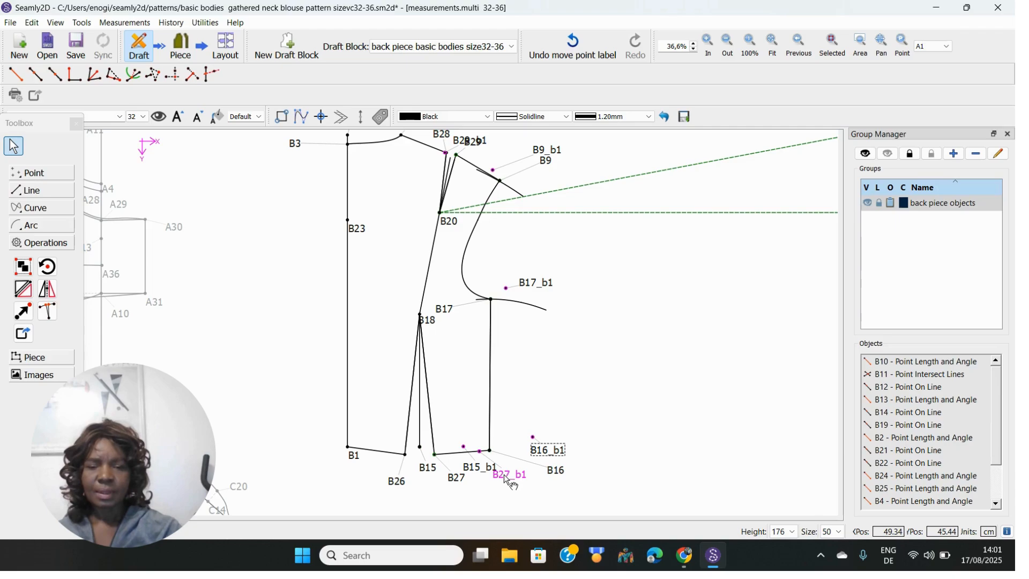
drag(507, 480, 474, 420)
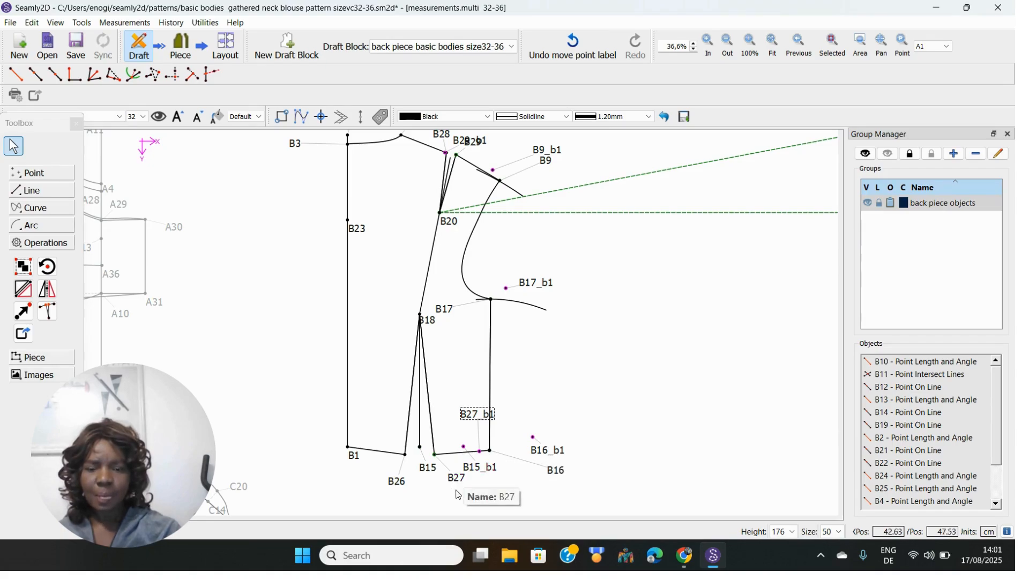
drag(493, 473, 487, 428)
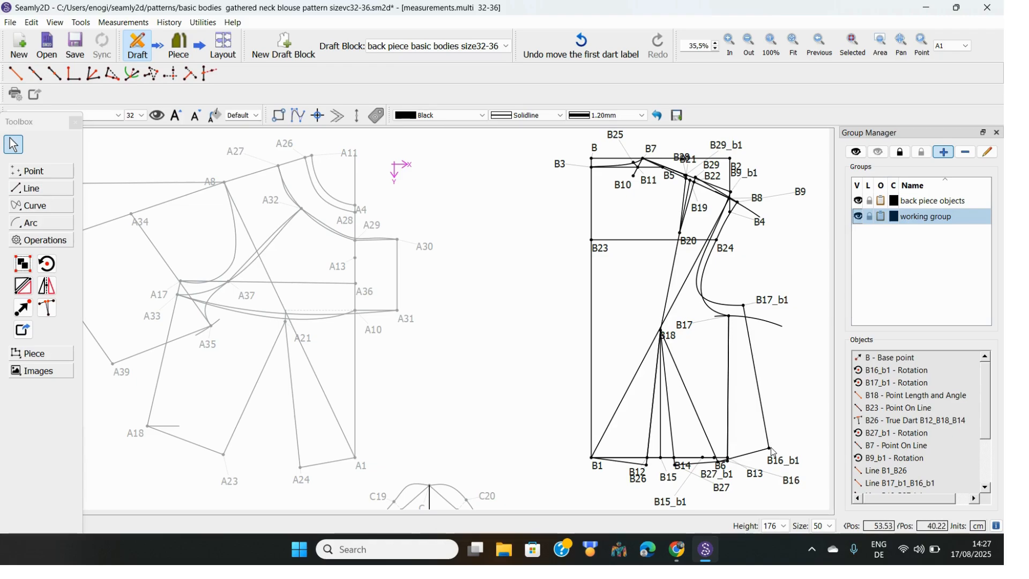
Hide the 'back piece objects' group and expand the Point tools in the Toolbox
click(860, 202)
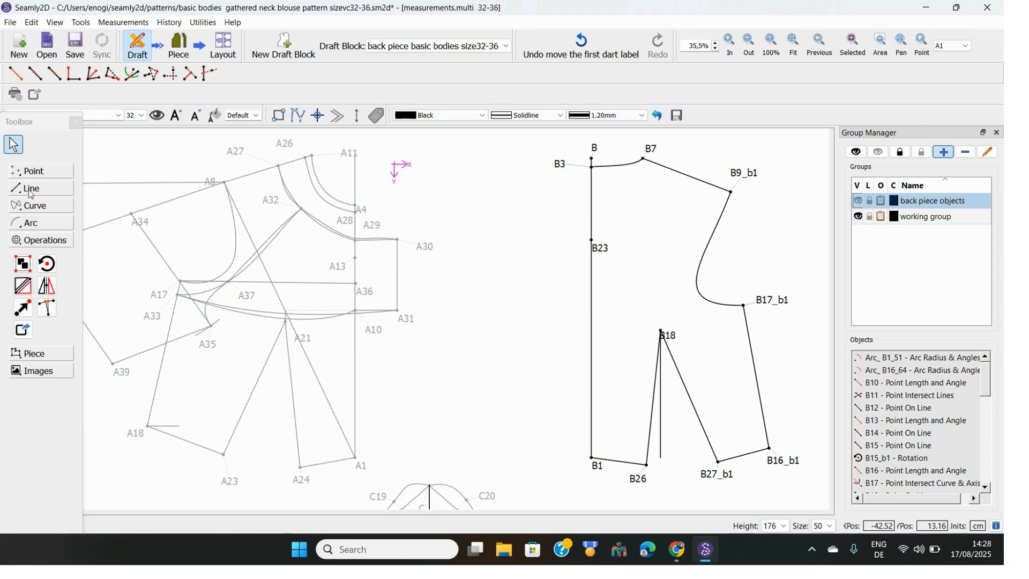
click(34, 171)
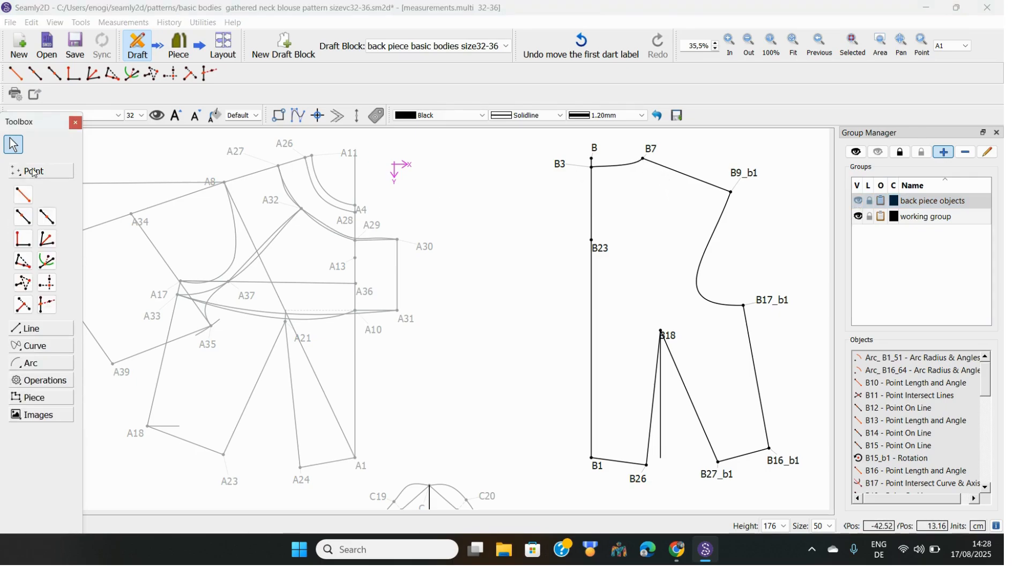
Place point B30 on the B7–B9_b1 shoulder line, 1 cm from B7, with its label moved aside
click(24, 222)
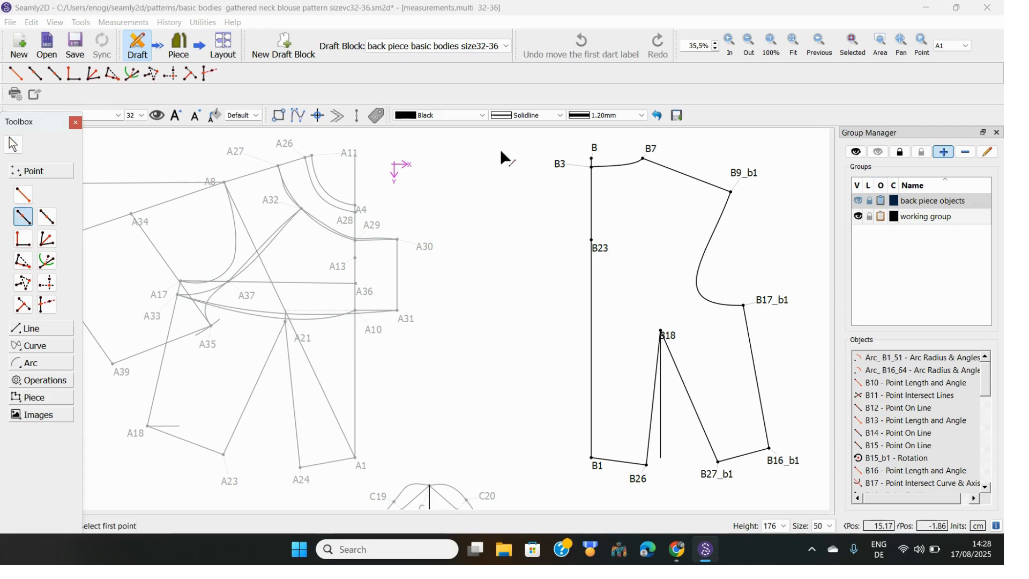
click(654, 154)
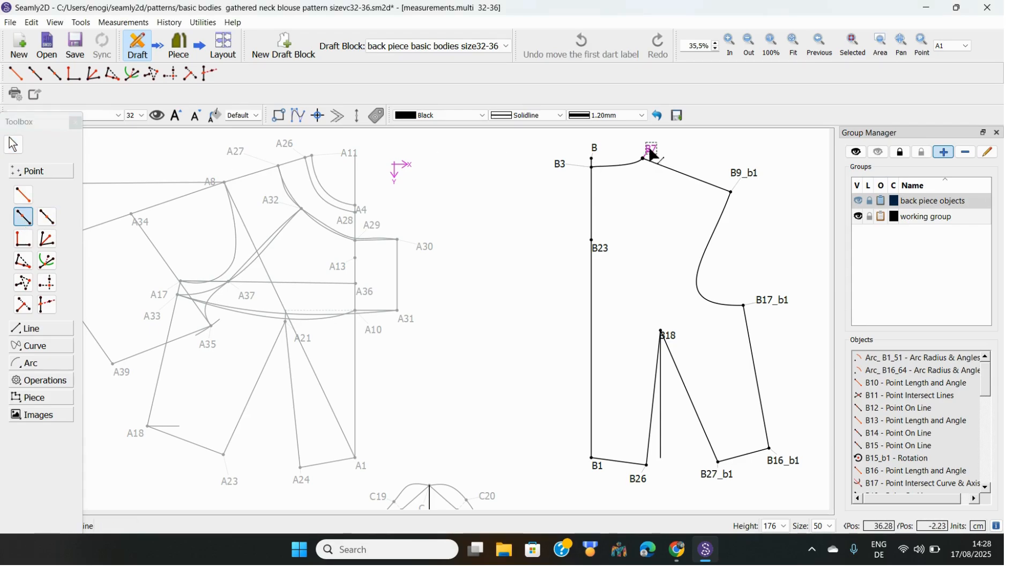
click(739, 174)
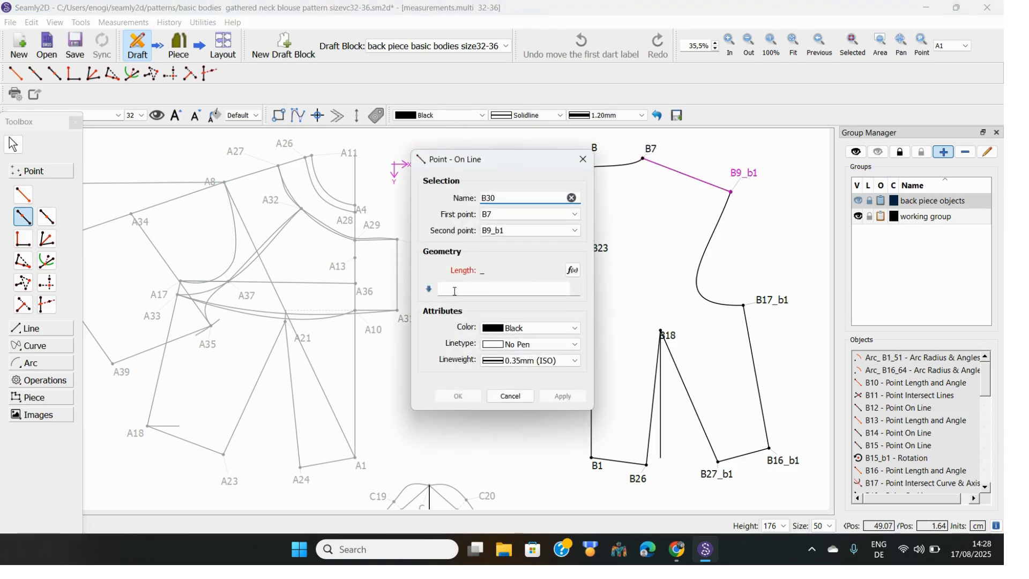
click(448, 294)
text(1)
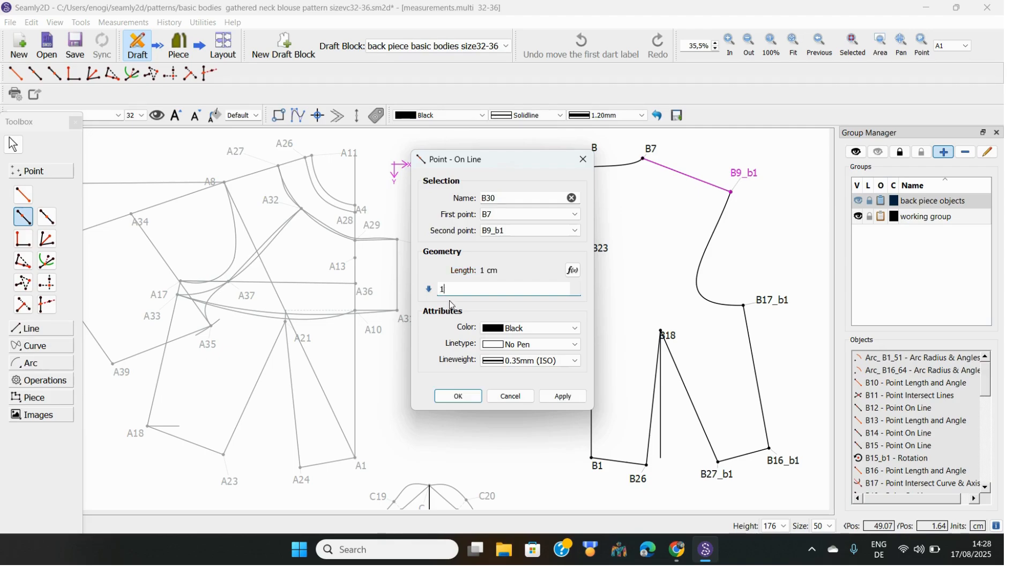
click(461, 399)
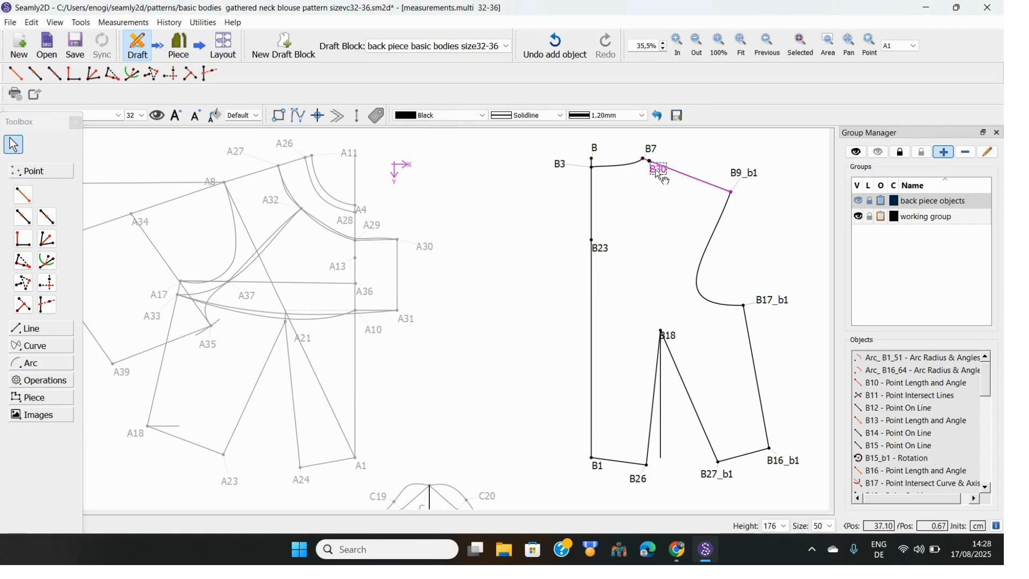
mouse_move(663, 177)
mouse_down()
mouse_move(704, 175)
mouse_move(661, 182)
mouse_up()
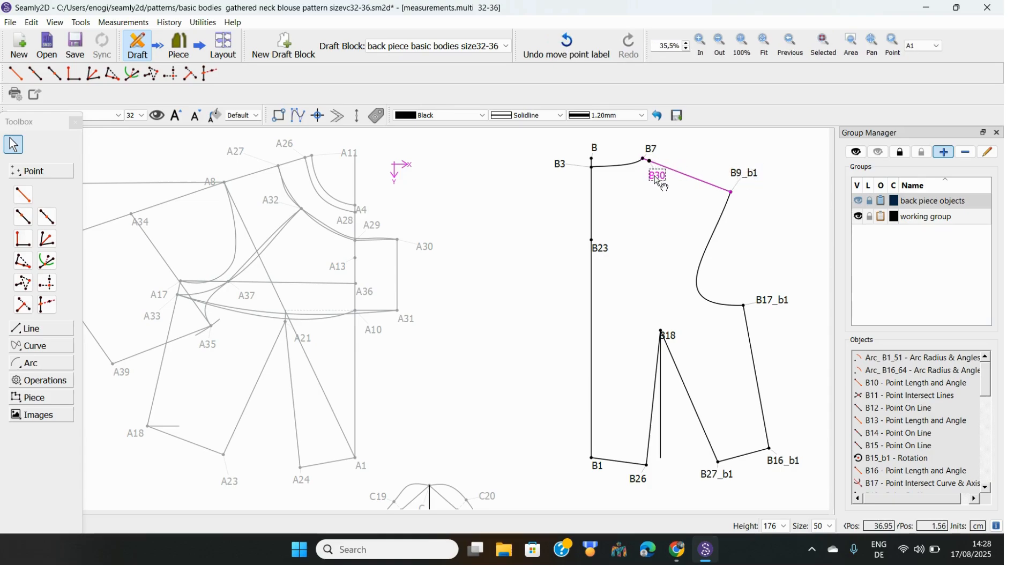
Add point B31 on the shoulder line, 4 cm from B30 toward B9_b1
click(24, 217)
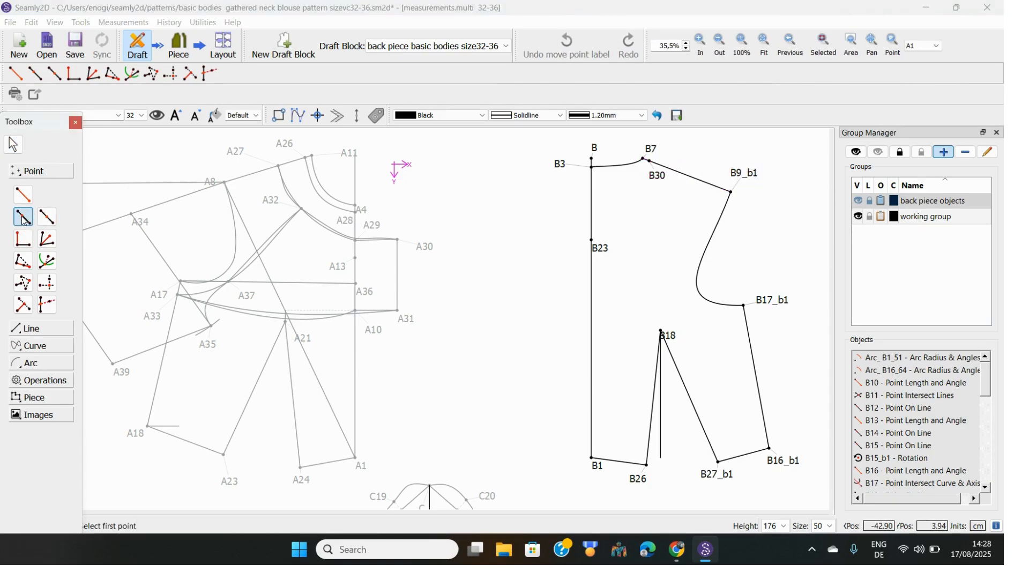
click(654, 173)
click(752, 176)
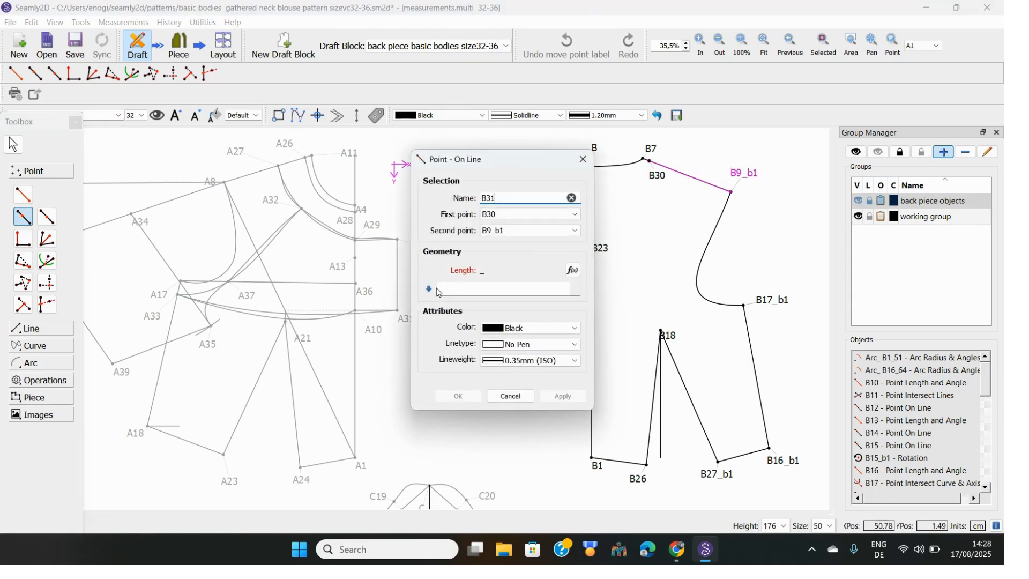
click(453, 291)
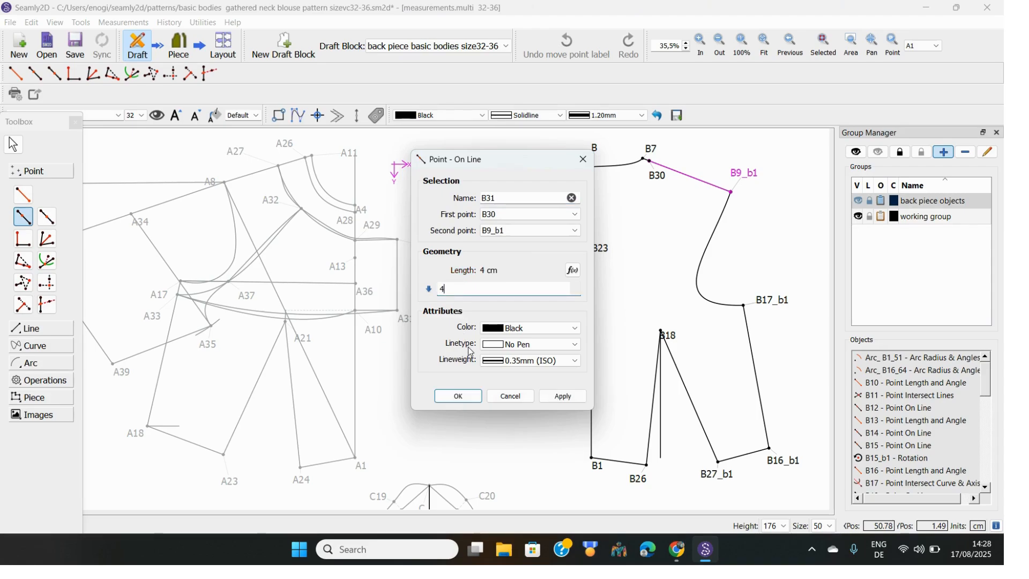
click(466, 400)
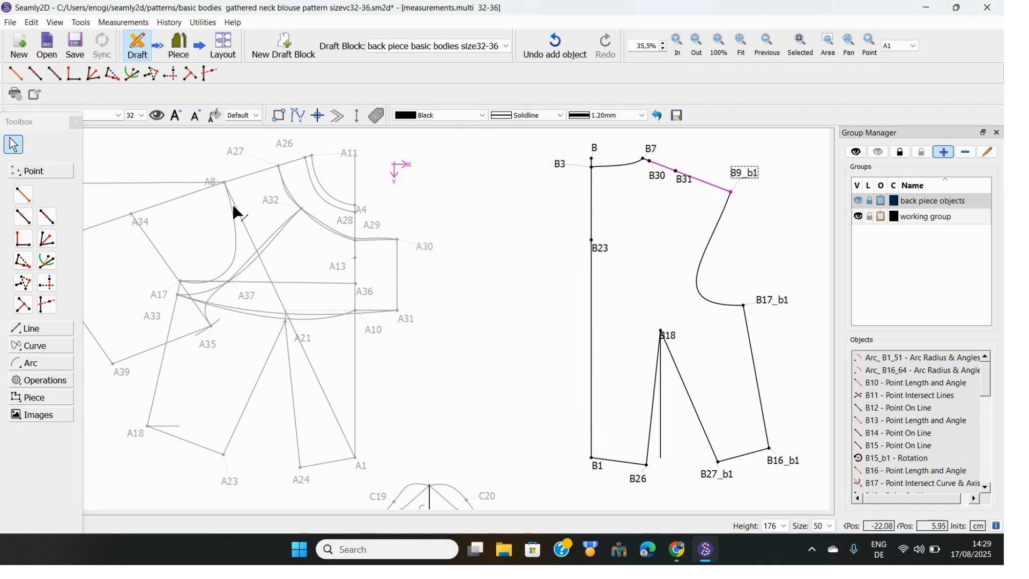
click(23, 217)
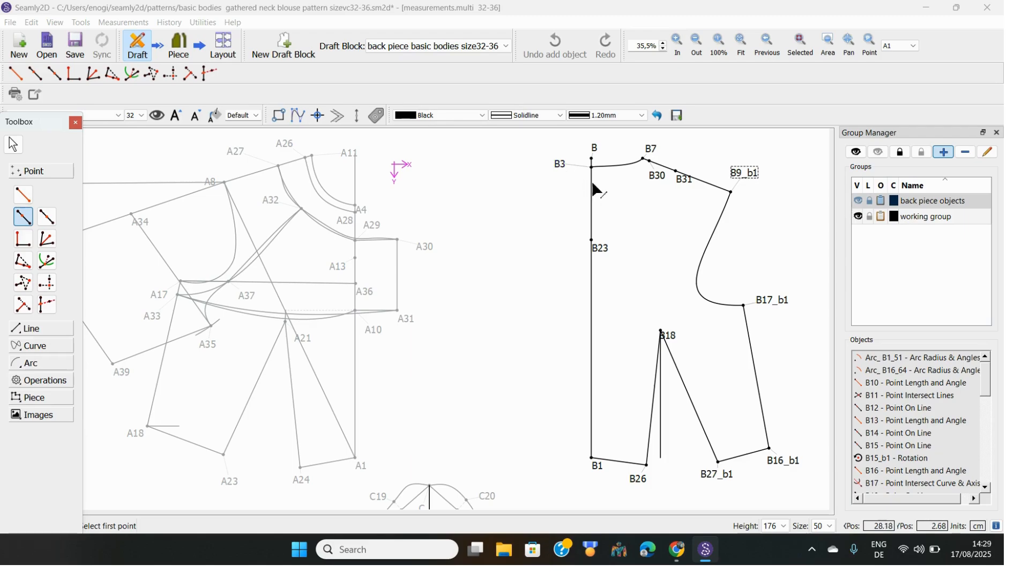
Place point B32 on the back centre line 1 cm from B3 toward B23
click(562, 166)
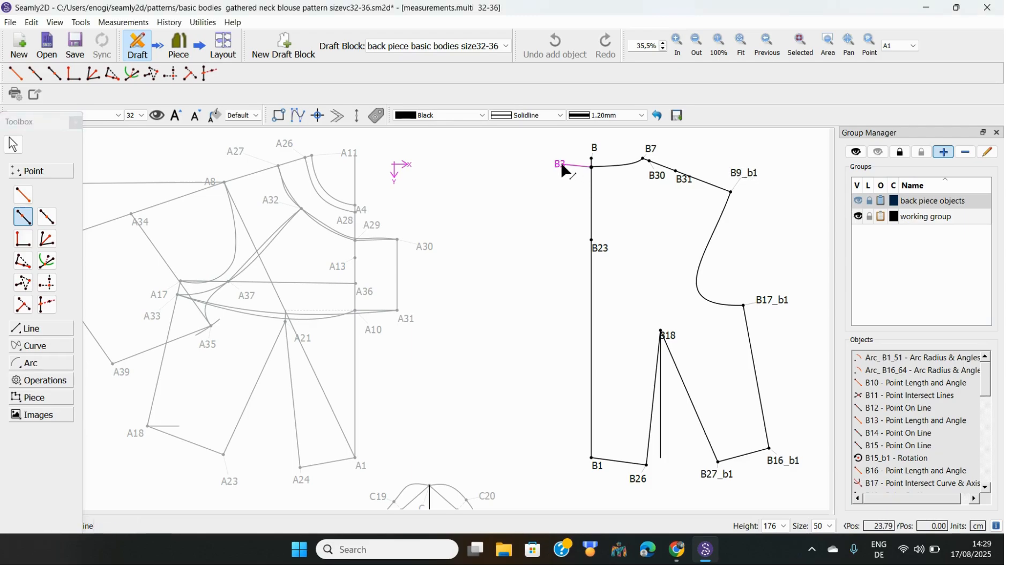
click(604, 252)
click(455, 288)
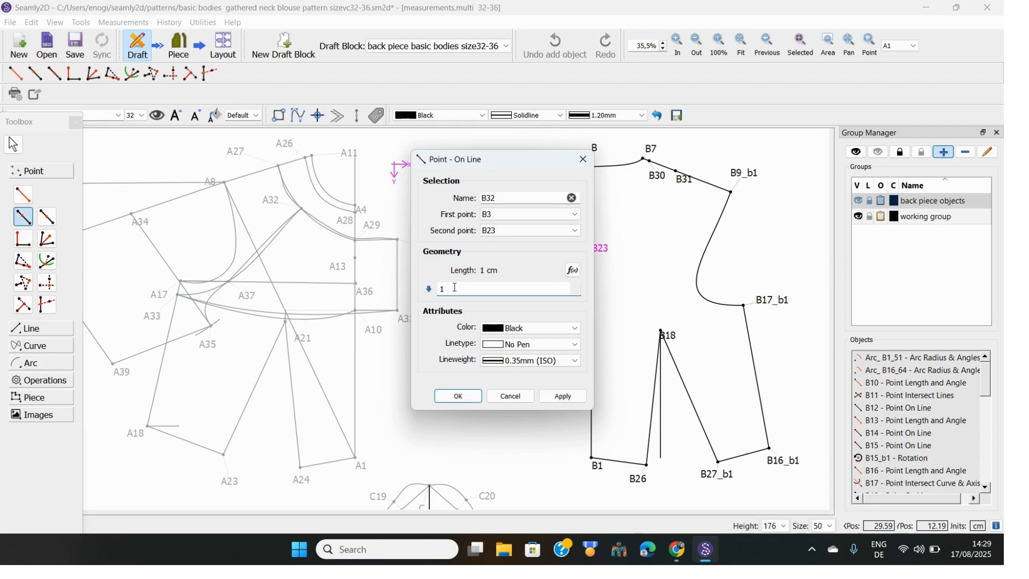
click(459, 398)
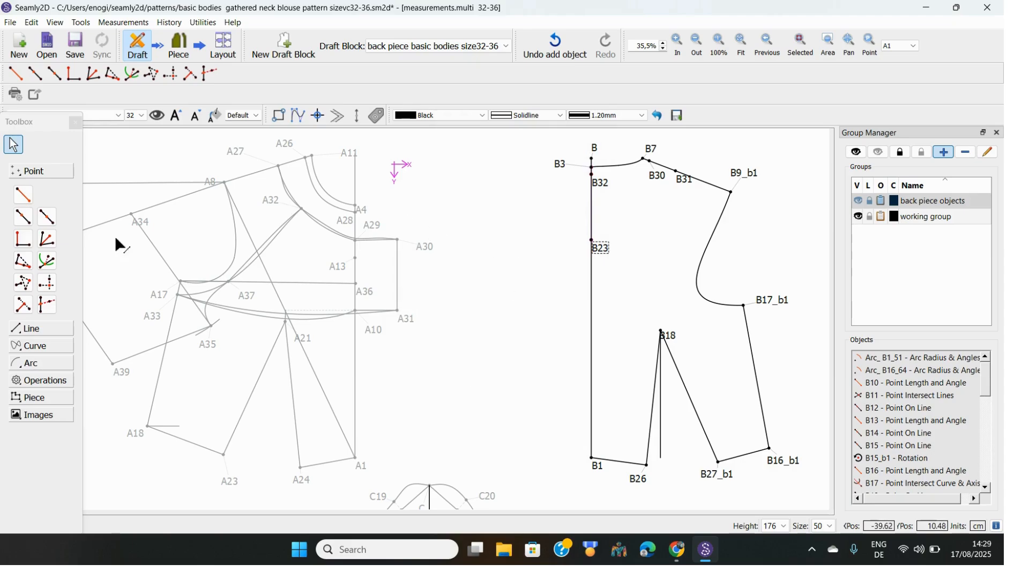
Place point B33 4 cm from B32 along the line toward B23
click(24, 218)
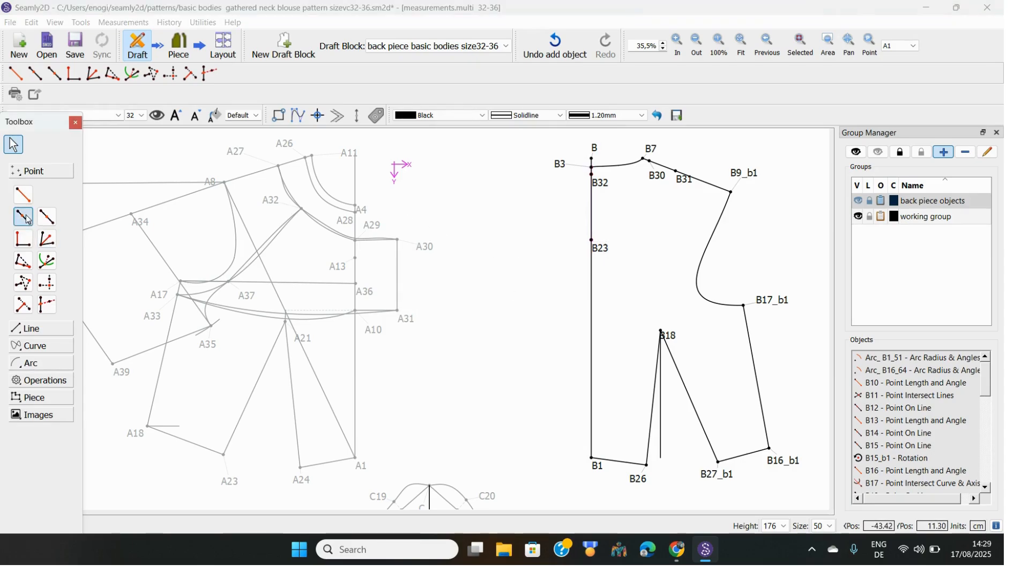
click(605, 187)
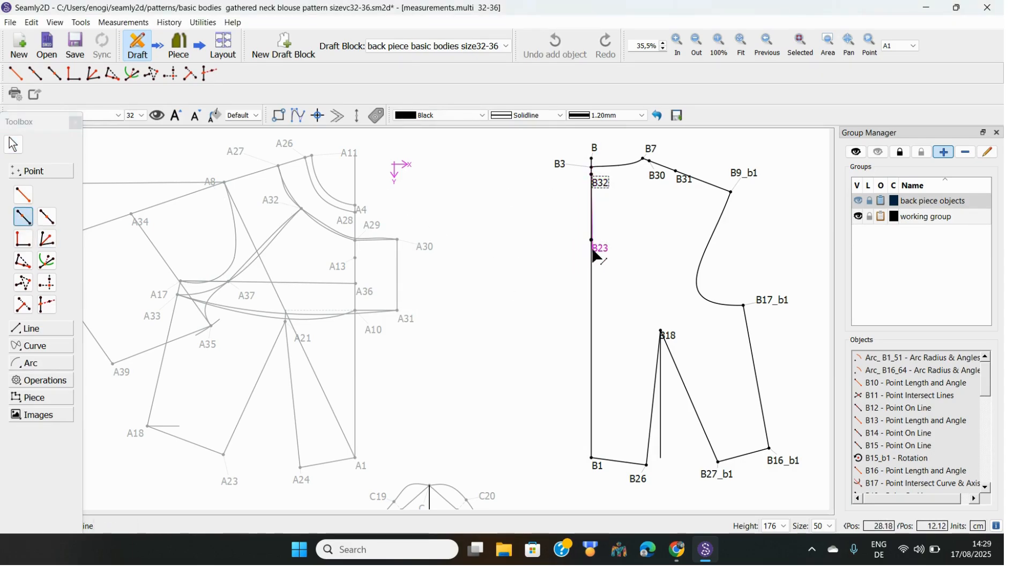
click(599, 255)
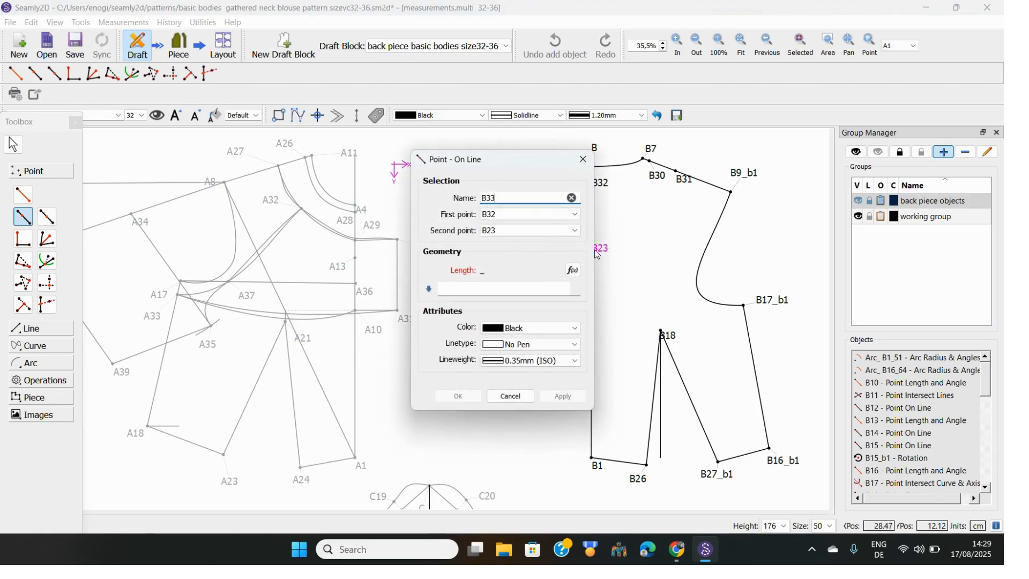
click(449, 288)
text(4)
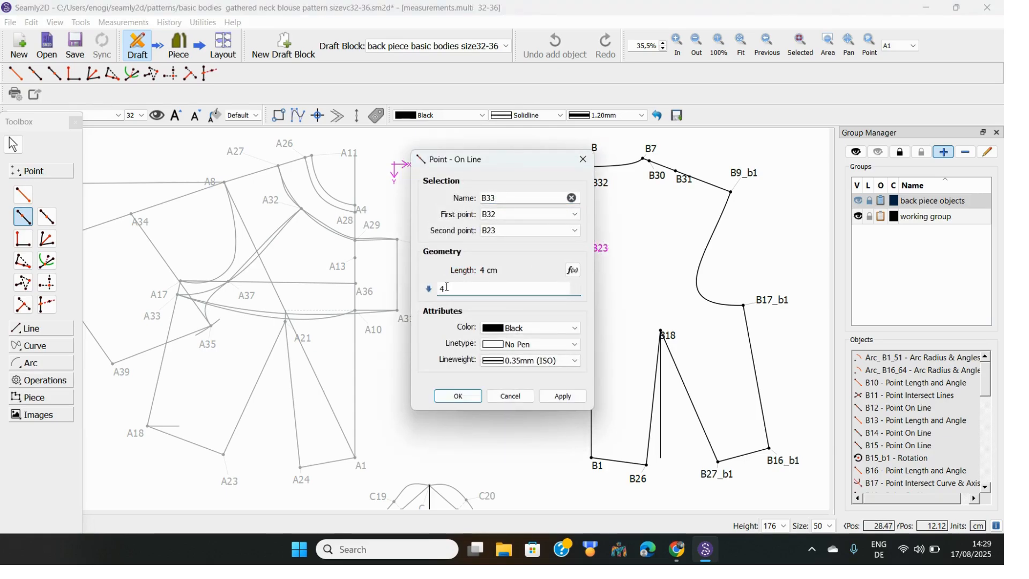
click(459, 397)
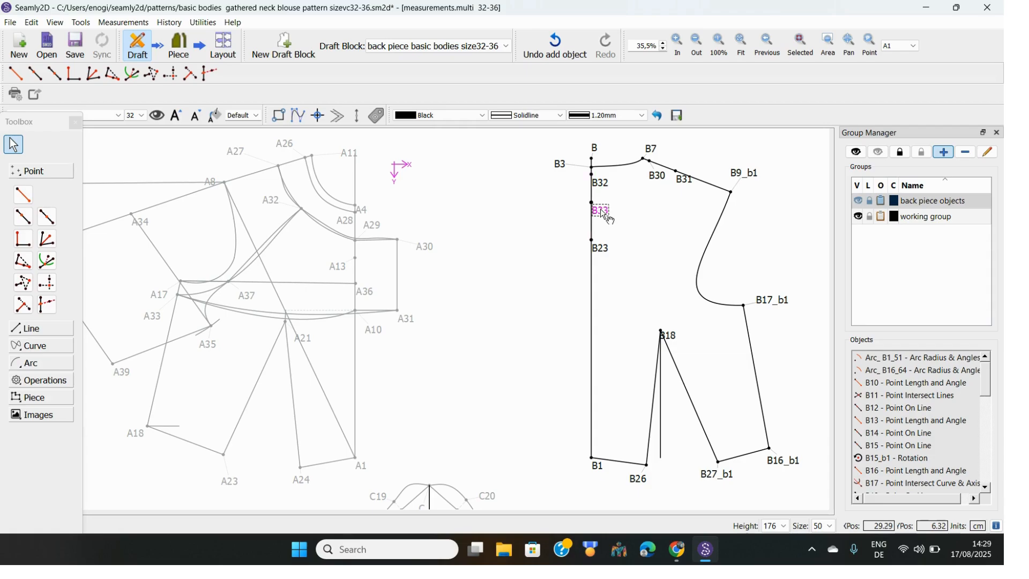
Drag the B33 and B32 labels left of the centre line and the B30 label off the shoulder
drag(607, 217, 572, 213)
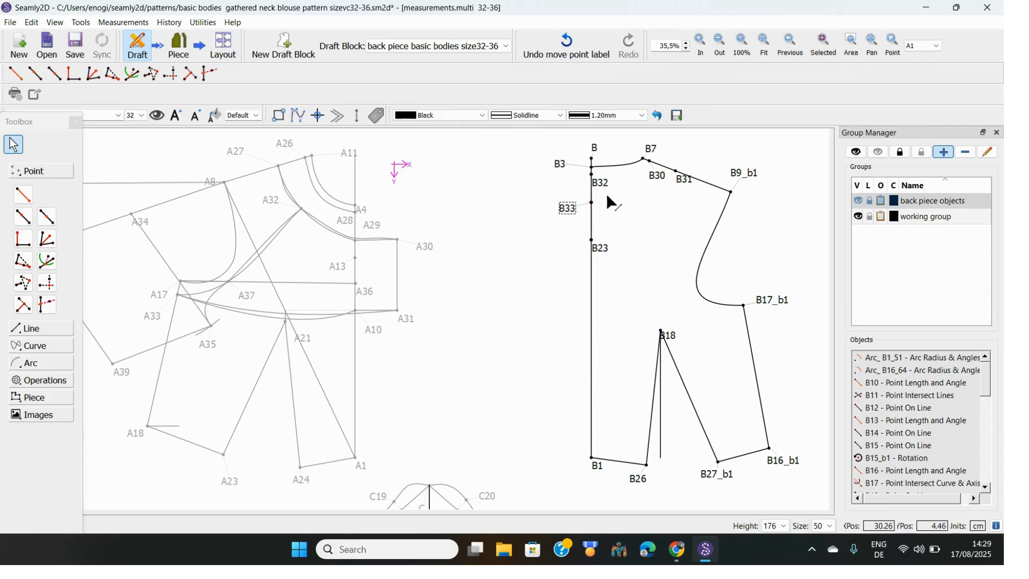
drag(601, 182, 580, 193)
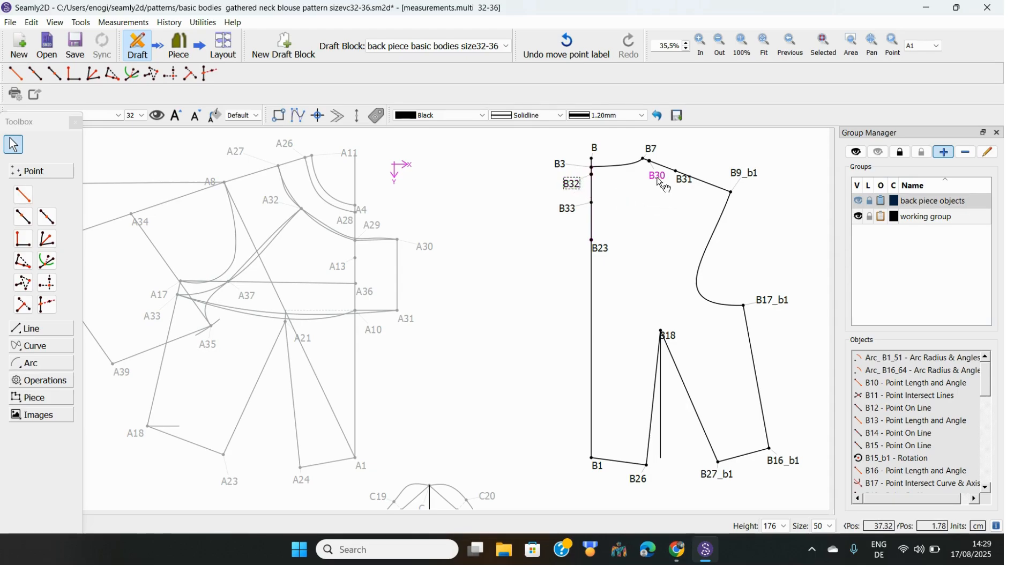
drag(659, 178, 690, 159)
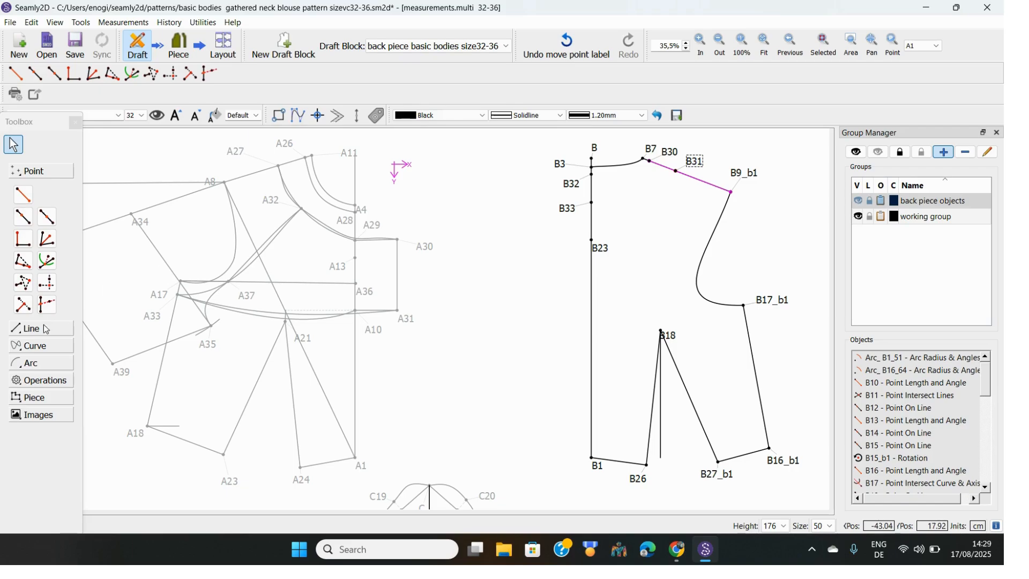
Draw a simple curve from B30 to B32 and bow it lower
click(40, 346)
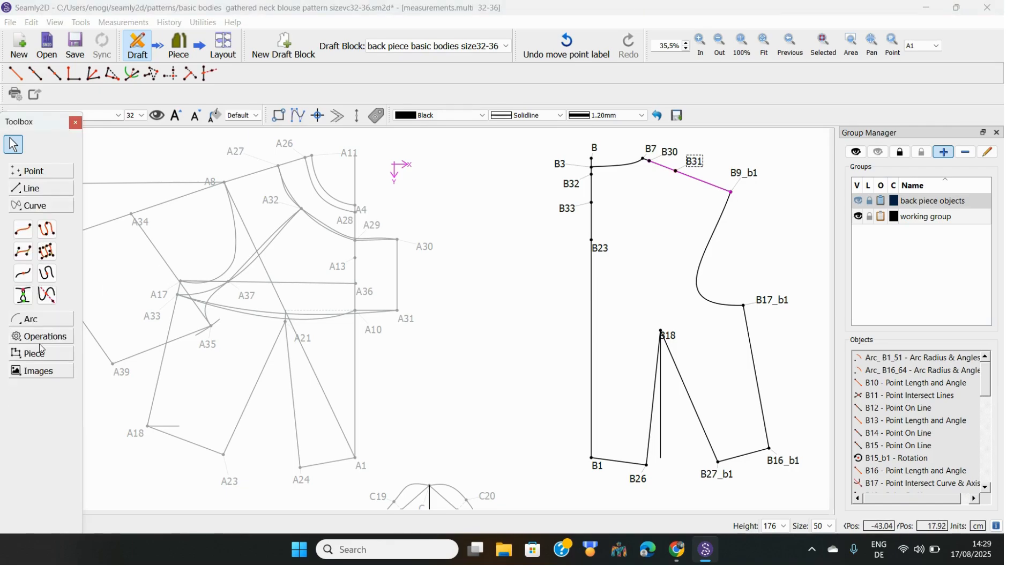
click(23, 229)
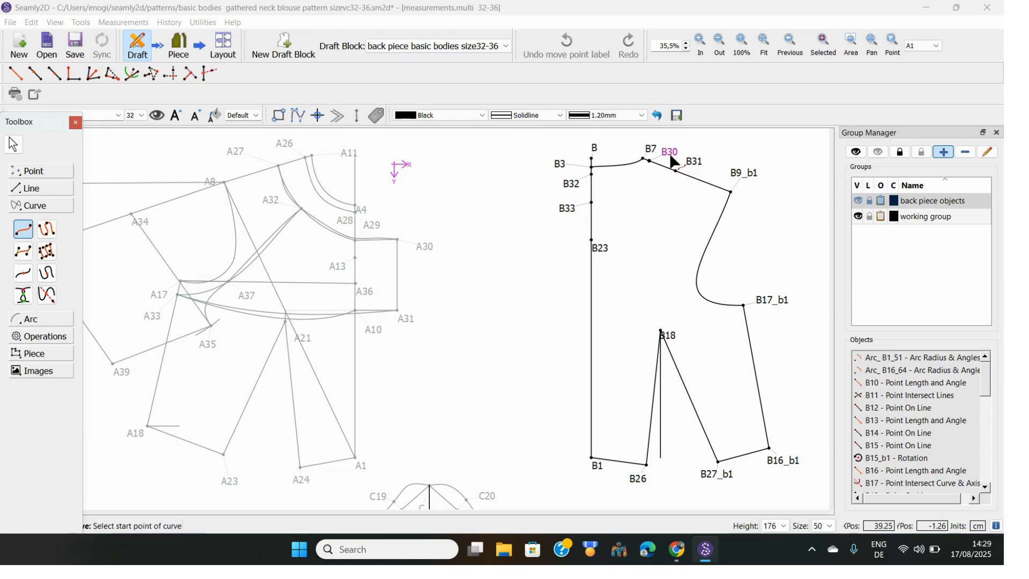
click(650, 161)
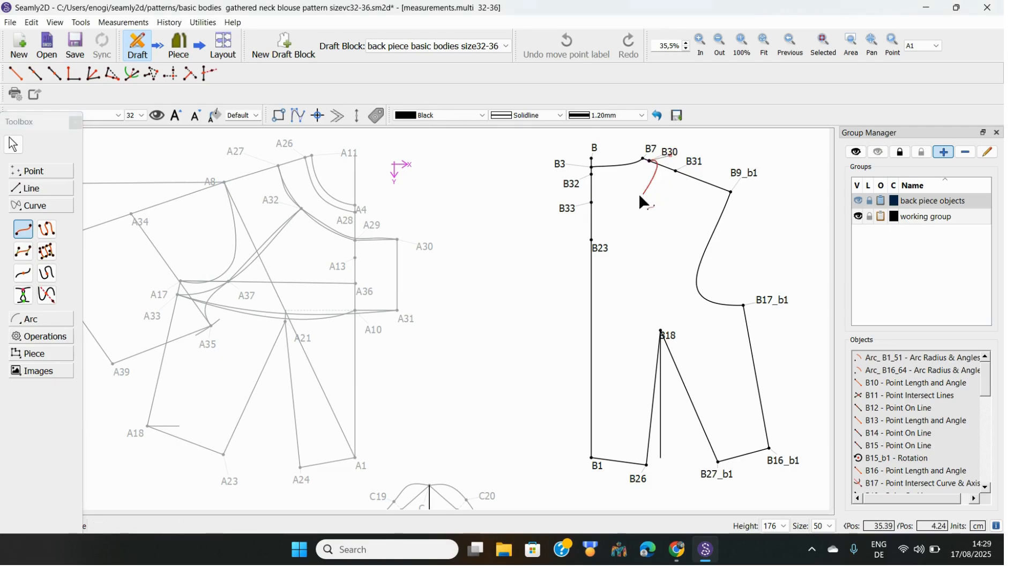
click(571, 183)
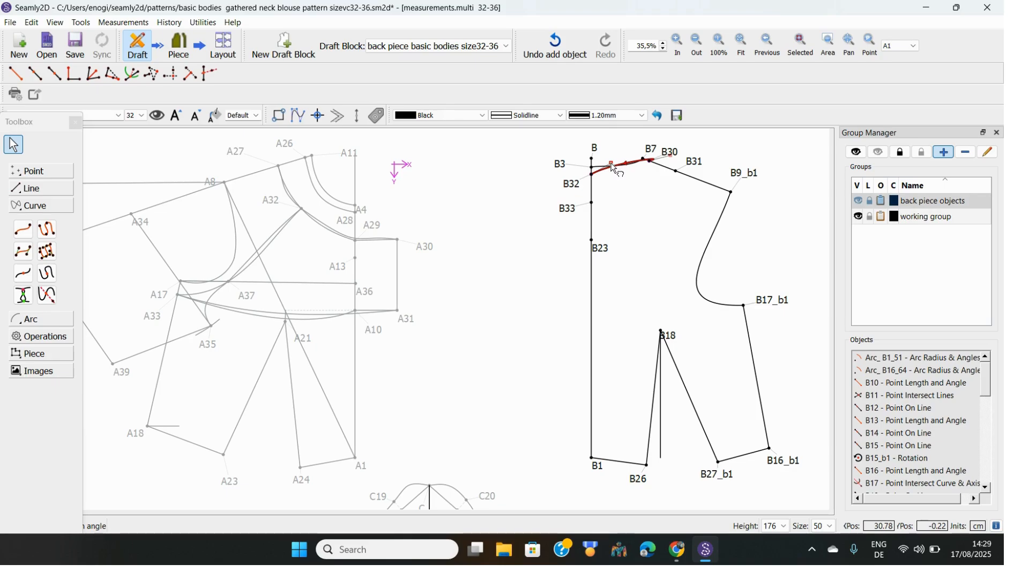
drag(613, 164, 622, 183)
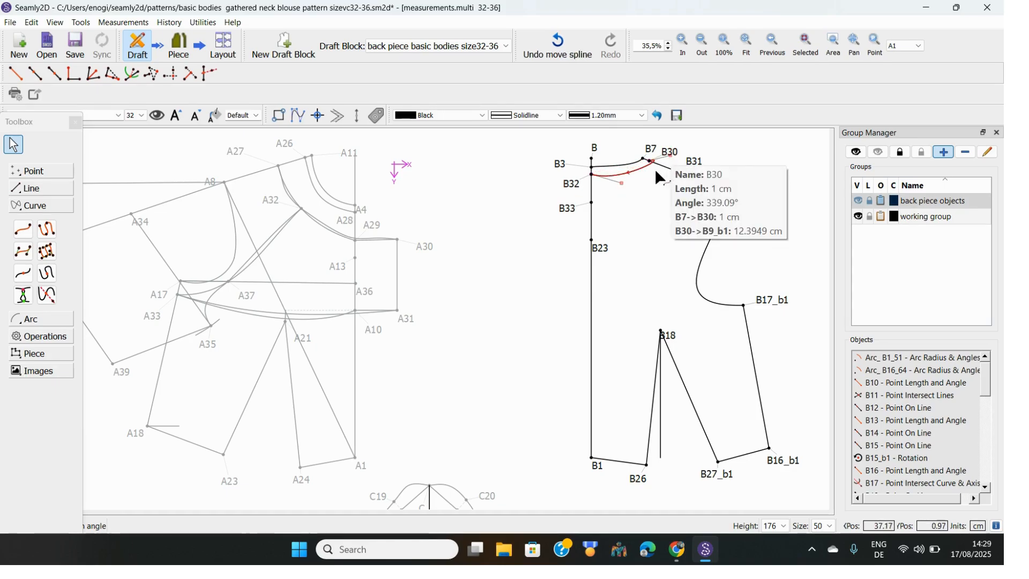
Lift the B30 label above its point and reshape the yoke curve near B30
drag(671, 157, 668, 146)
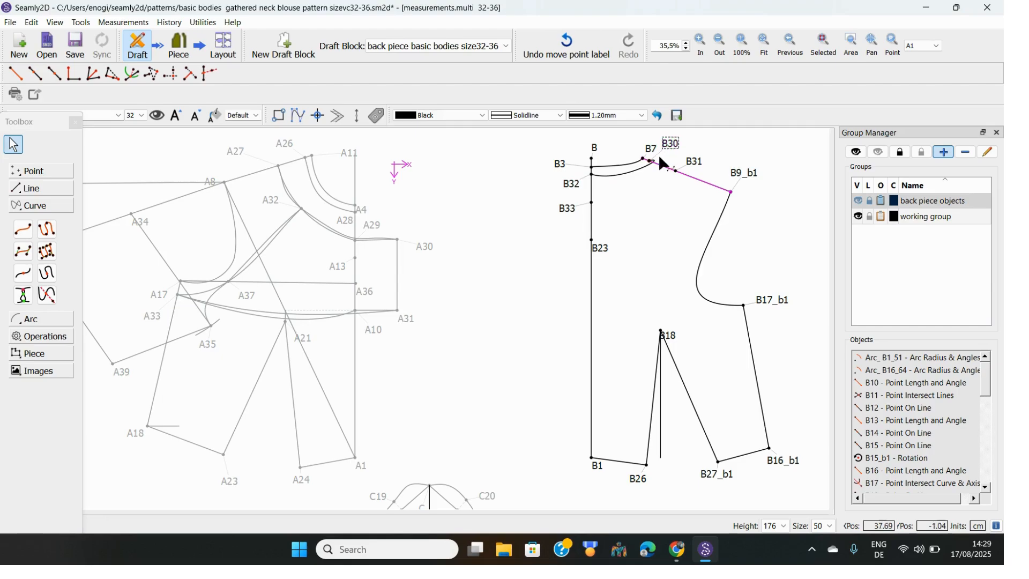
click(643, 168)
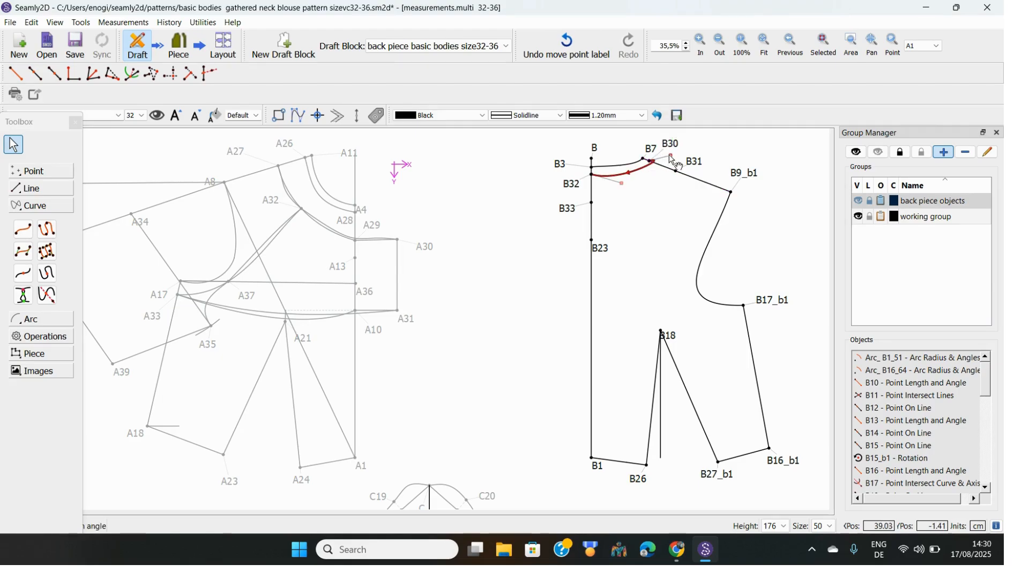
drag(670, 155, 624, 179)
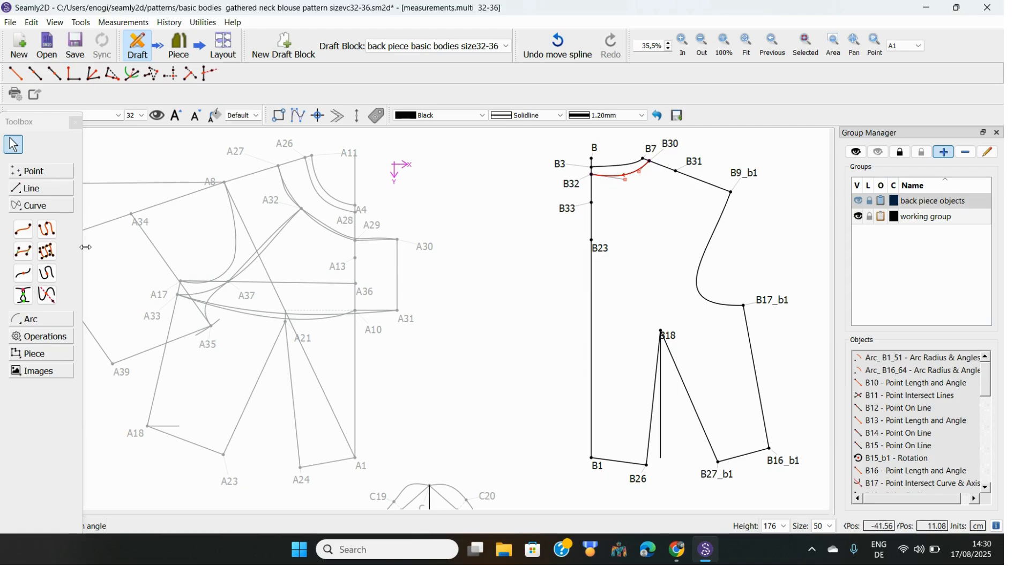
Draw a curve from B31 to B33, lift the B31 label, and bend the line
click(24, 232)
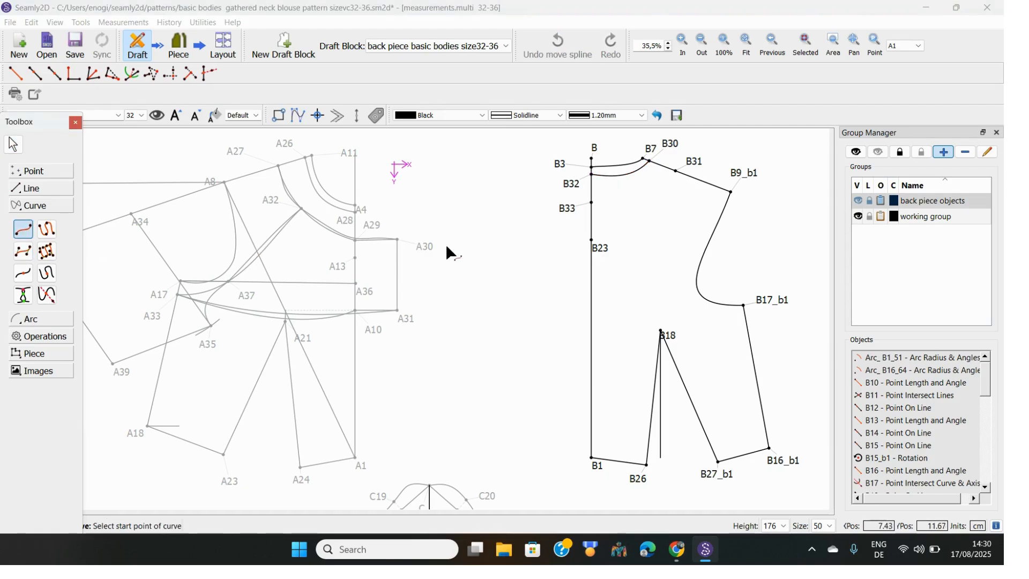
click(693, 165)
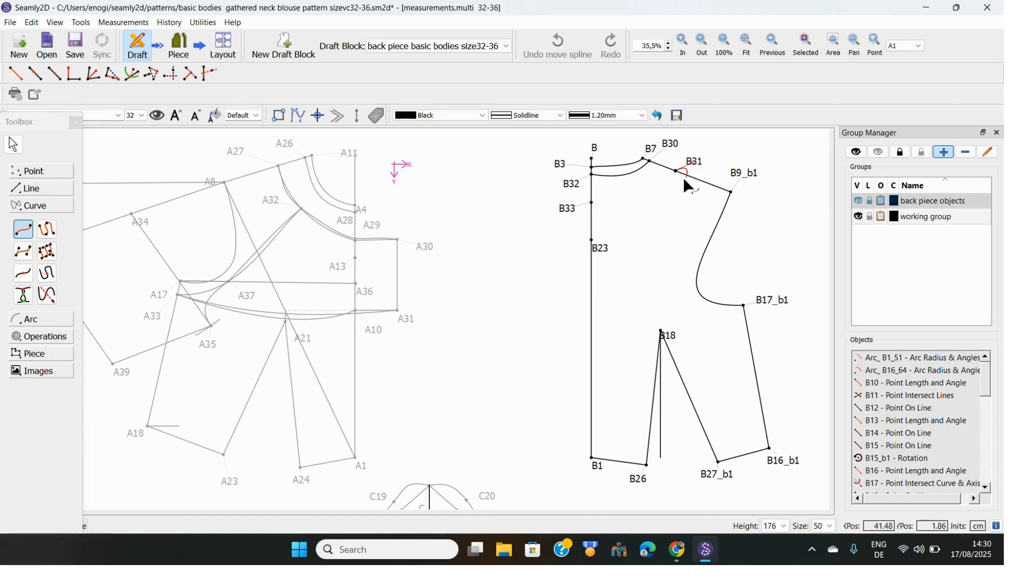
click(571, 214)
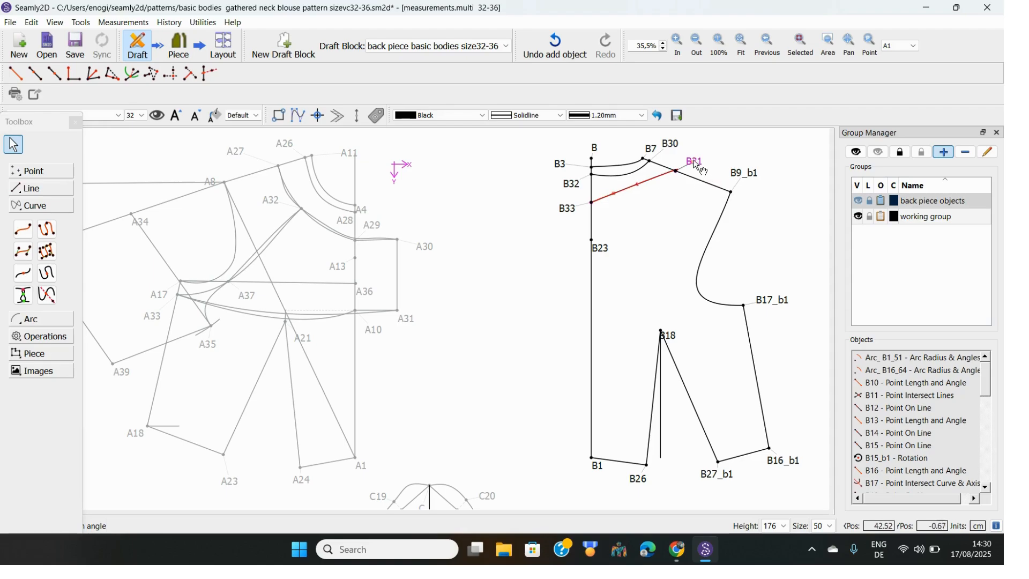
drag(696, 161, 688, 144)
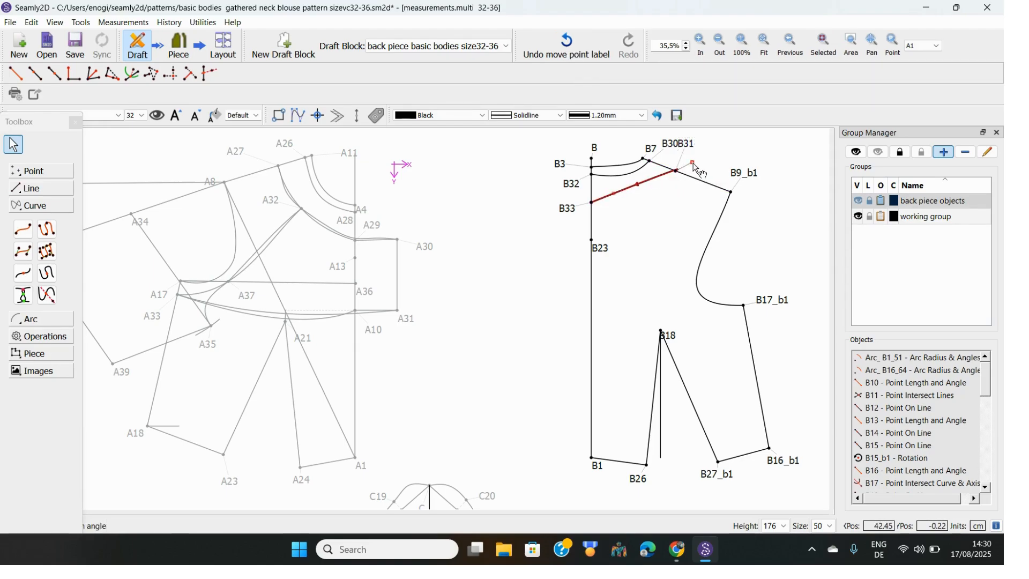
drag(691, 163, 634, 204)
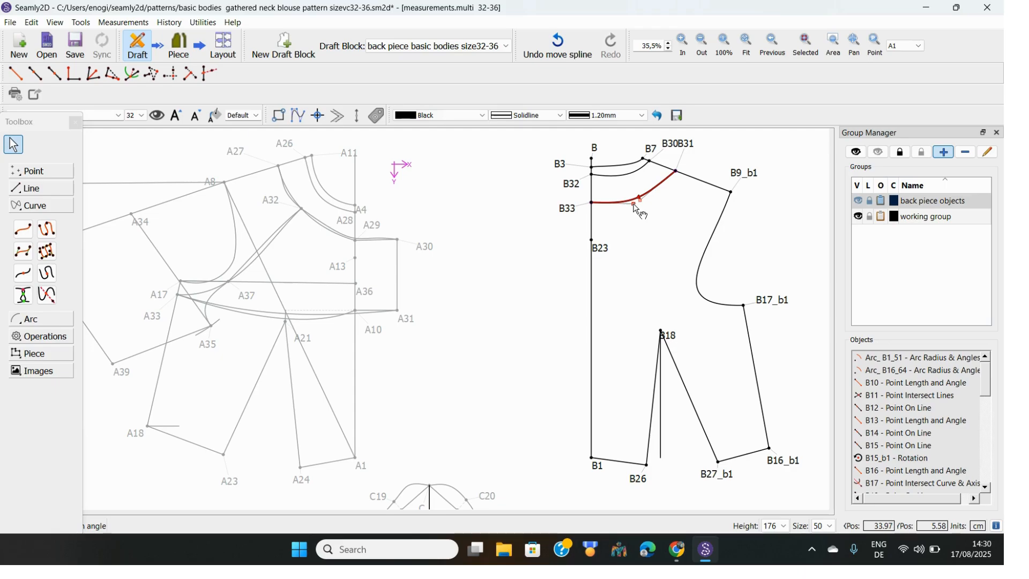
Fine-tune the upper B32 curve's shape, especially near B7
click(626, 176)
drag(627, 182, 627, 179)
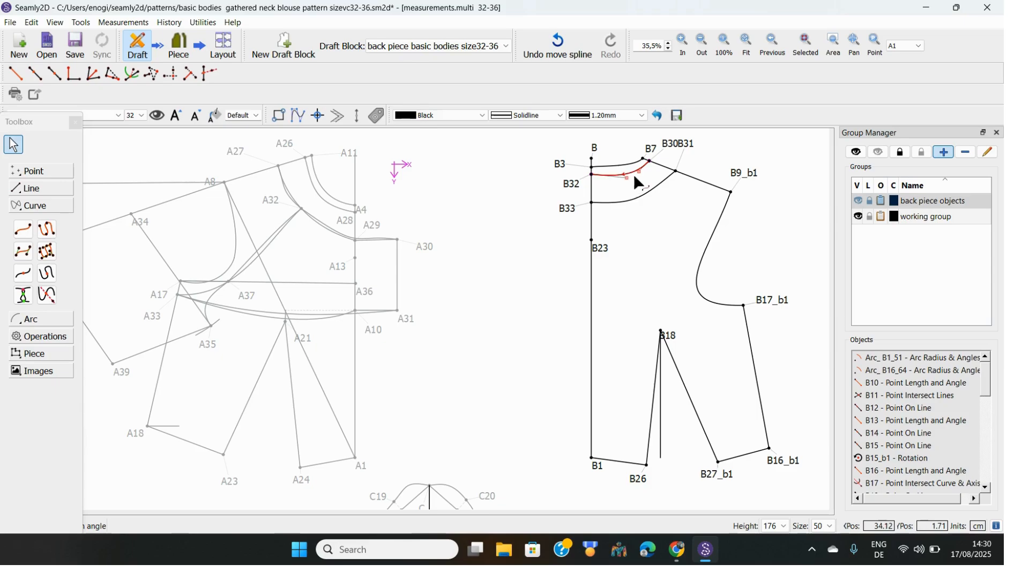
drag(639, 172, 634, 177)
Deselect the finished curve and select the Point On Line tool from the line tools
click(653, 206)
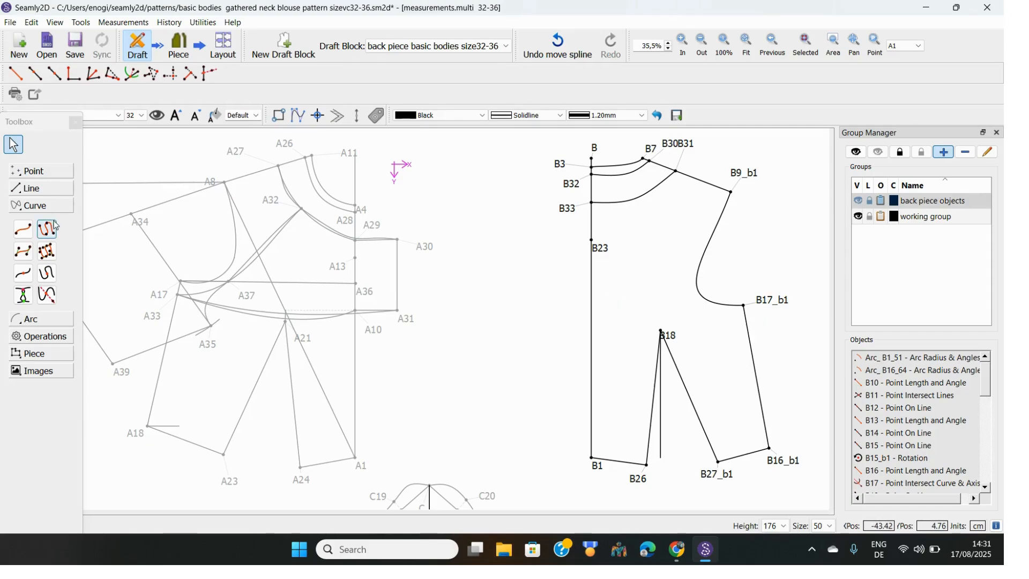
click(33, 188)
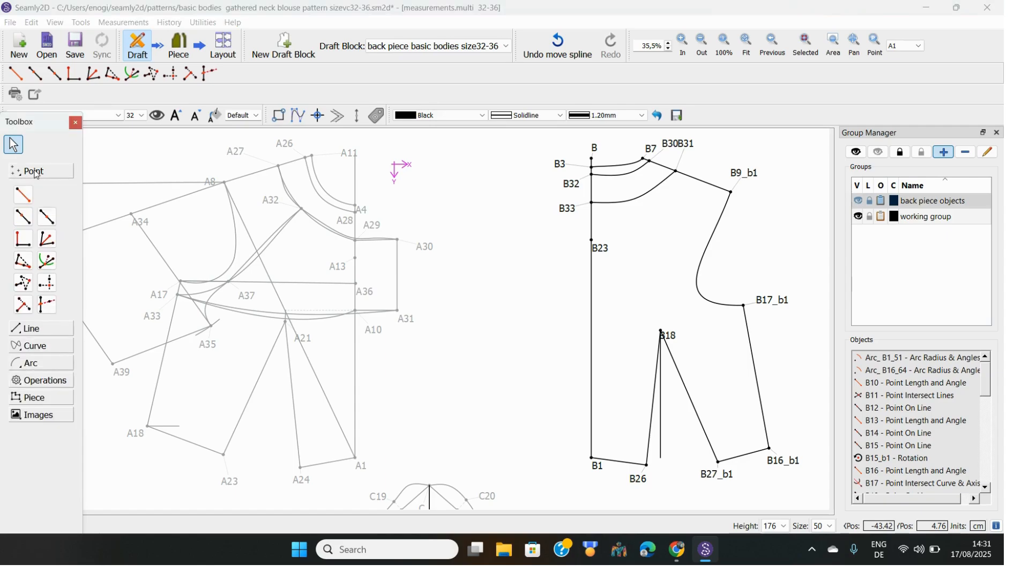
click(24, 218)
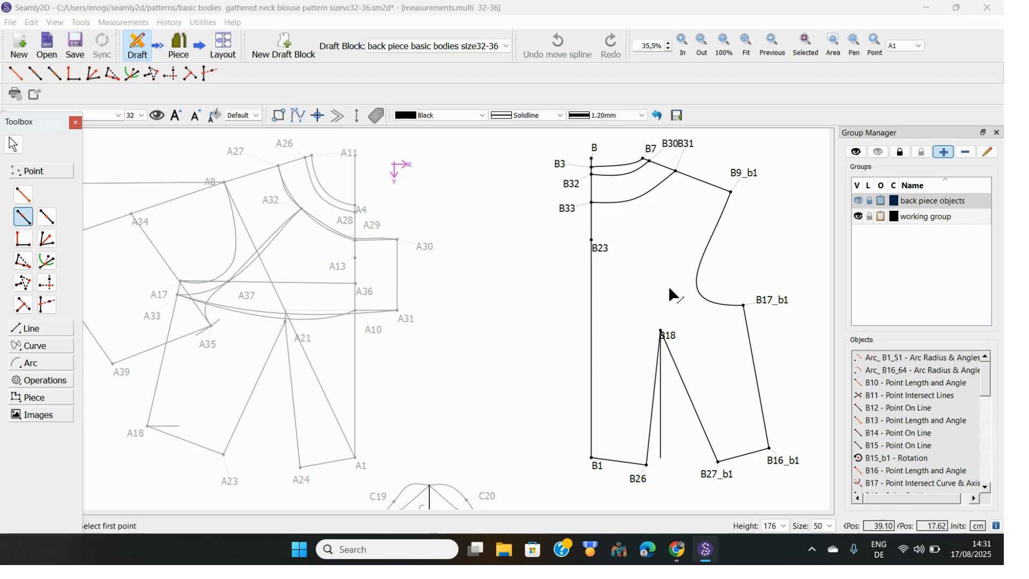
Create point B342 on the side seam, 2 cm from B17_b1 toward B16_b1
click(761, 301)
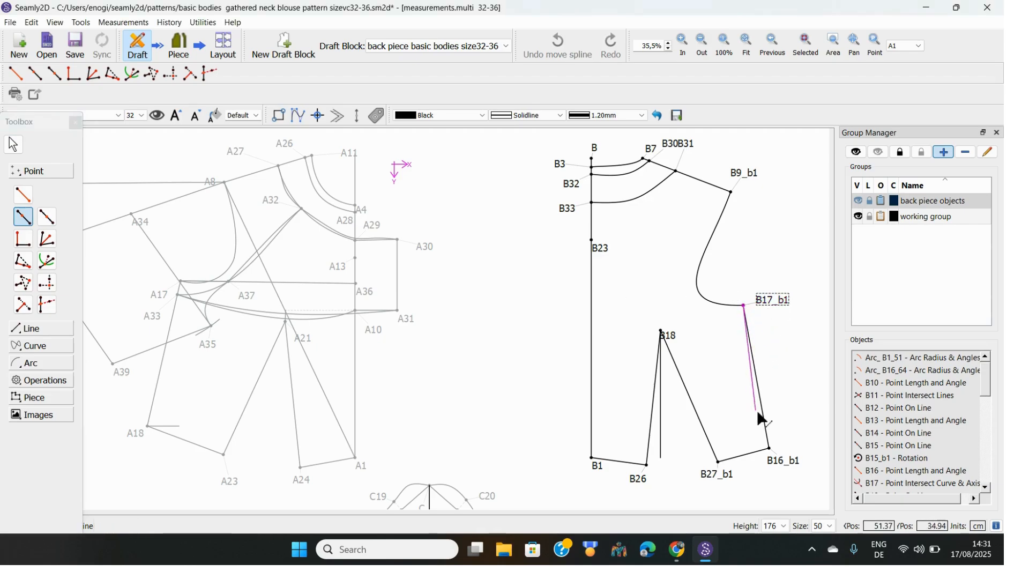
click(782, 459)
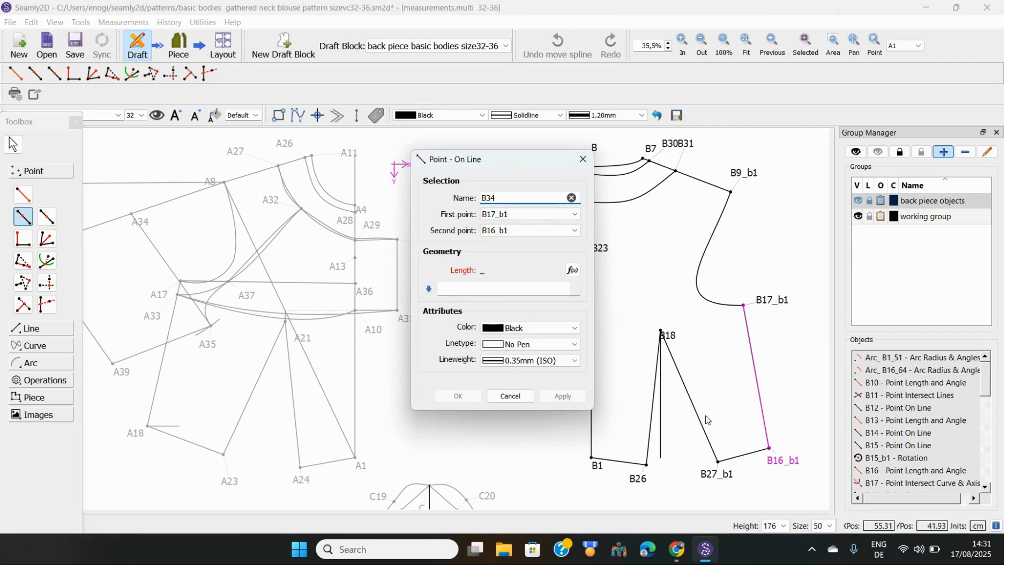
text(2)
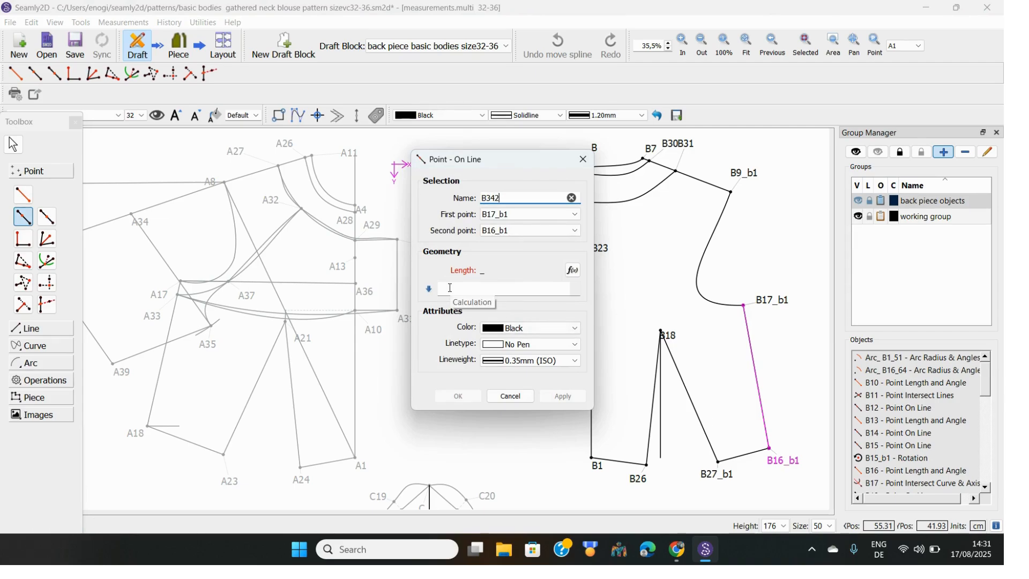
click(452, 288)
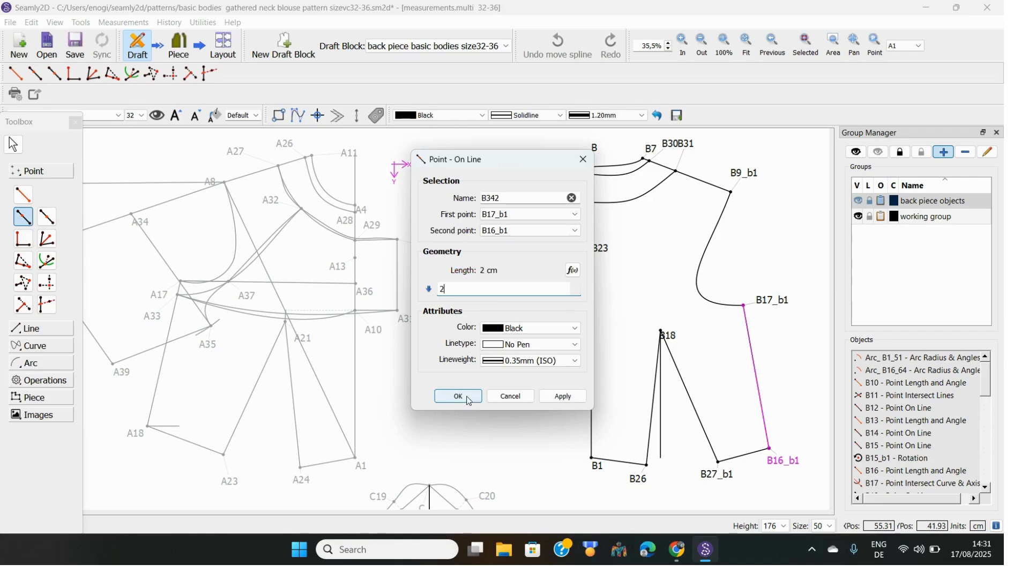
click(459, 398)
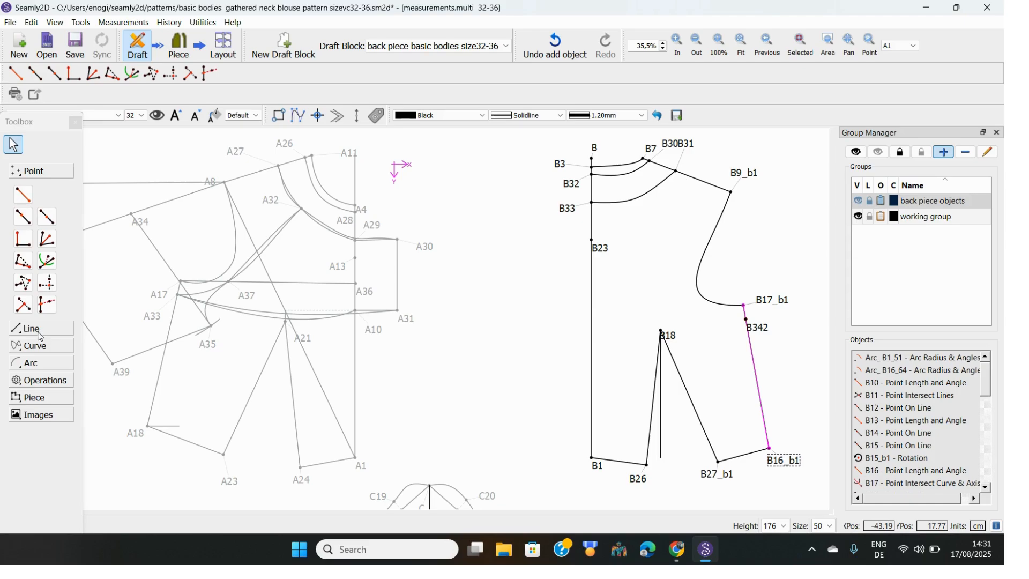
Place point B34 on the B31–B33 curve 7 cm from B31 and lift its label above the curve
click(34, 346)
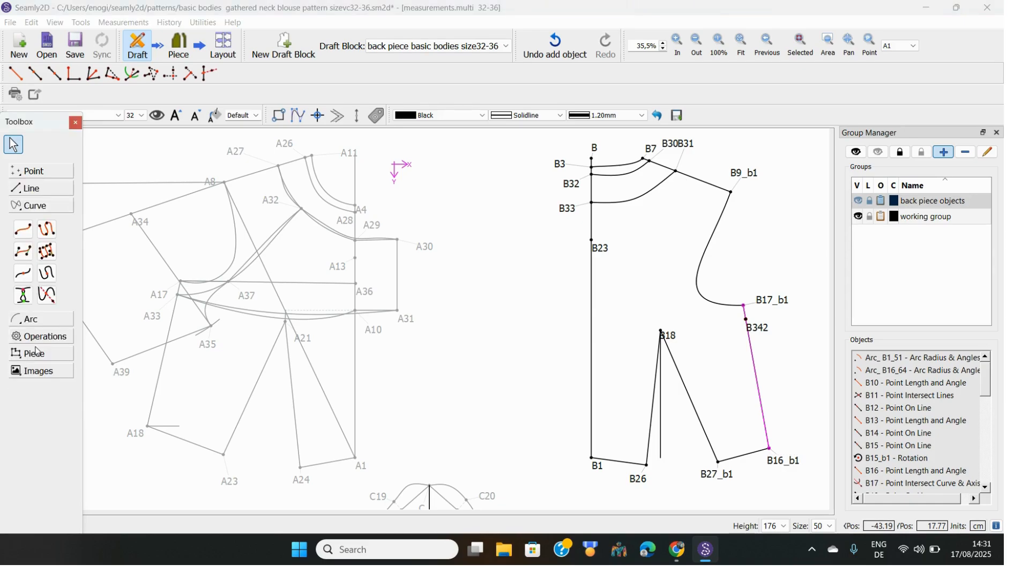
click(23, 273)
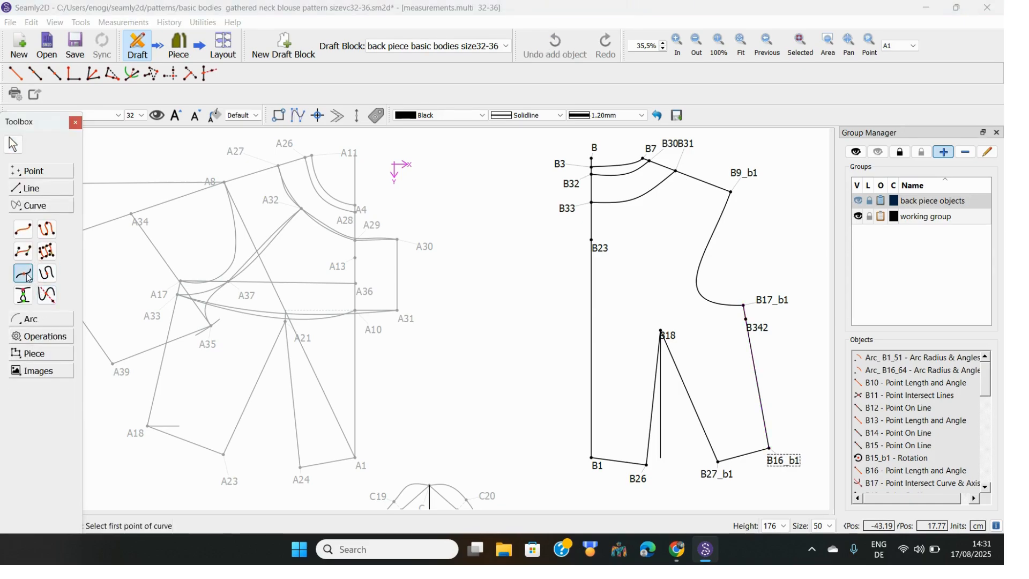
click(658, 188)
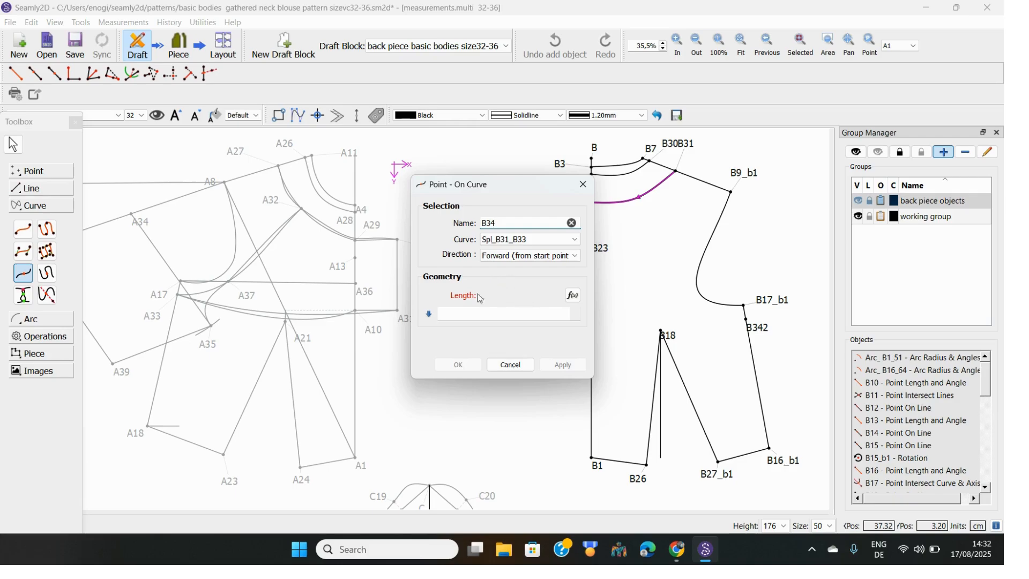
click(452, 318)
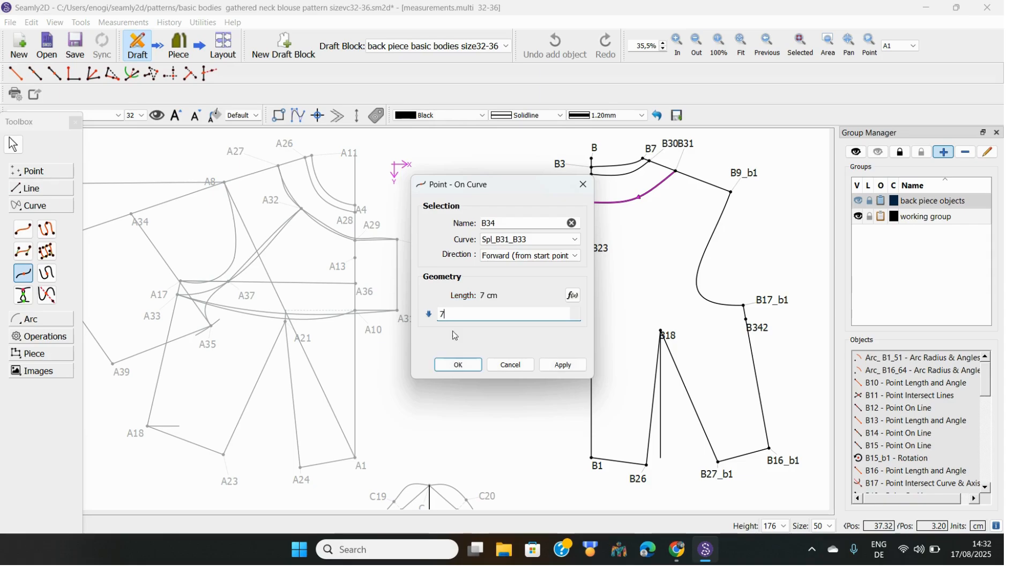
click(459, 366)
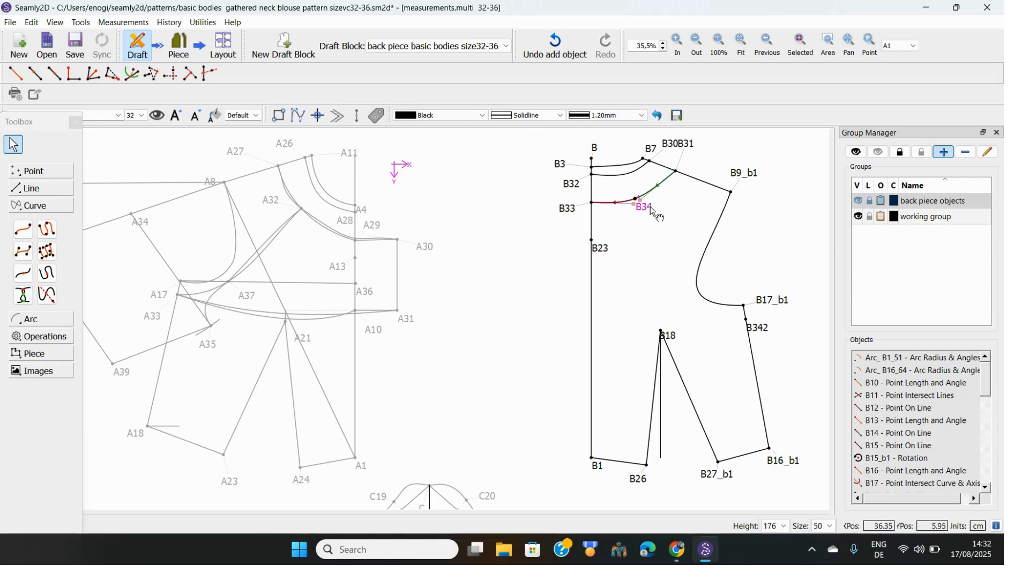
drag(650, 208, 660, 184)
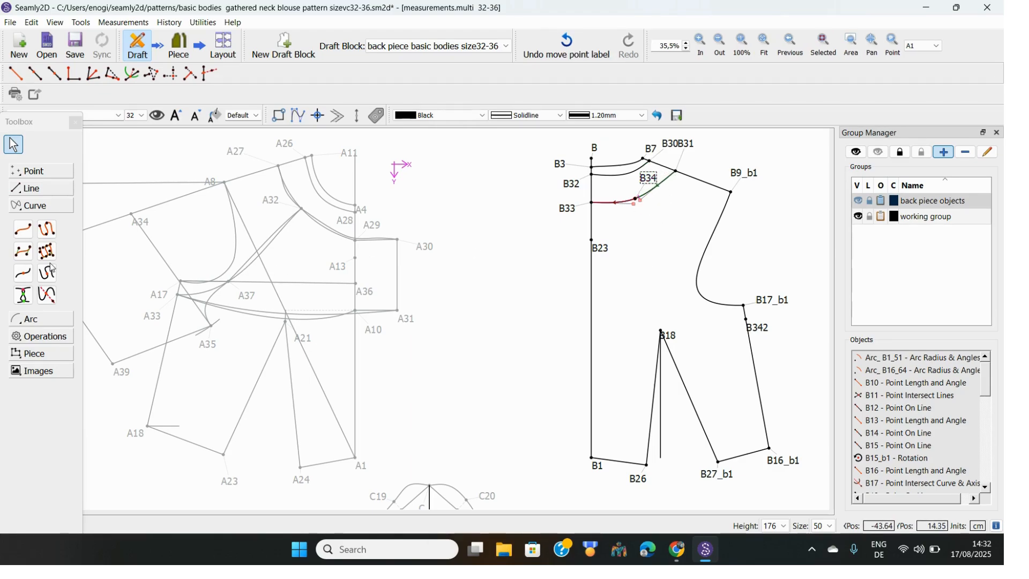
Draw a curve from B34 to B342 and shape it into a smooth cut-in armhole
click(24, 231)
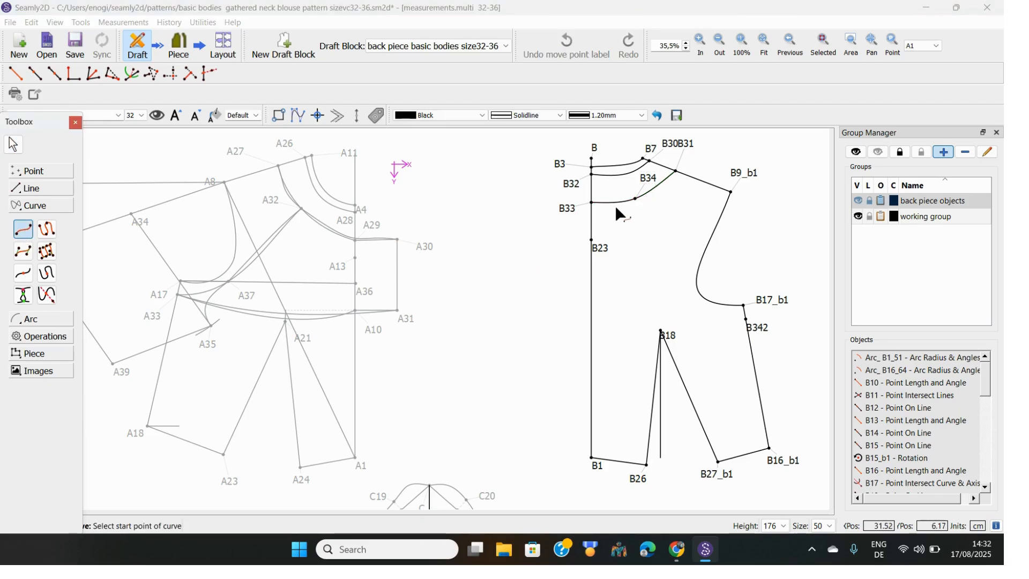
click(650, 182)
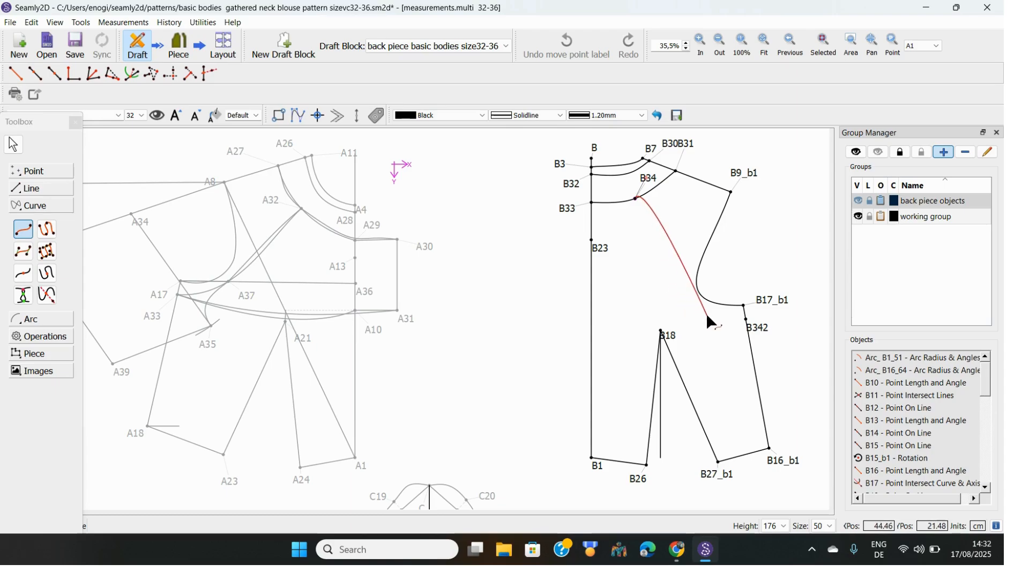
click(749, 326)
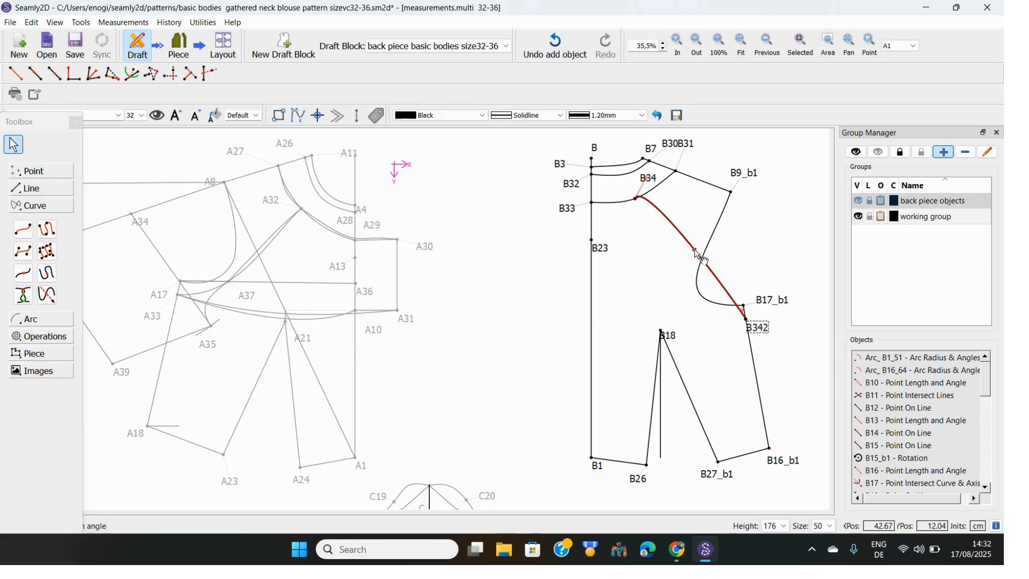
drag(700, 257, 682, 272)
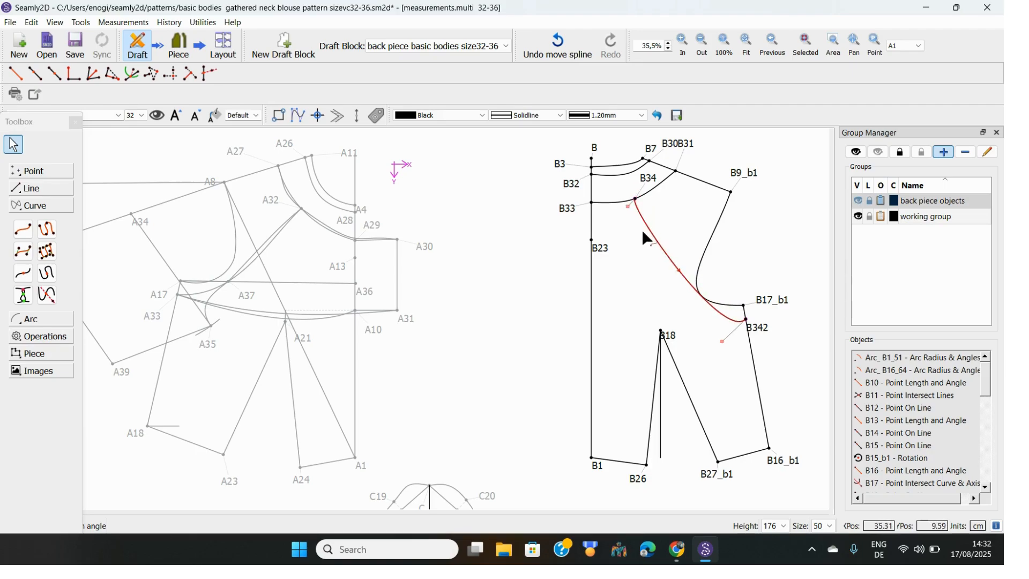
drag(628, 208, 662, 269)
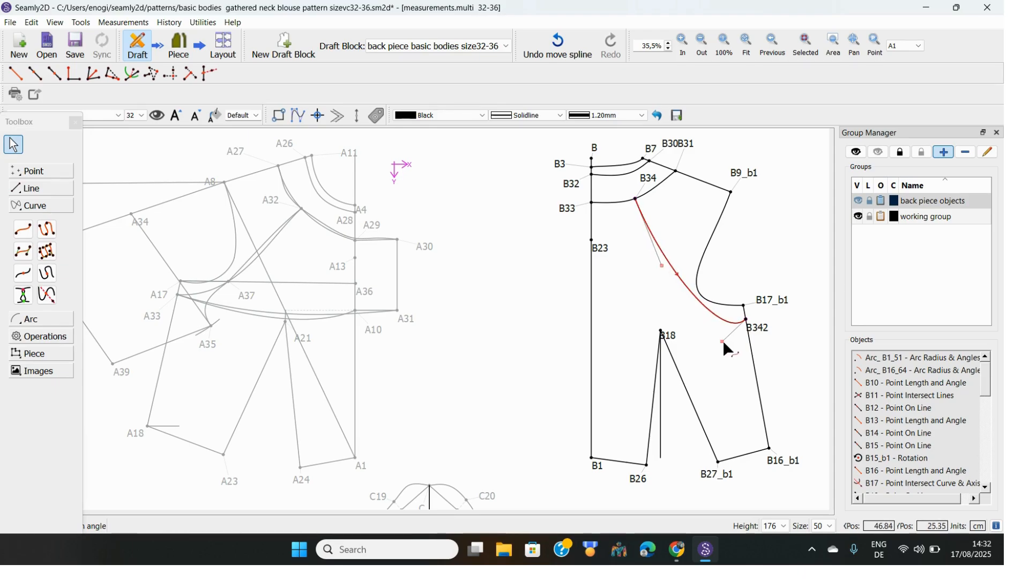
drag(724, 343, 695, 325)
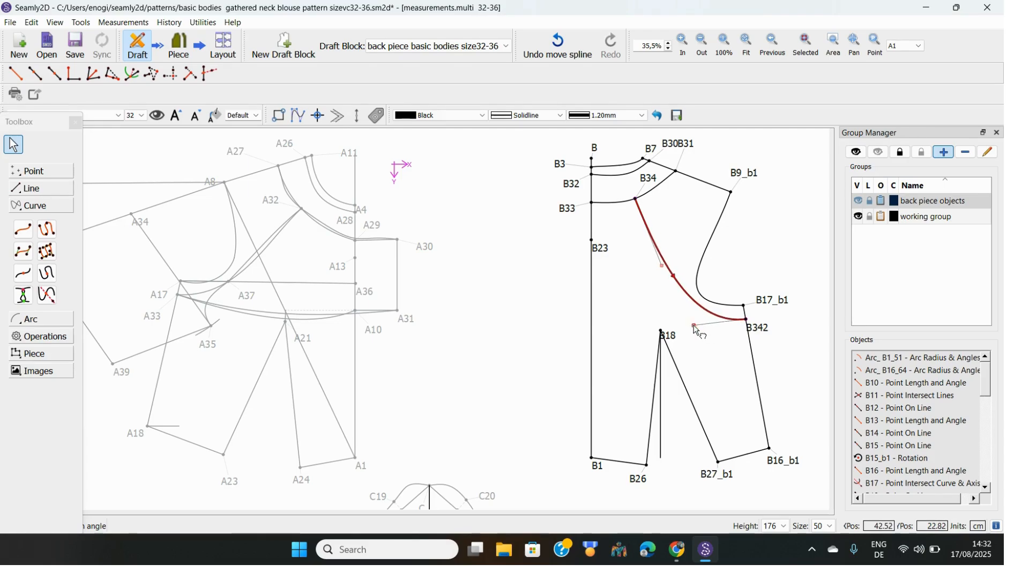
click(799, 264)
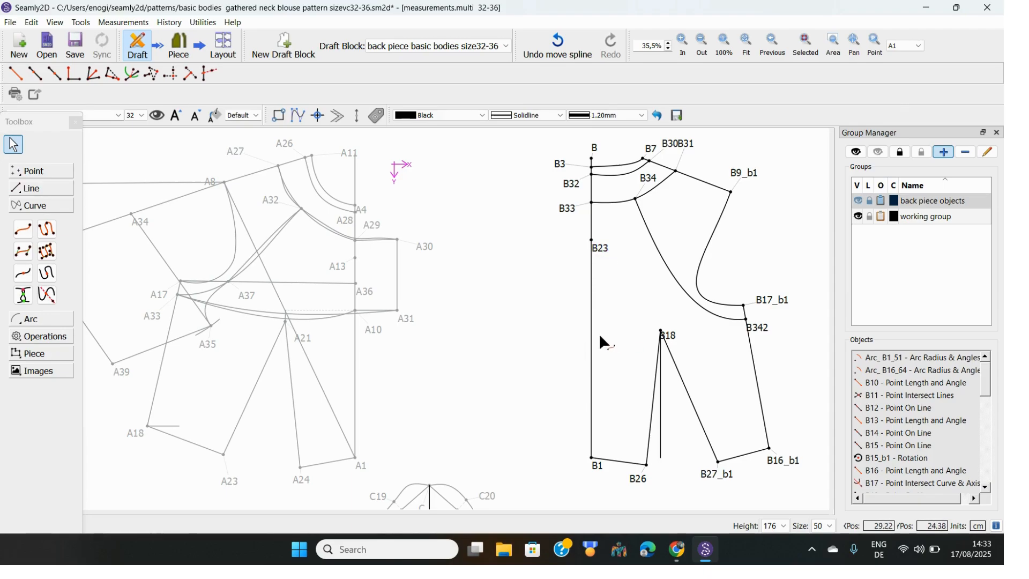
Create point B35 from B23's horizontal position and B18's level, moving B18's label clear
drag(671, 334, 667, 318)
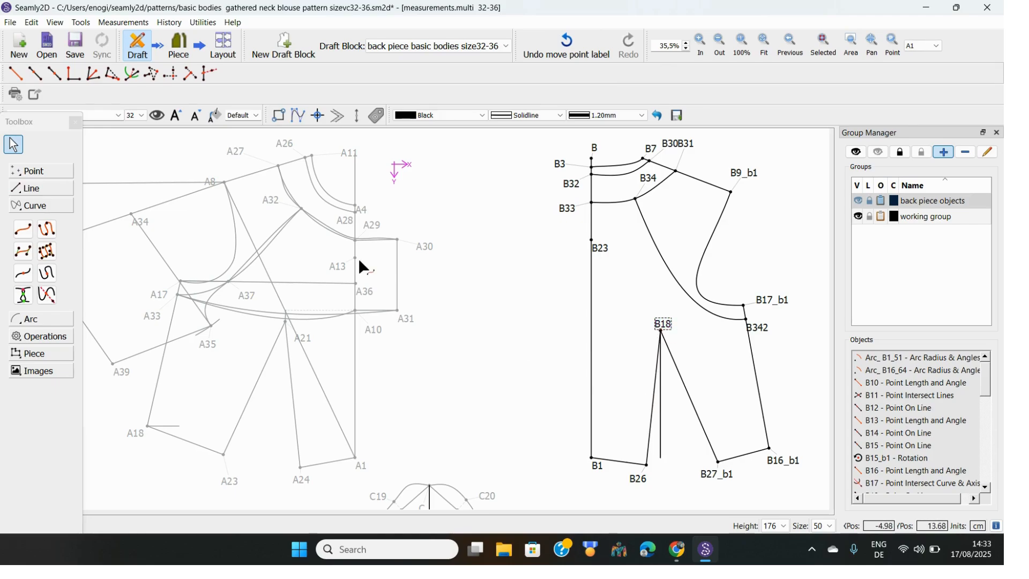
click(35, 191)
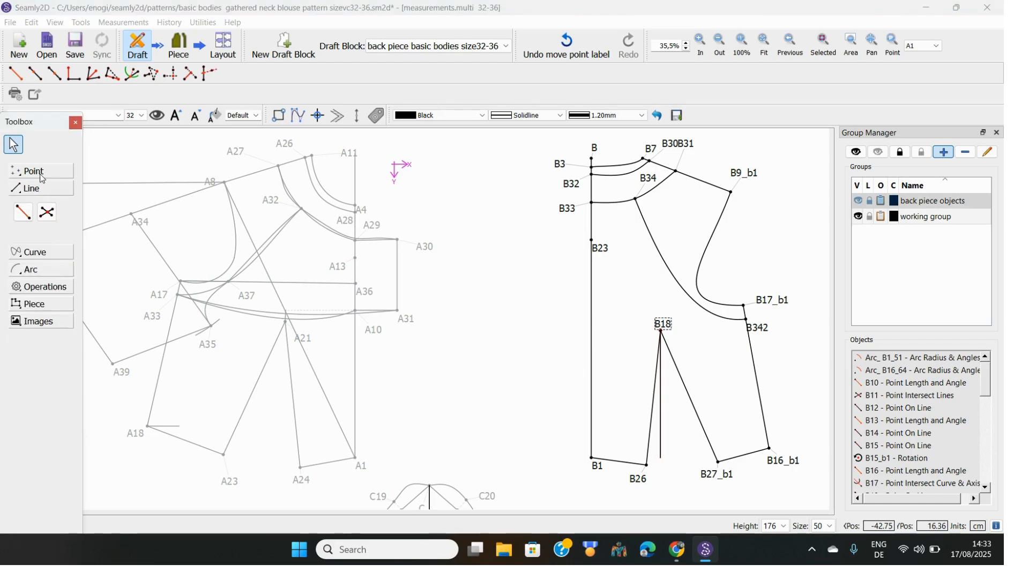
click(39, 171)
click(49, 291)
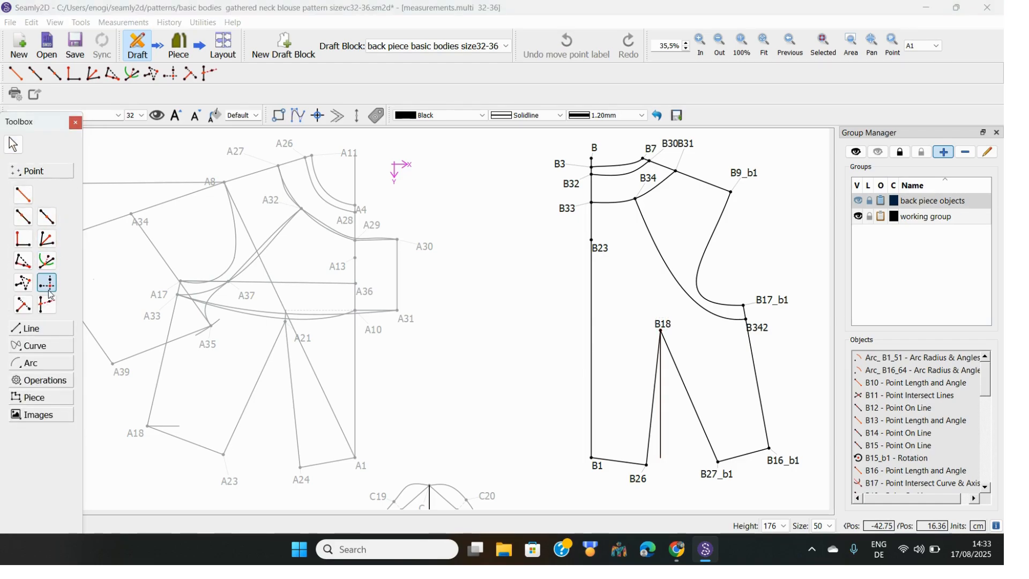
click(599, 251)
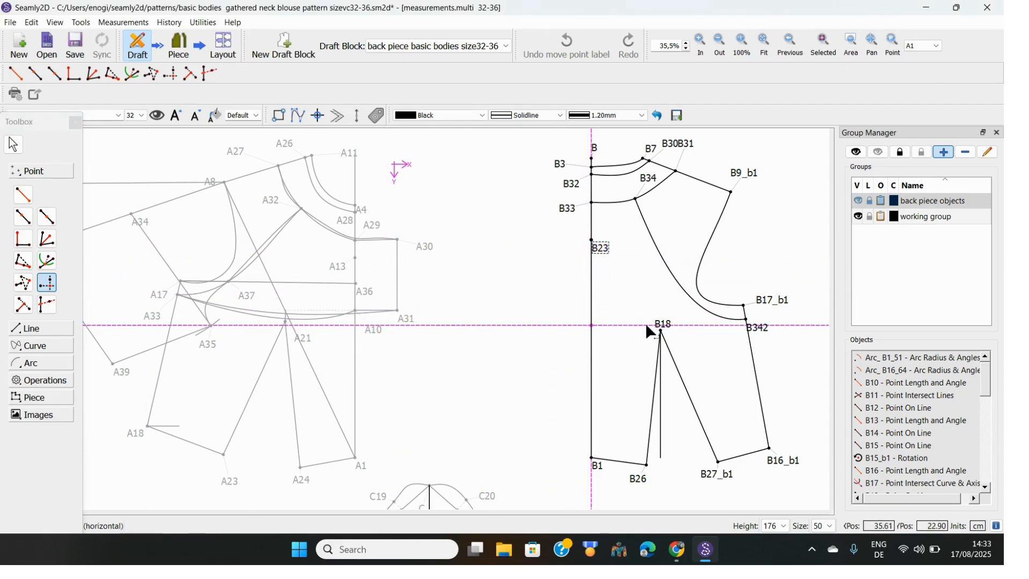
click(664, 330)
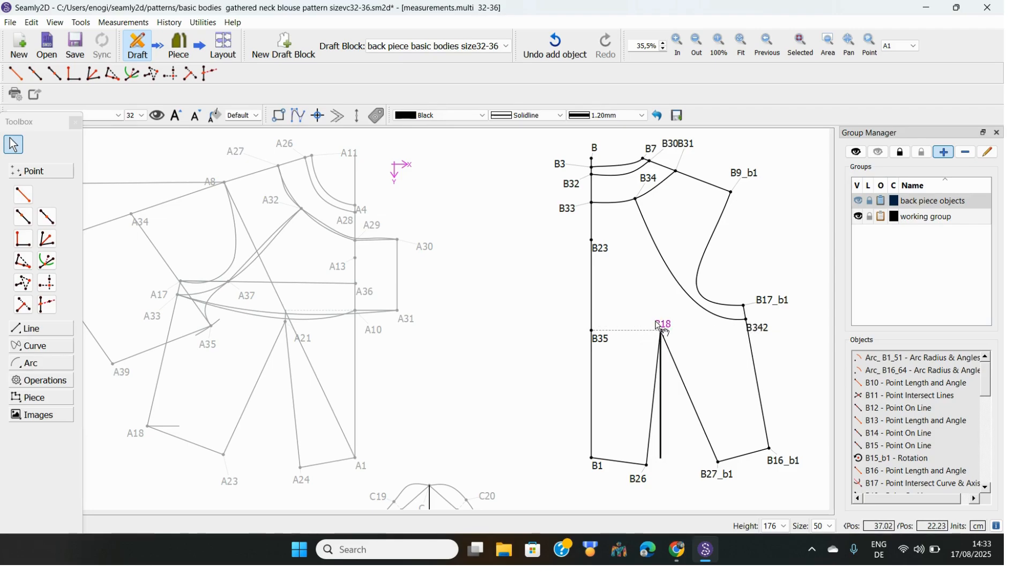
drag(663, 325, 686, 350)
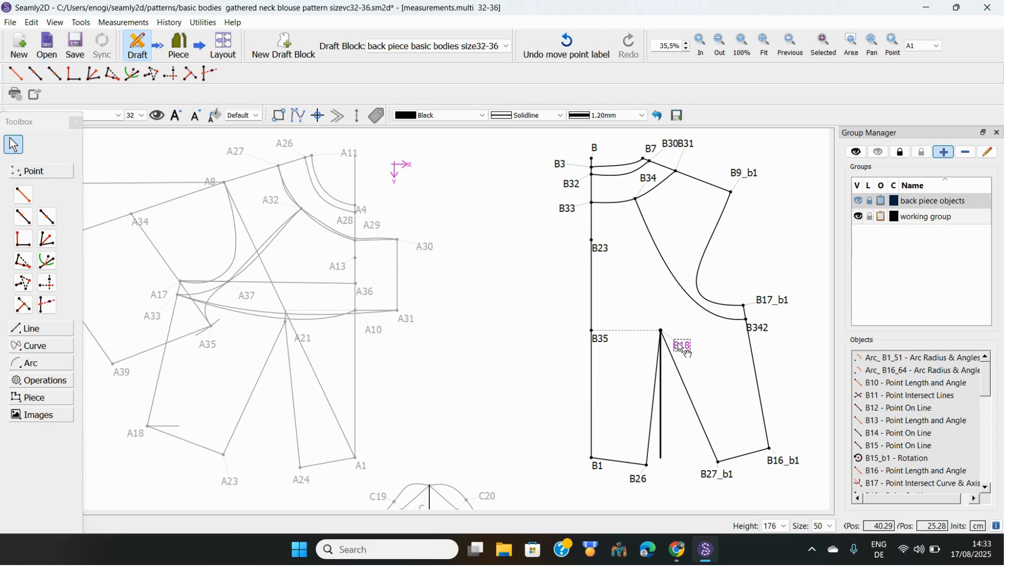
Draw a curve from B35 to B342 and flatten it into a gentle waist-level line
click(38, 352)
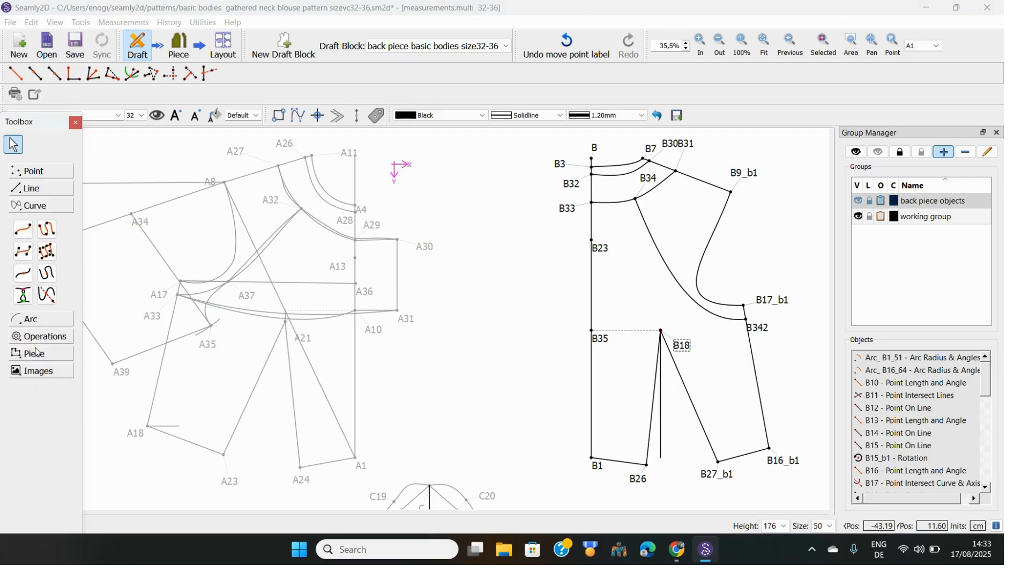
click(21, 234)
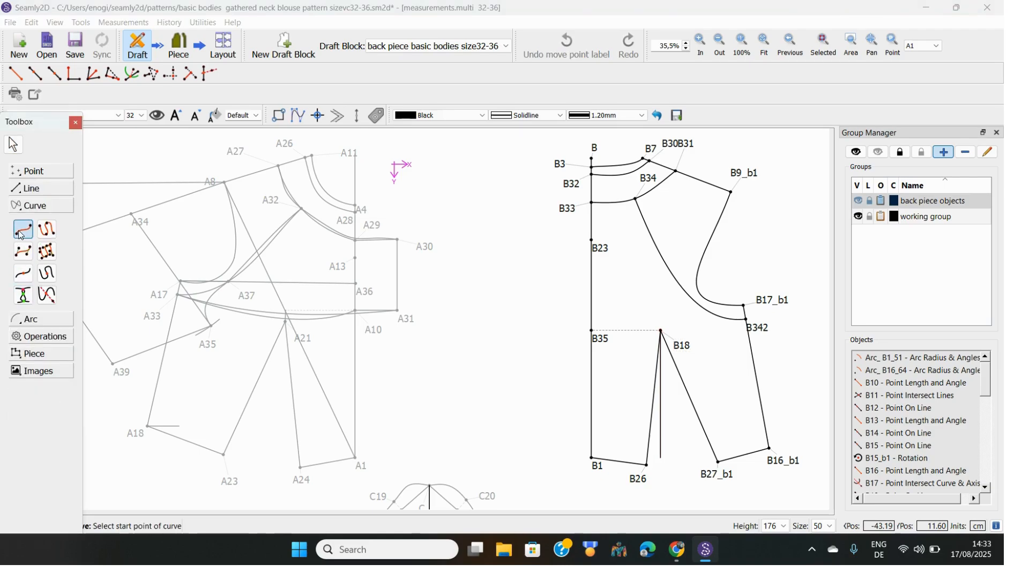
click(594, 333)
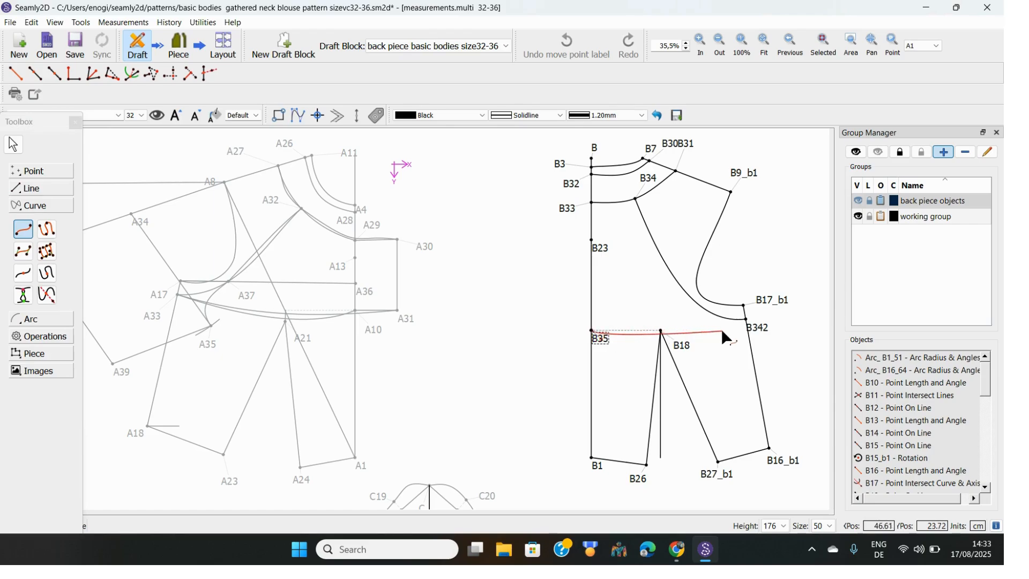
click(759, 331)
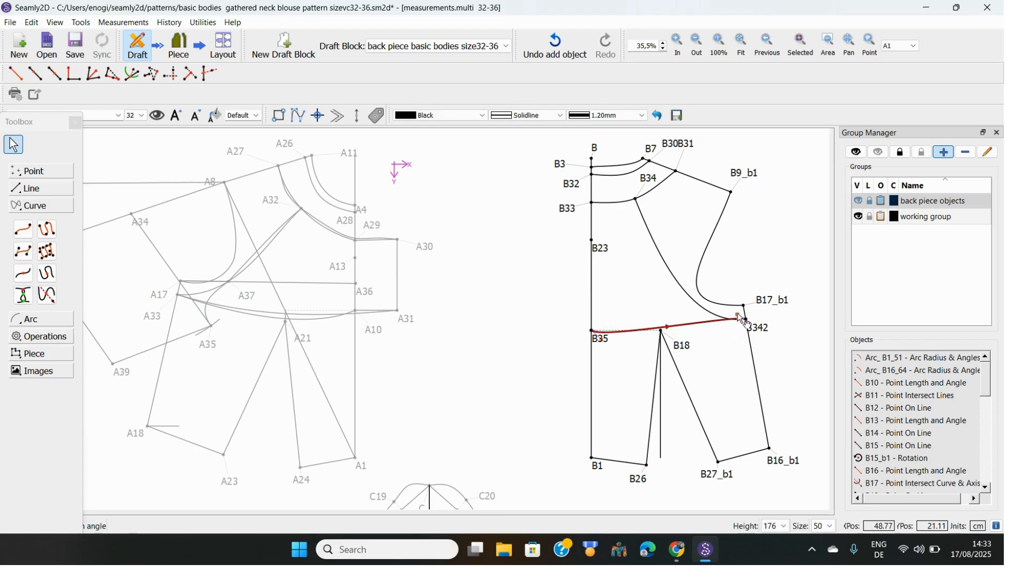
drag(741, 319, 696, 327)
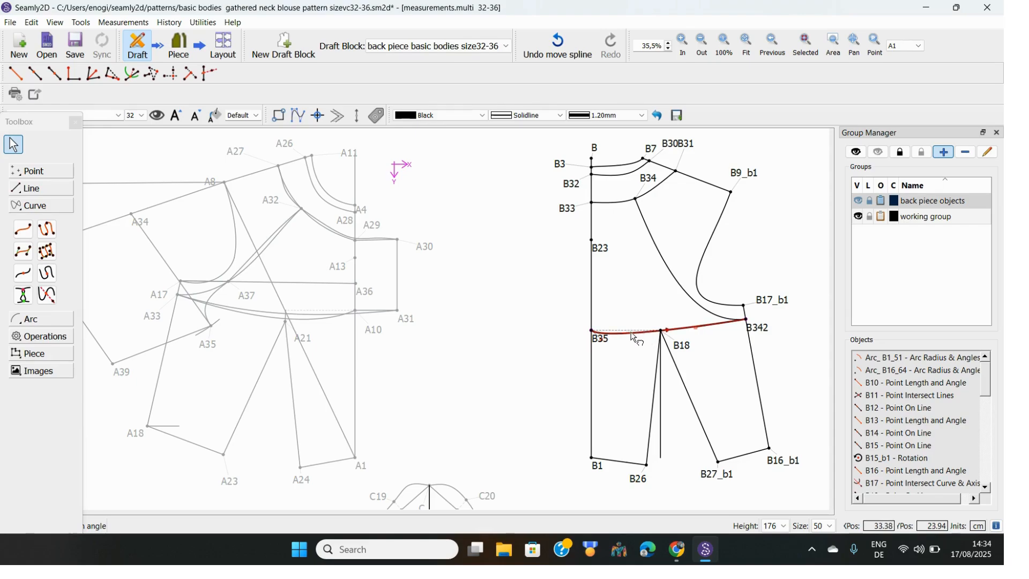
drag(631, 333, 637, 329)
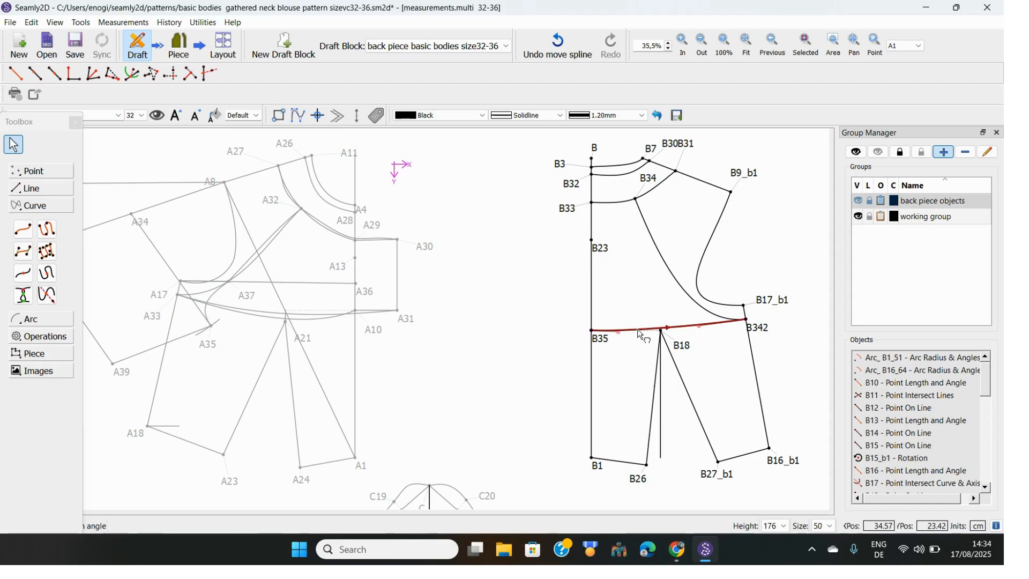
click(801, 257)
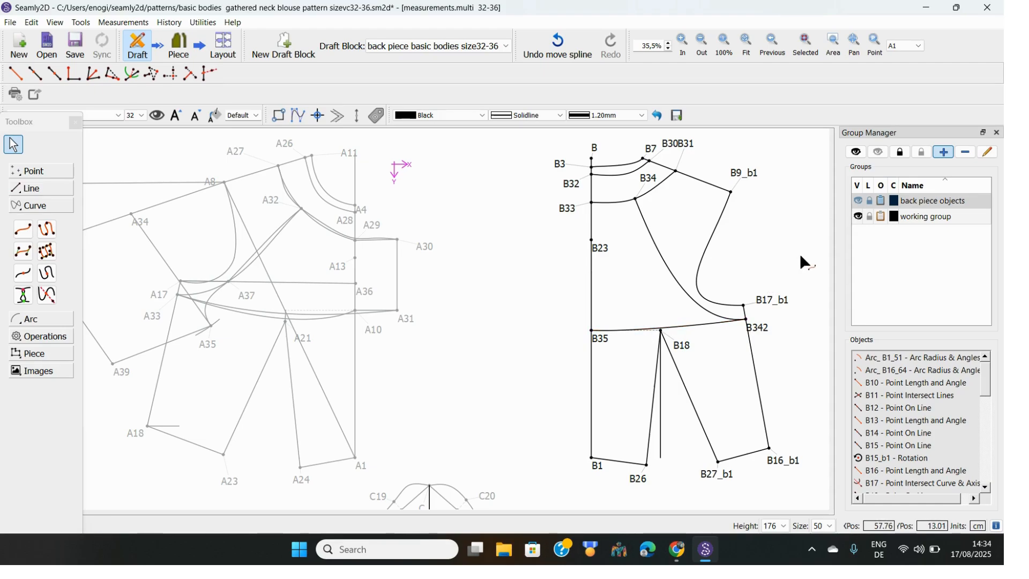
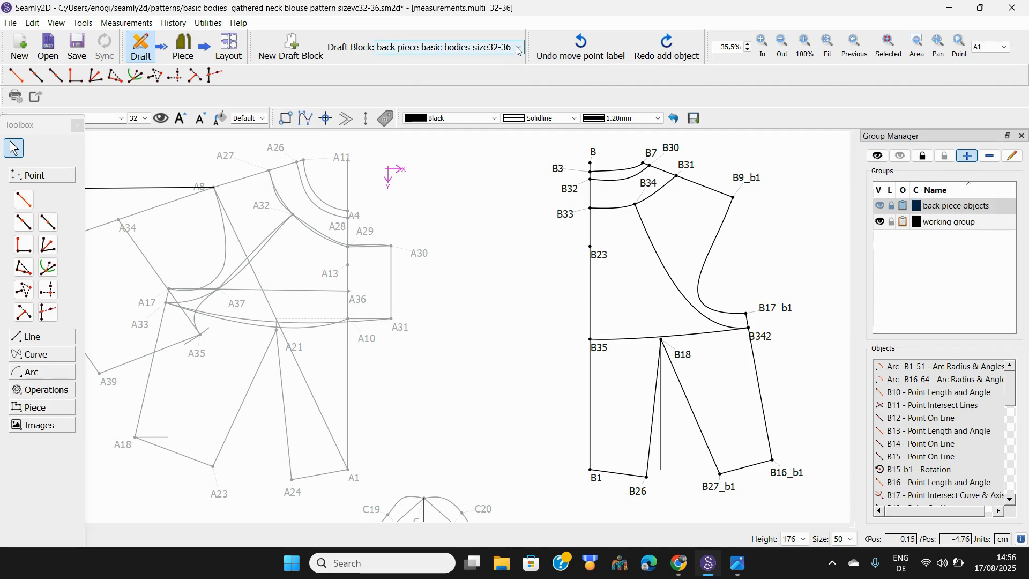
click(506, 62)
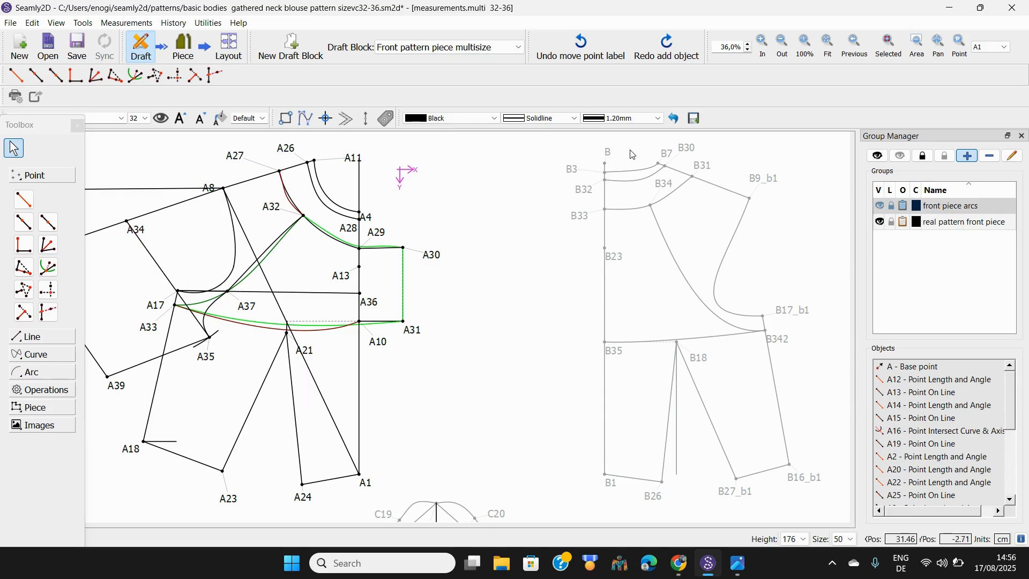
click(520, 49)
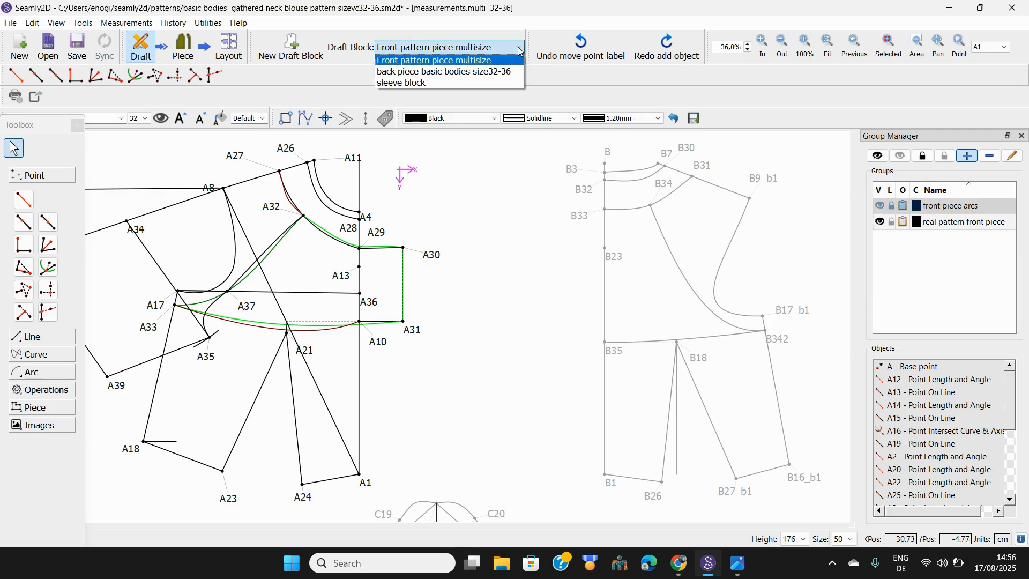
click(506, 75)
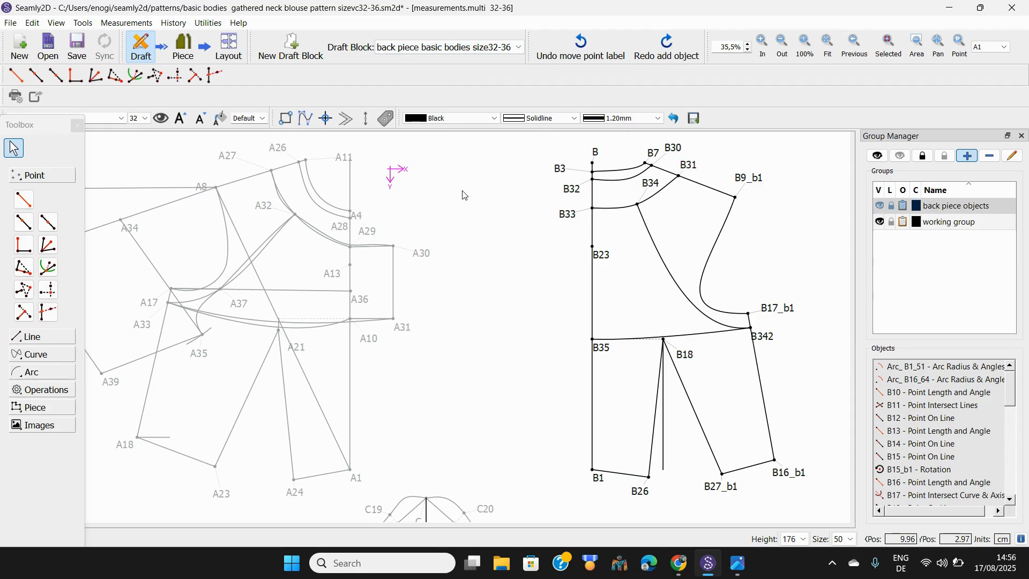
Start a point on line B31–B9_b1 with its length formula set to Line_B31_B9_b1
click(23, 221)
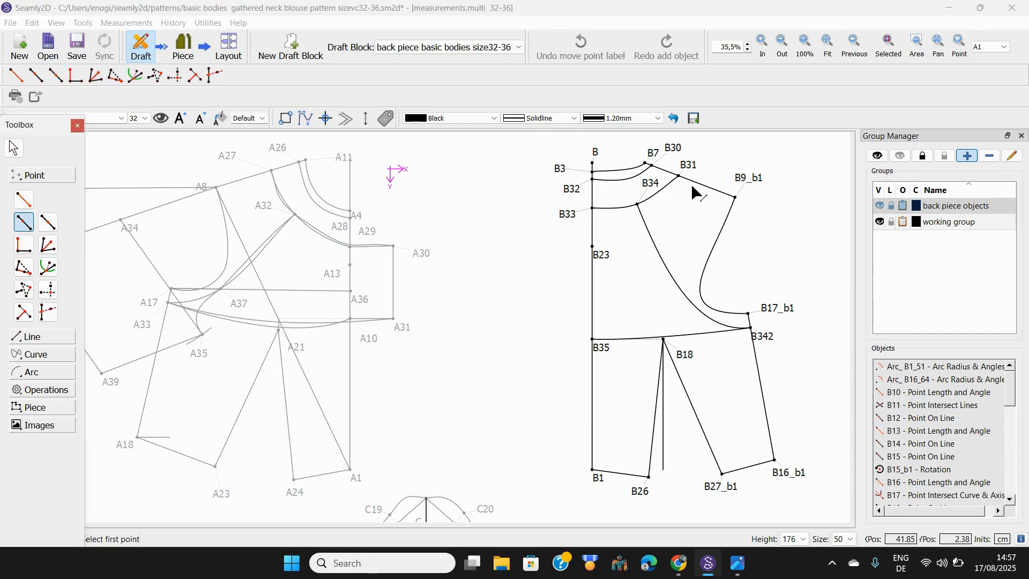
click(689, 166)
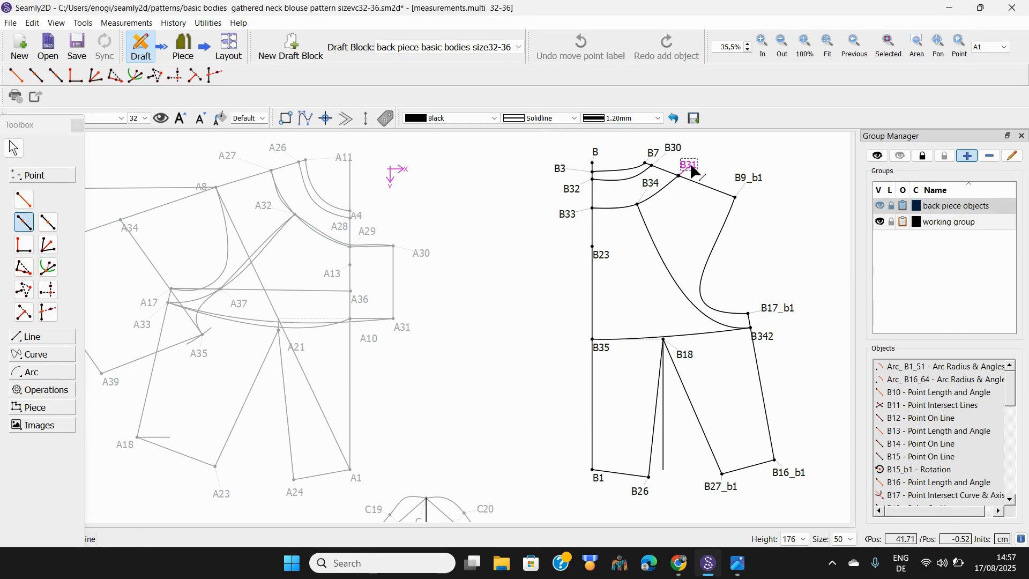
click(756, 178)
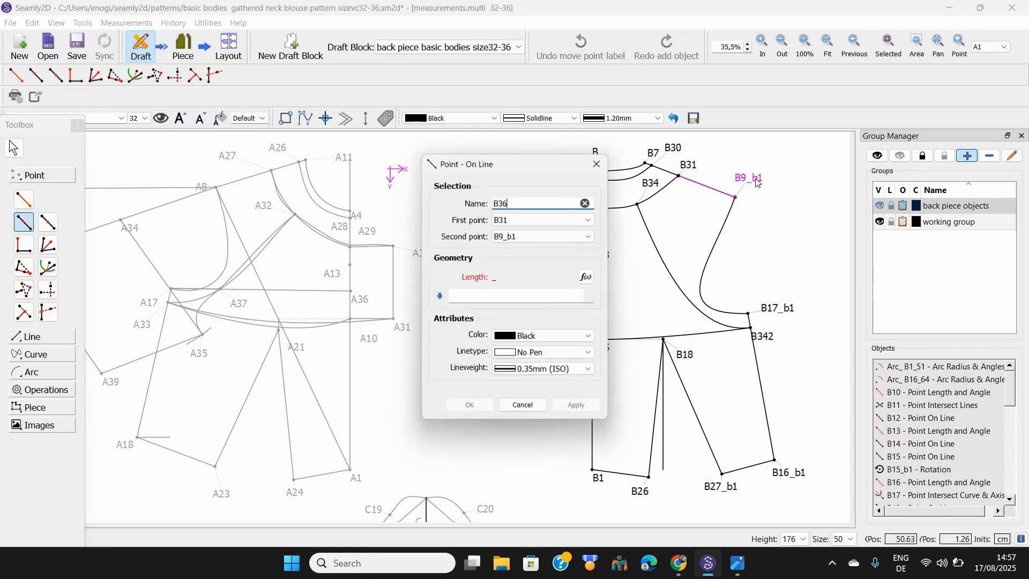
click(587, 276)
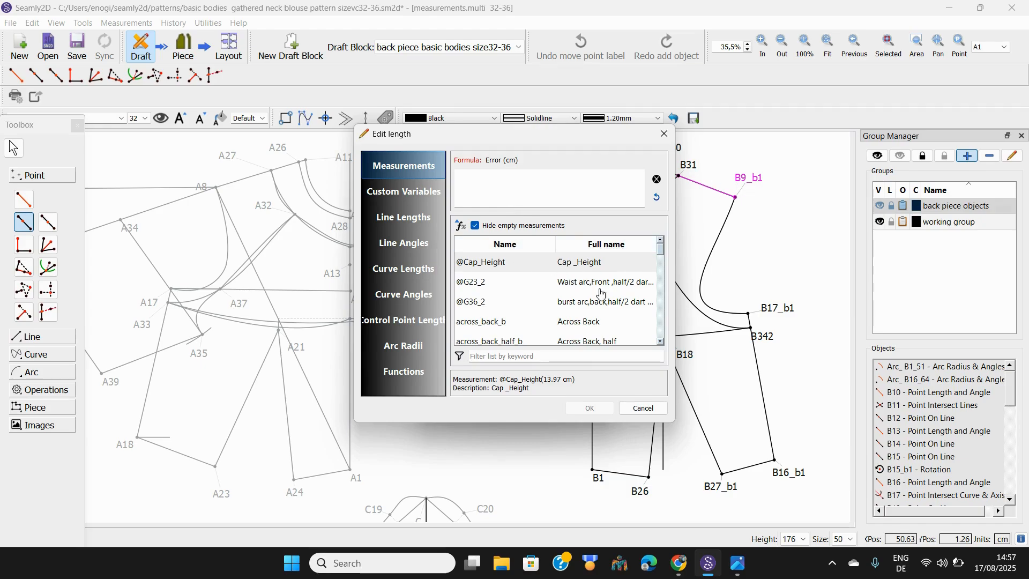
click(485, 357)
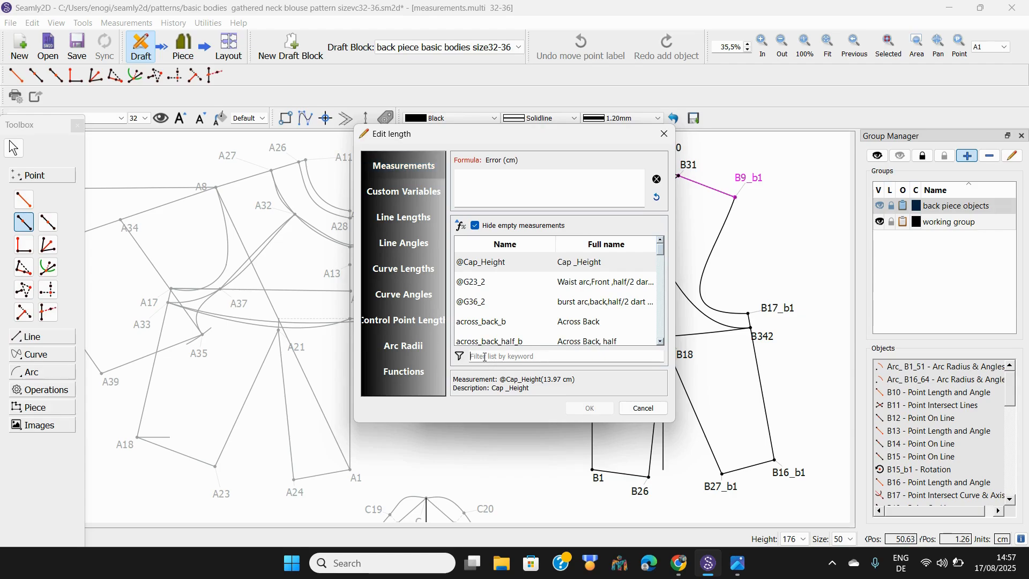
click(405, 222)
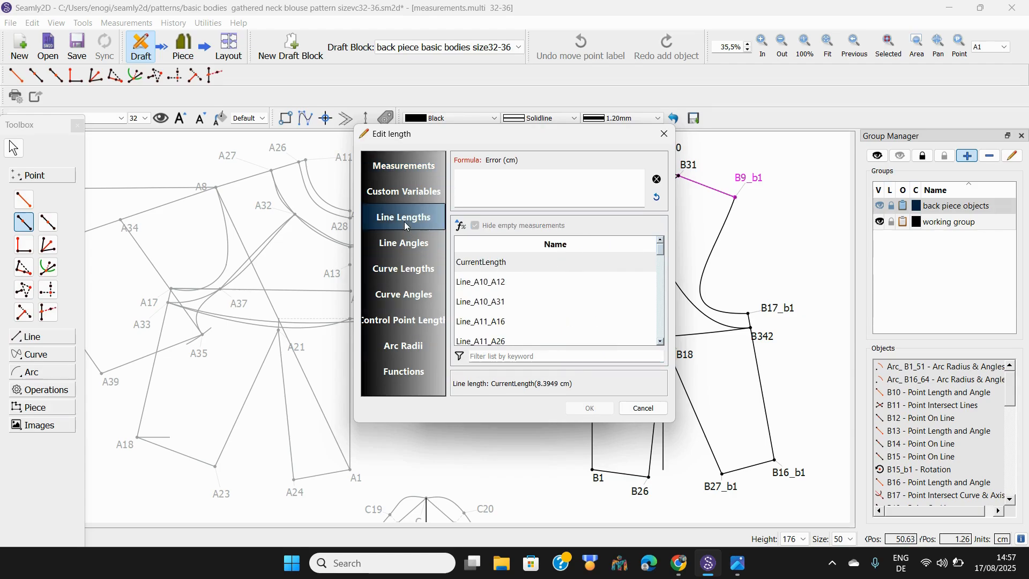
click(480, 355)
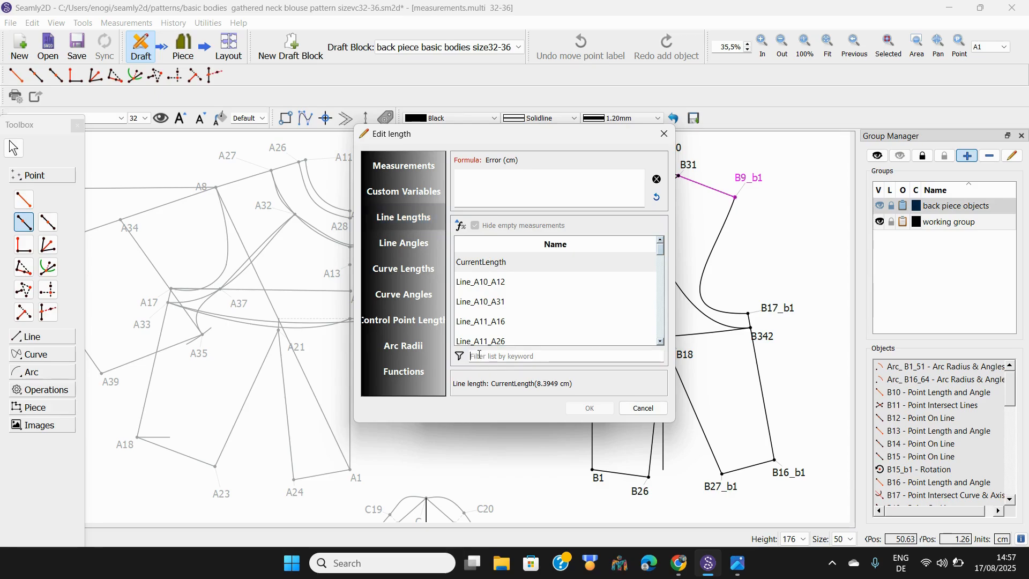
text(B)
text(30)
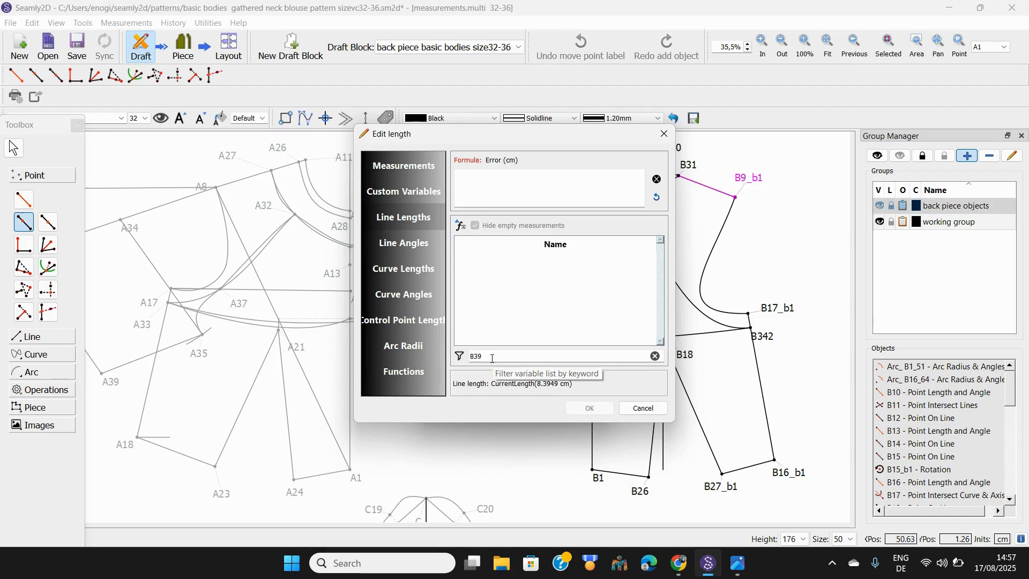
key(BackSpace)
key(BackSpace)
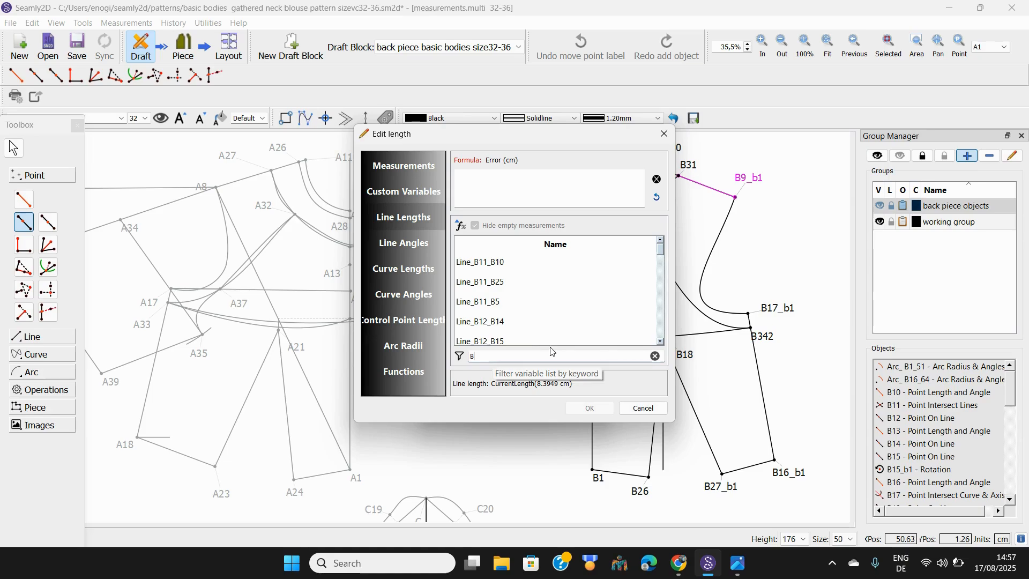
click(660, 343)
click(660, 343)
click(661, 343)
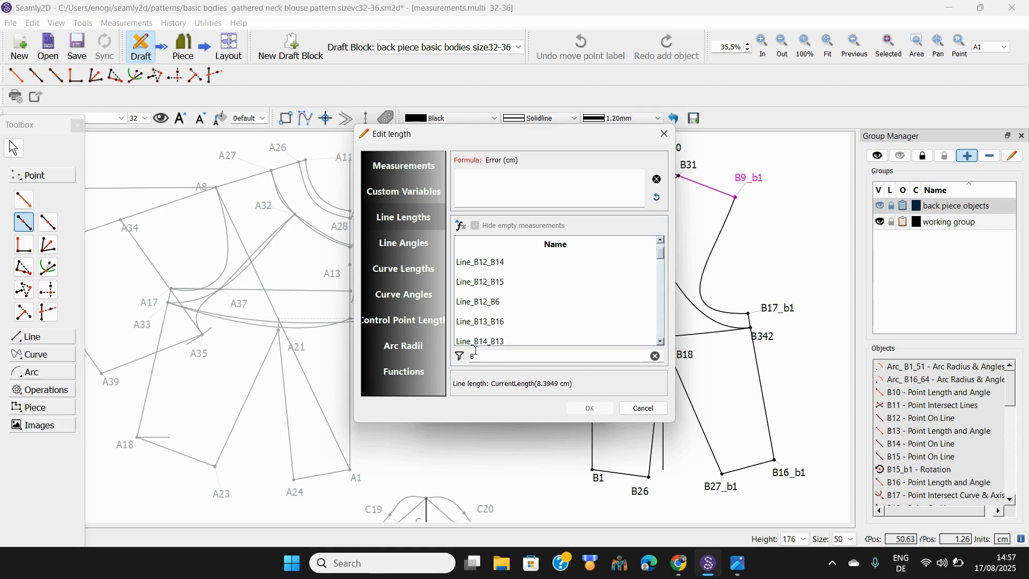
text(3)
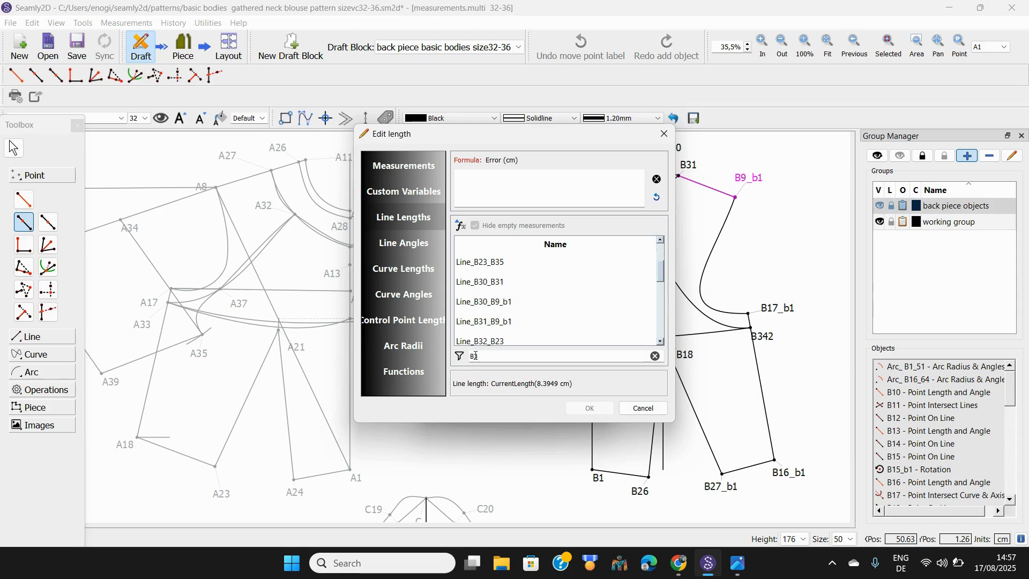
click(507, 324)
double_click(507, 327)
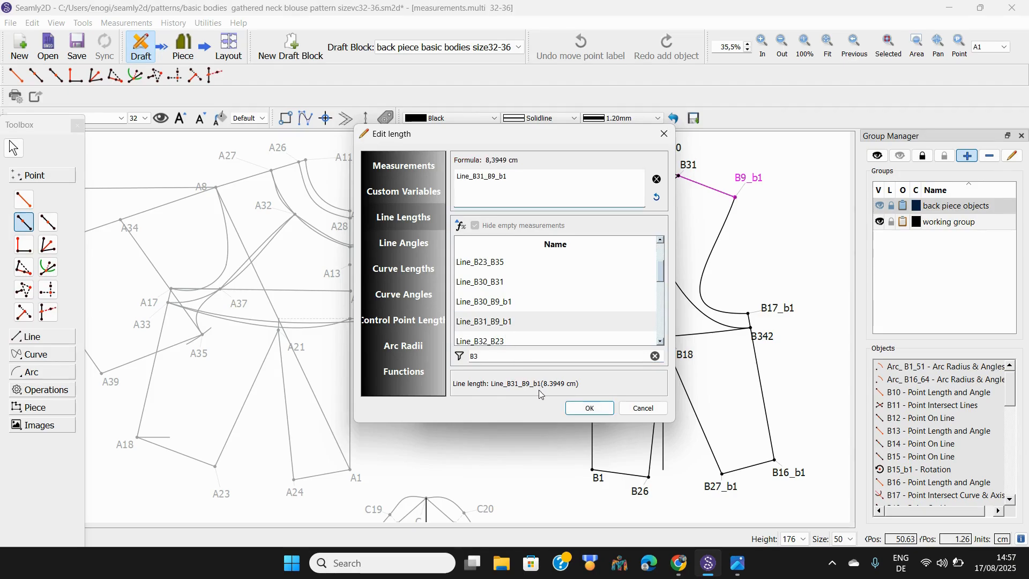
Add Line_A8_A34 to the length formula and create point B36 at 22.3649 cm
text(+)
click(482, 354)
key(BackSpace)
key(BackSpace)
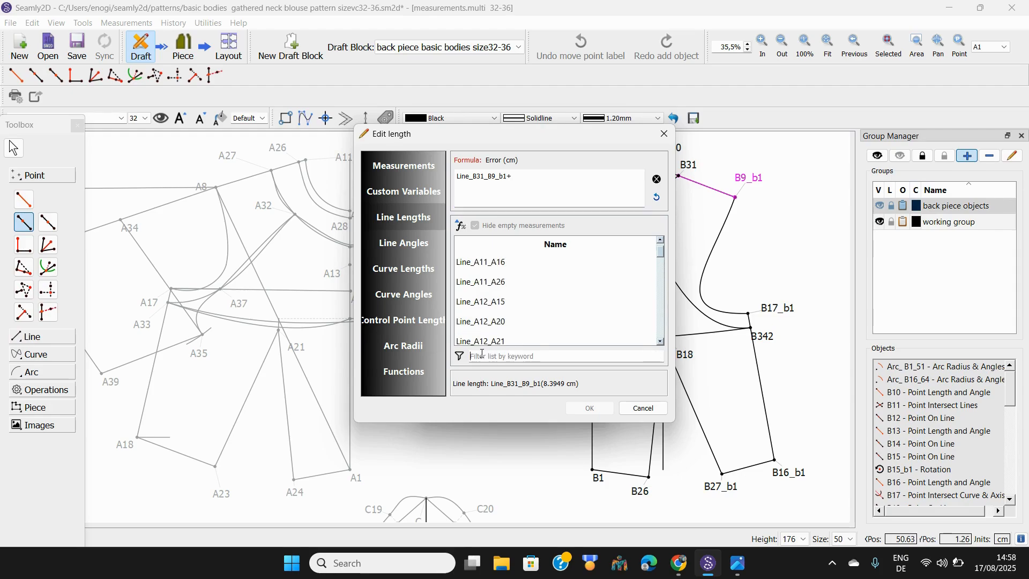
text(A)
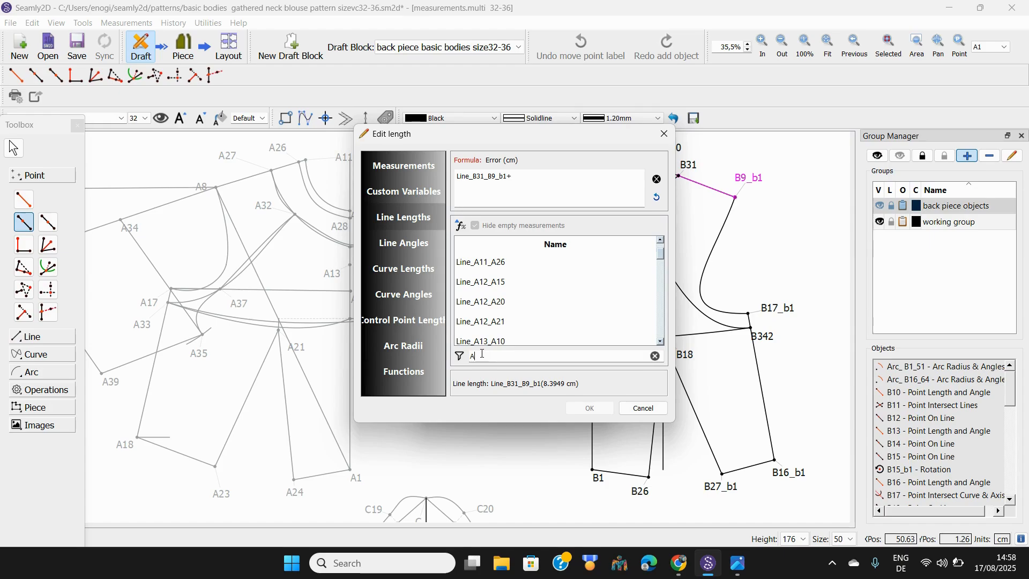
text(8)
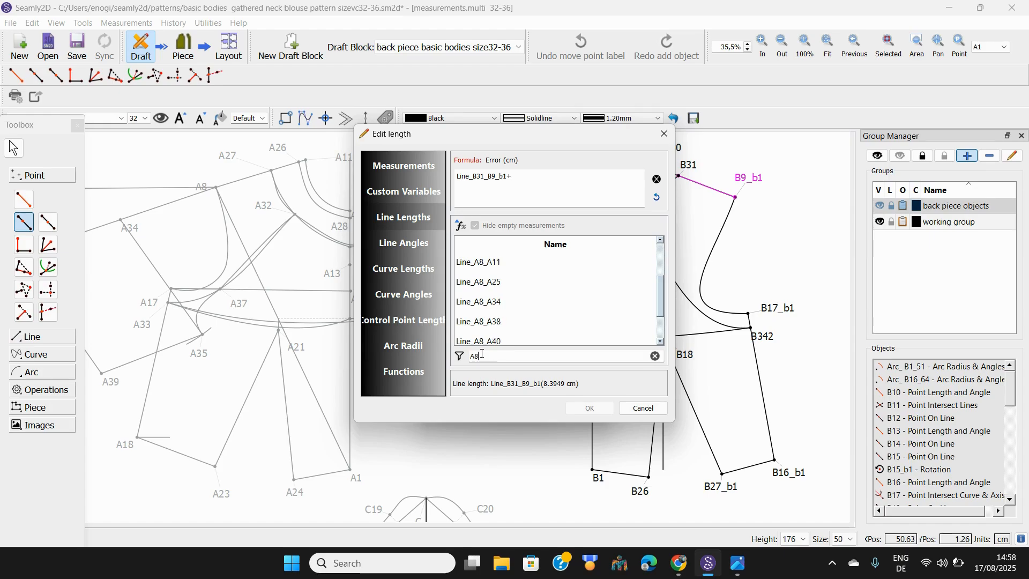
double_click(488, 303)
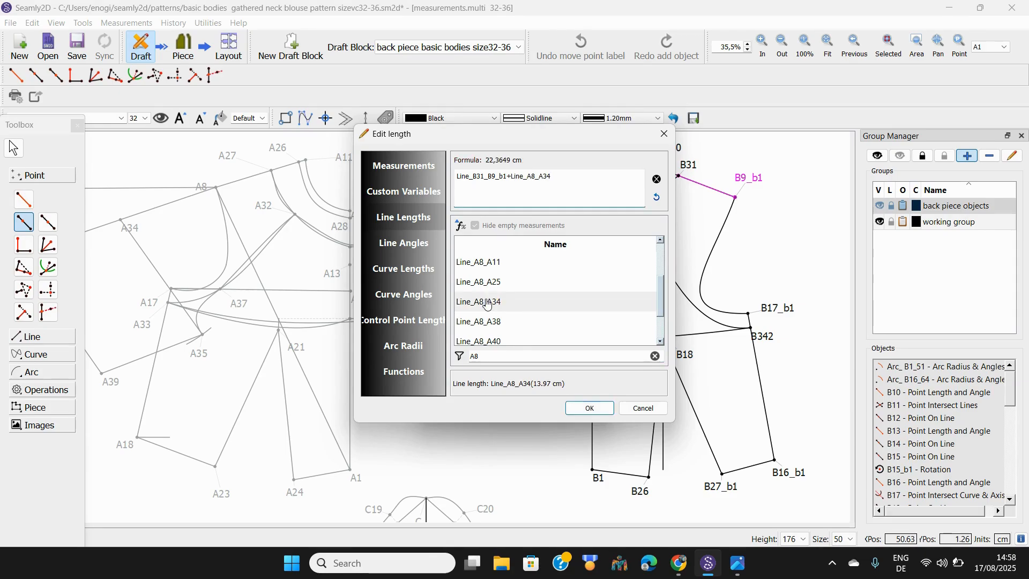
click(590, 409)
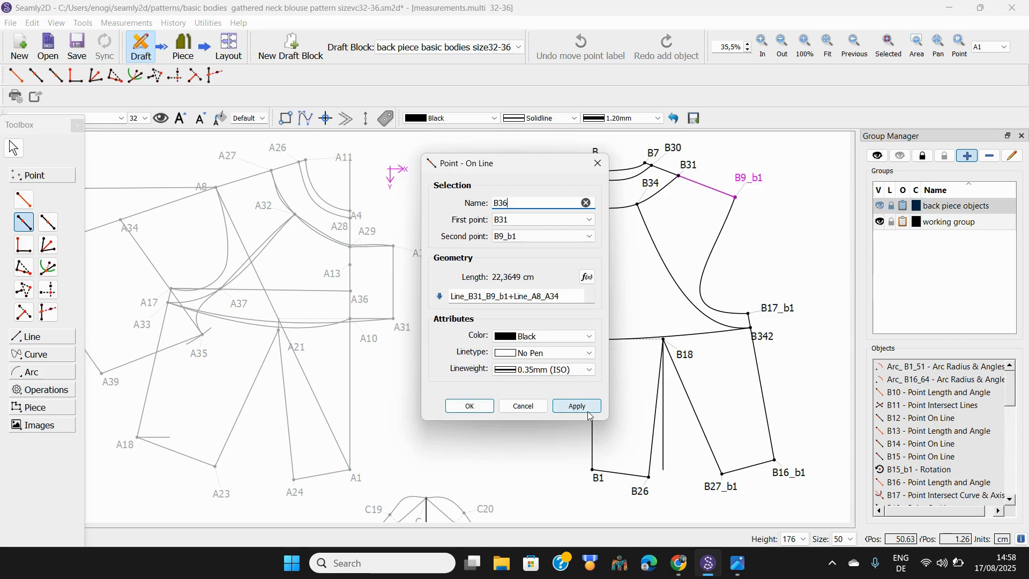
click(470, 407)
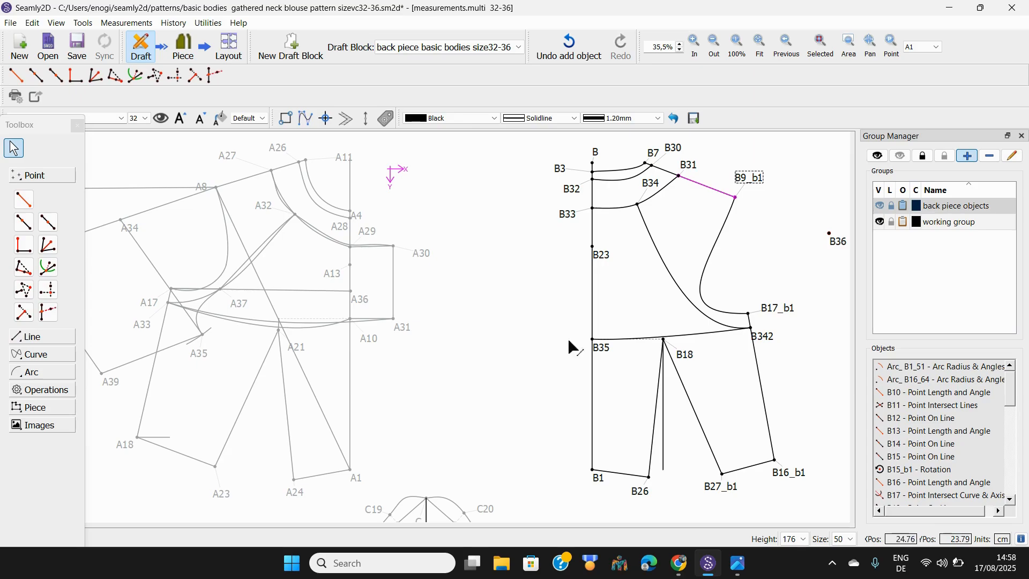
Place point B37 from B36 toward B17_b1 at length Line_A34_A35 (19.5589 cm)
click(21, 199)
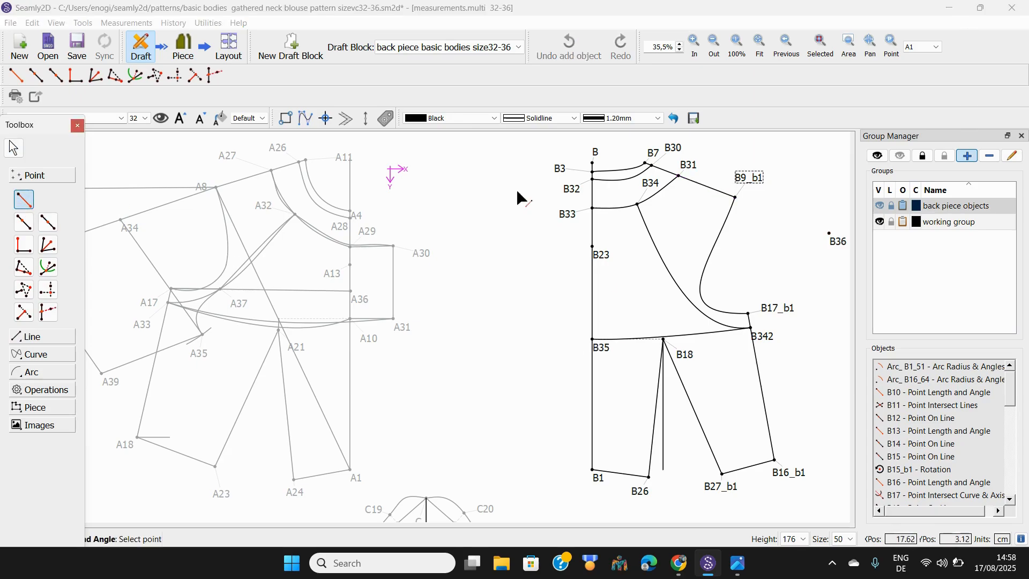
click(831, 241)
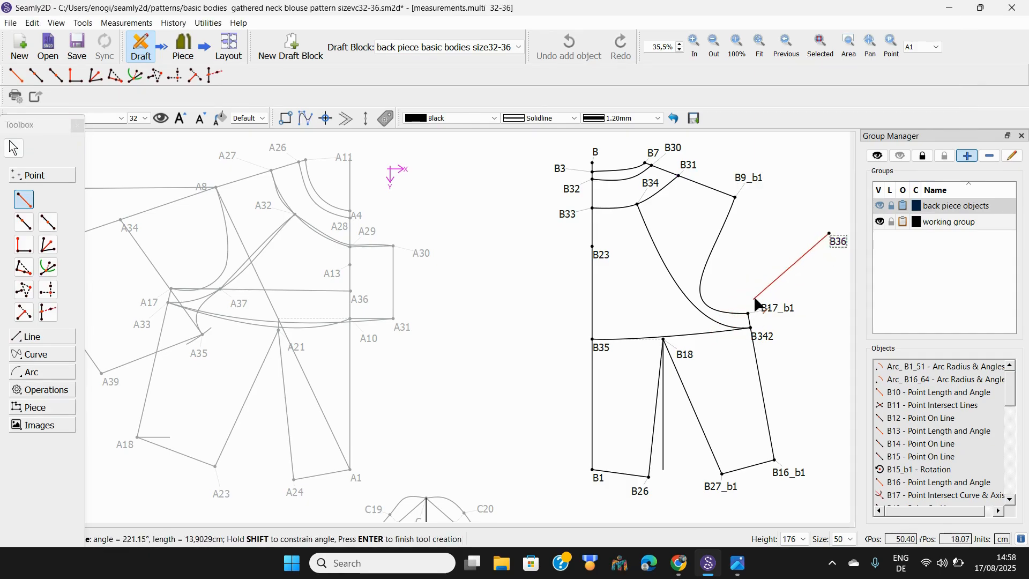
click(720, 346)
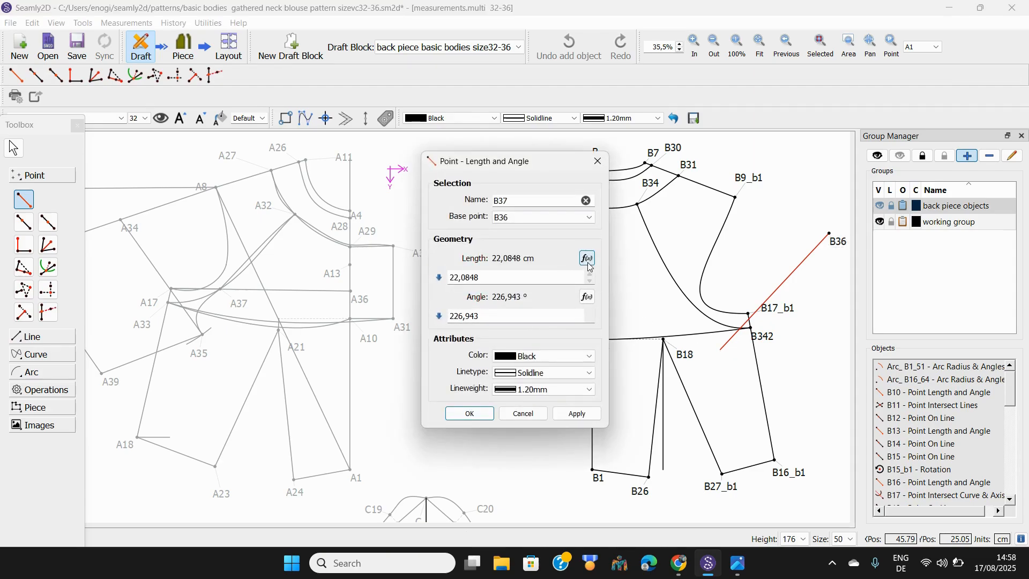
click(587, 258)
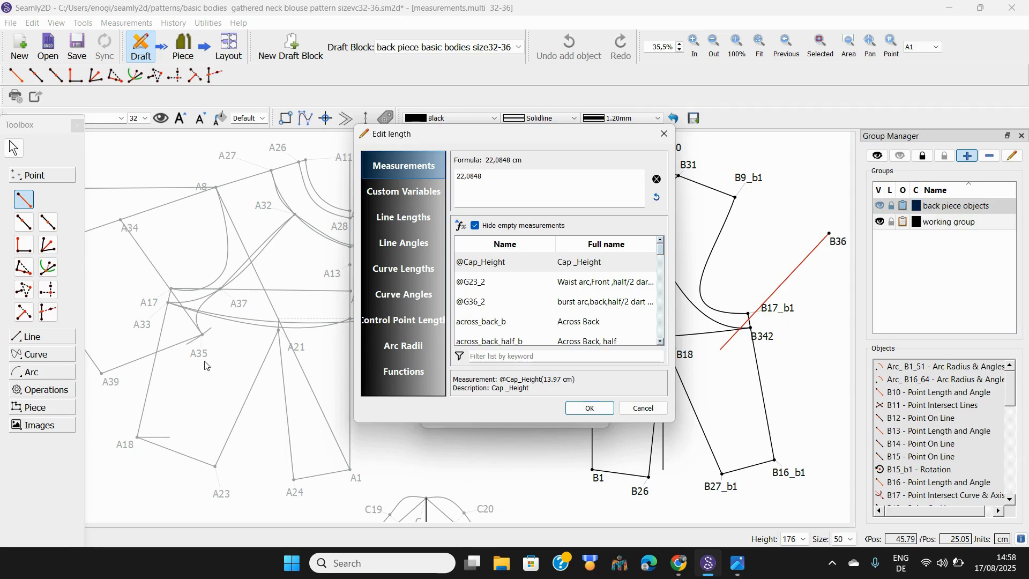
click(398, 221)
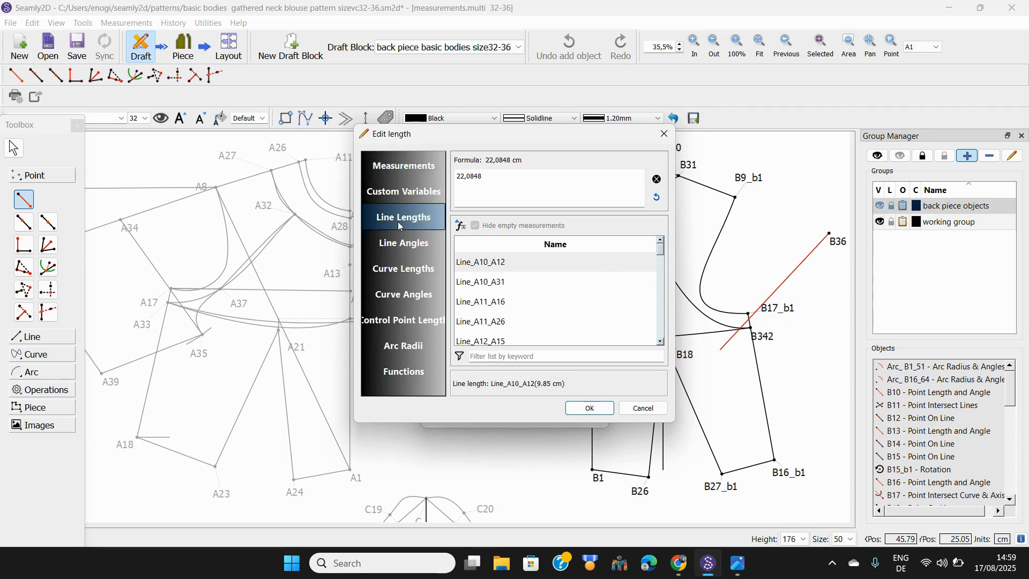
click(487, 356)
text(A34)
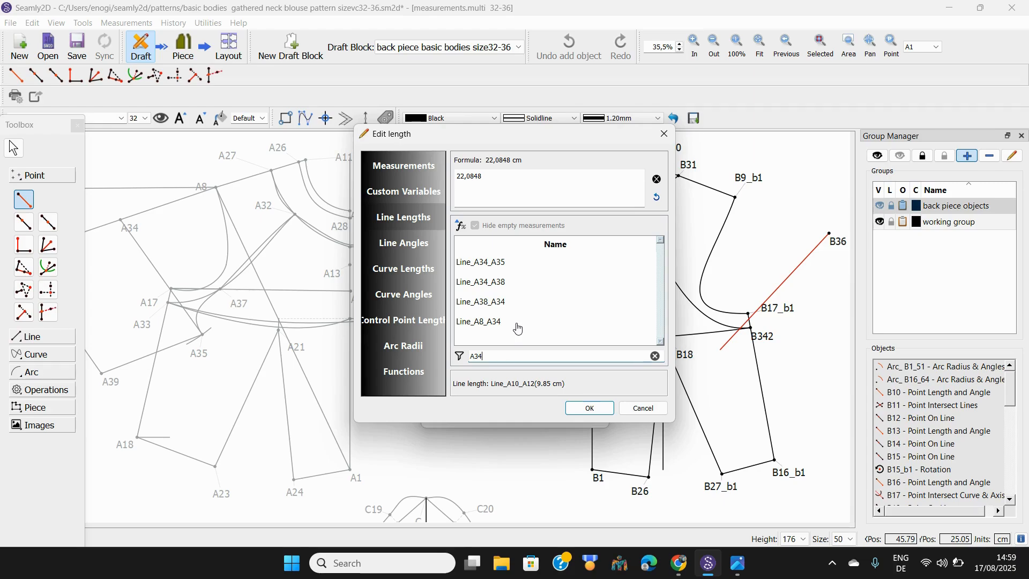
double_click(502, 268)
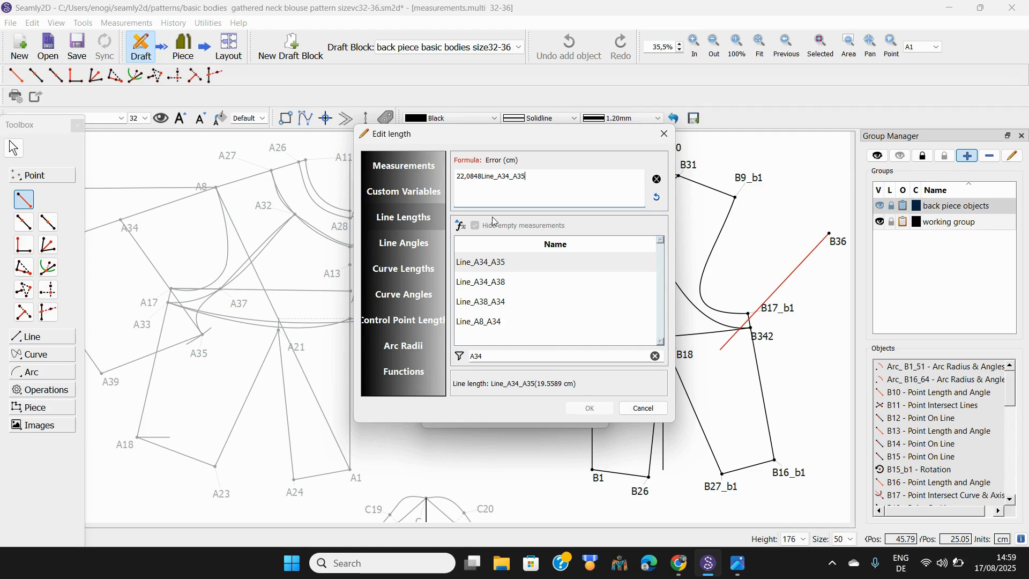
click(658, 179)
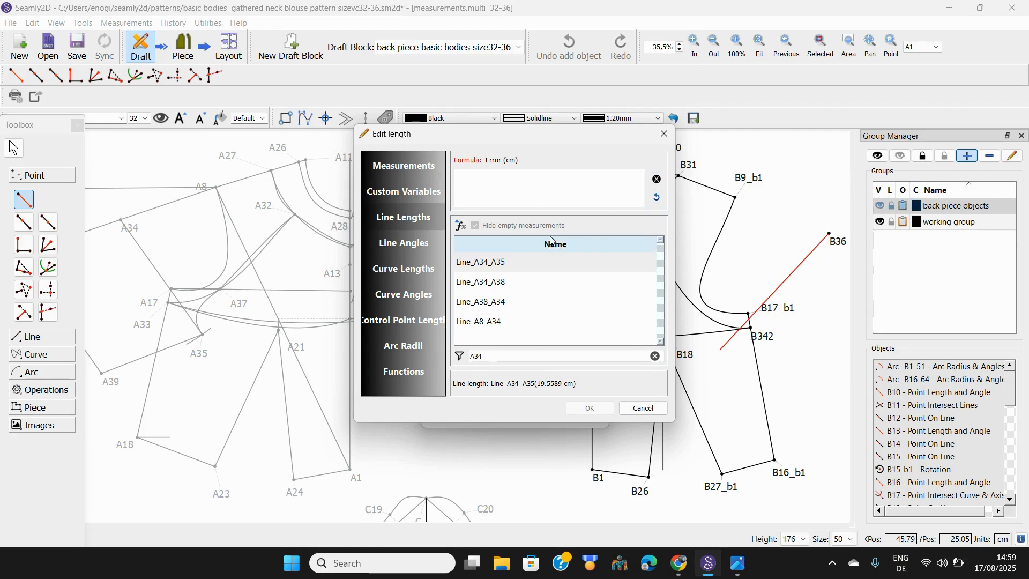
double_click(497, 268)
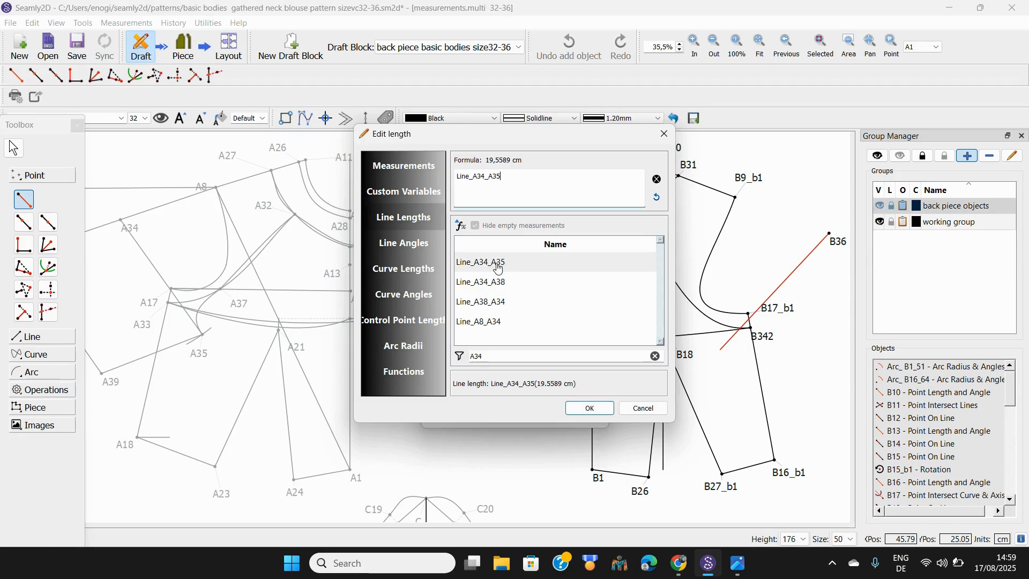
click(589, 409)
click(464, 415)
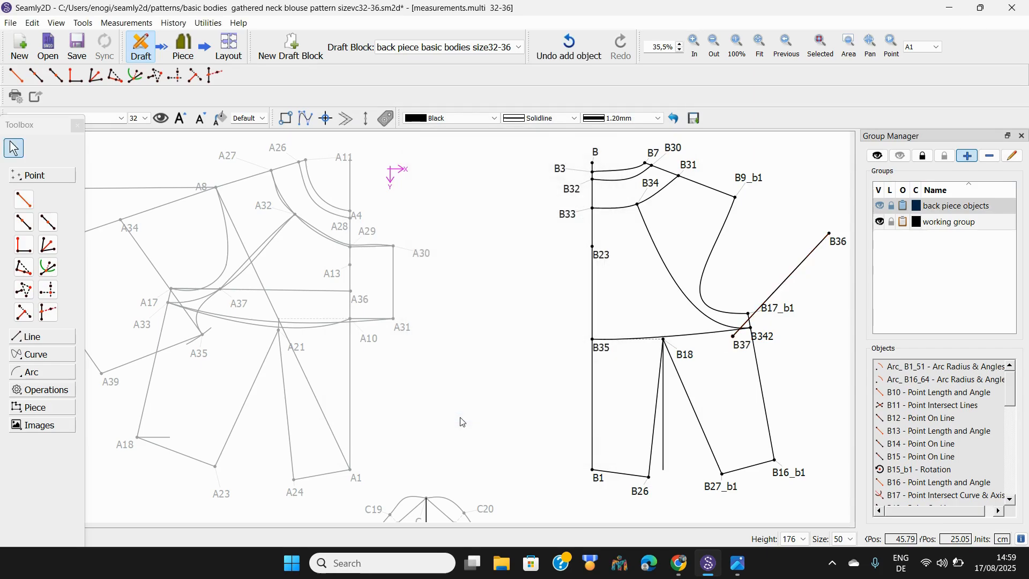
Move B37's label below its point and draw a line from B9_b1 to B36
drag(743, 342, 732, 358)
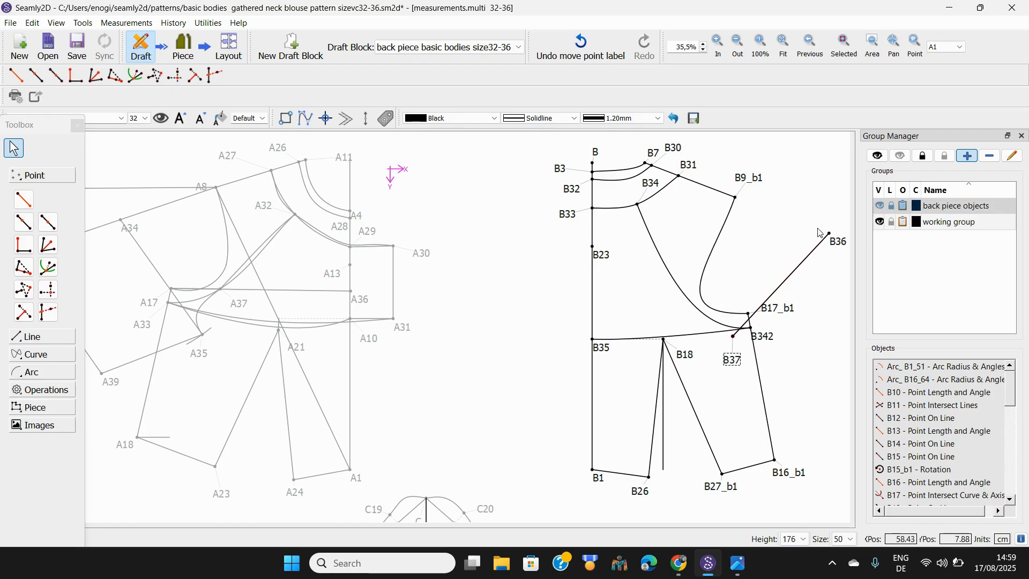
click(32, 341)
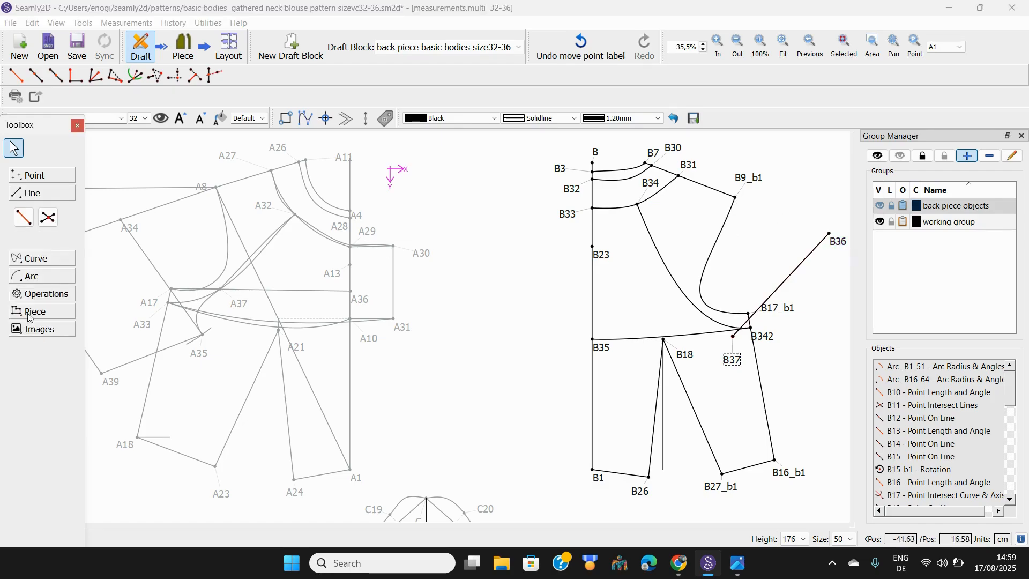
click(23, 217)
click(748, 180)
click(830, 233)
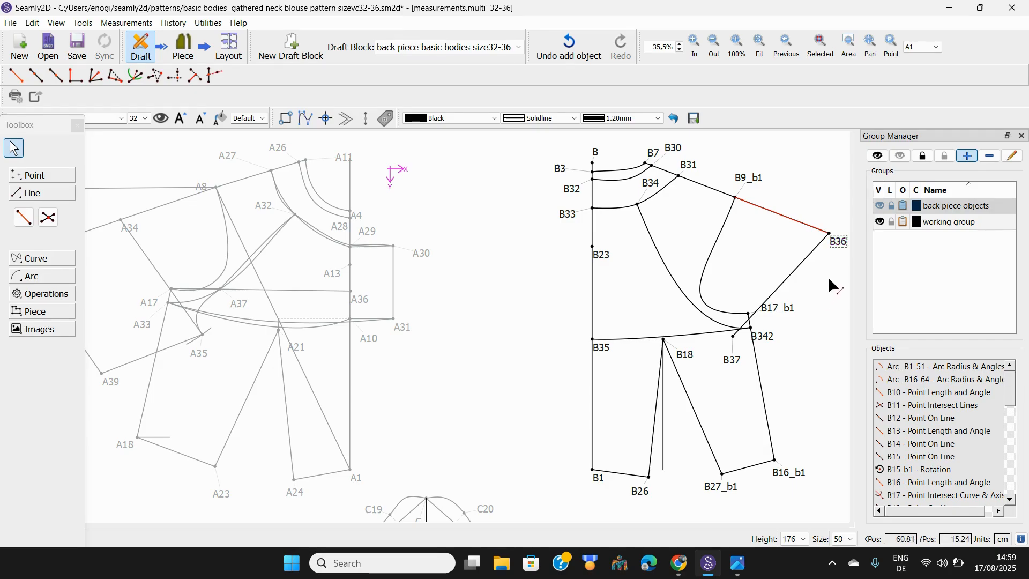
scroll(829, 280, down, 5)
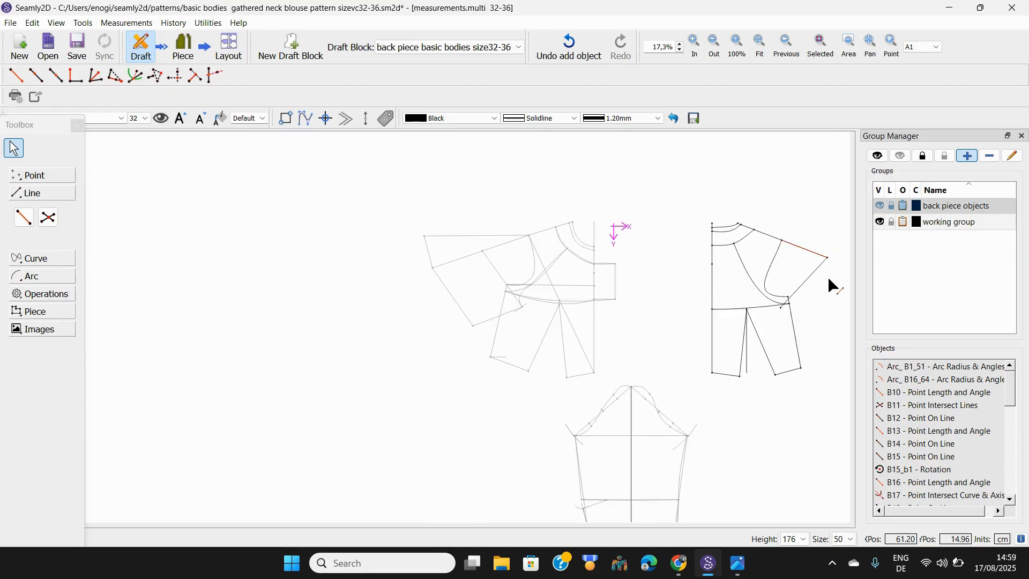
scroll(830, 279, up, 3)
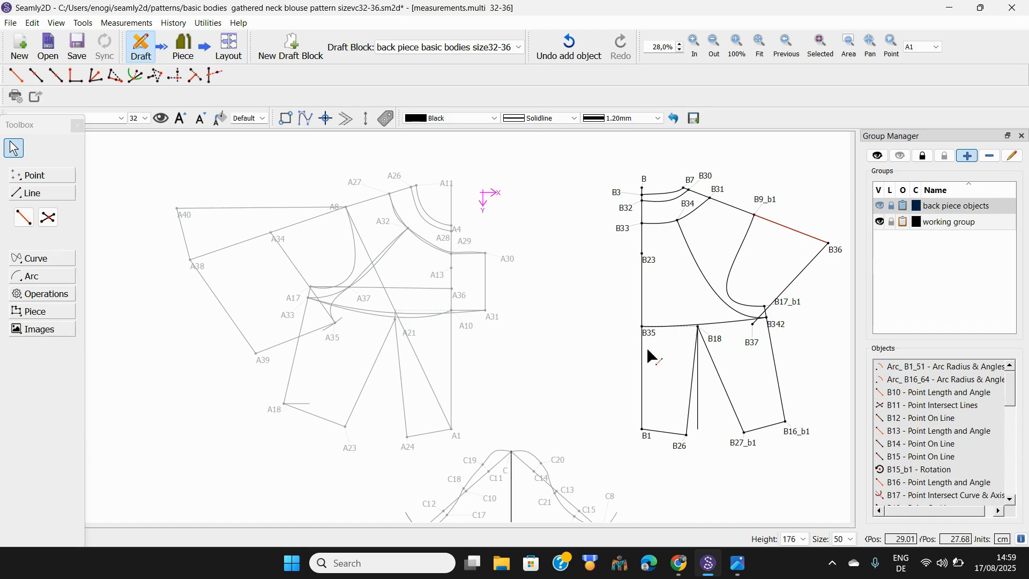
Add point B38 21.9354 cm from B17_b1 at 180.709° on the centre-back line
click(31, 176)
click(24, 199)
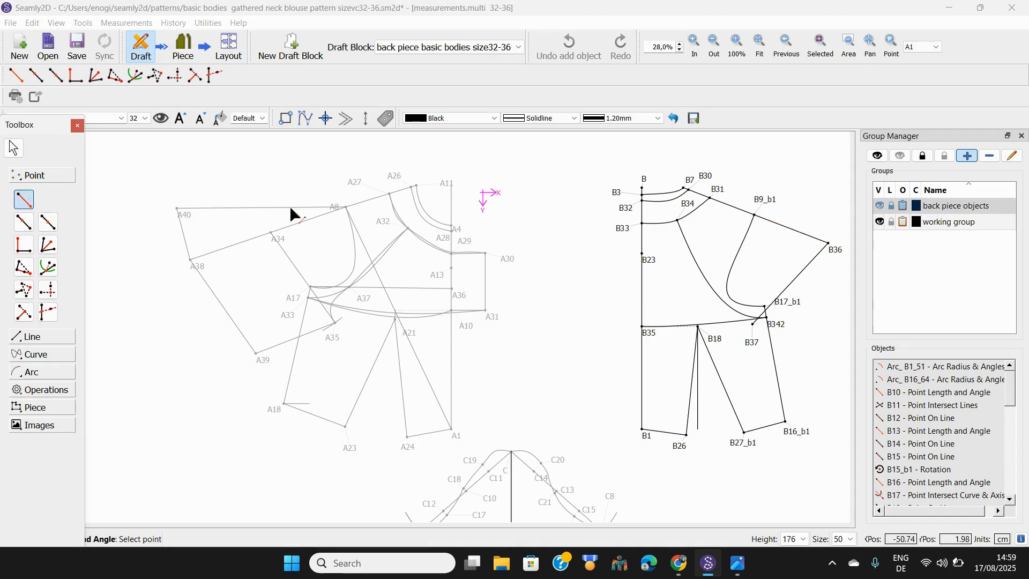
click(786, 298)
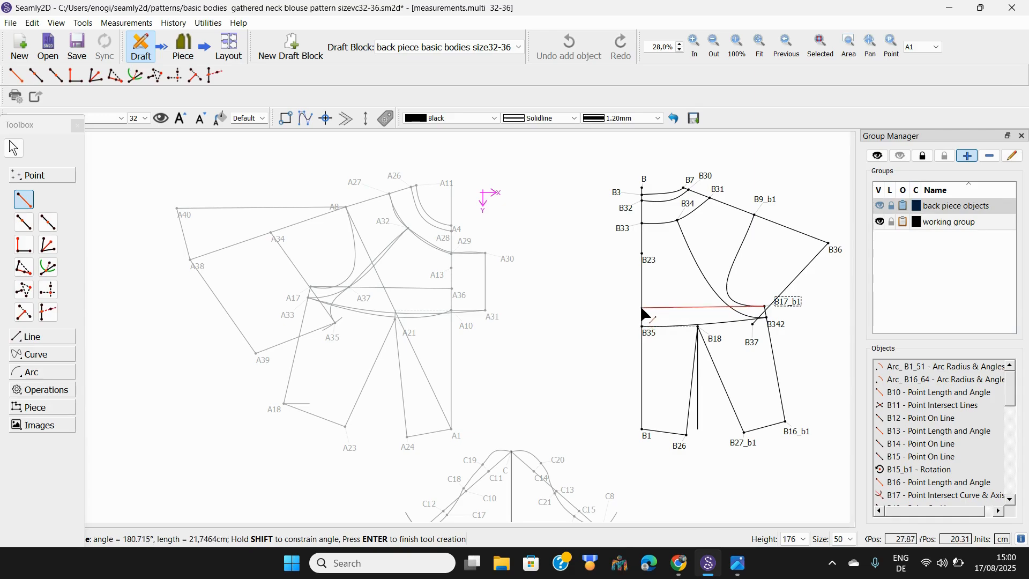
click(643, 312)
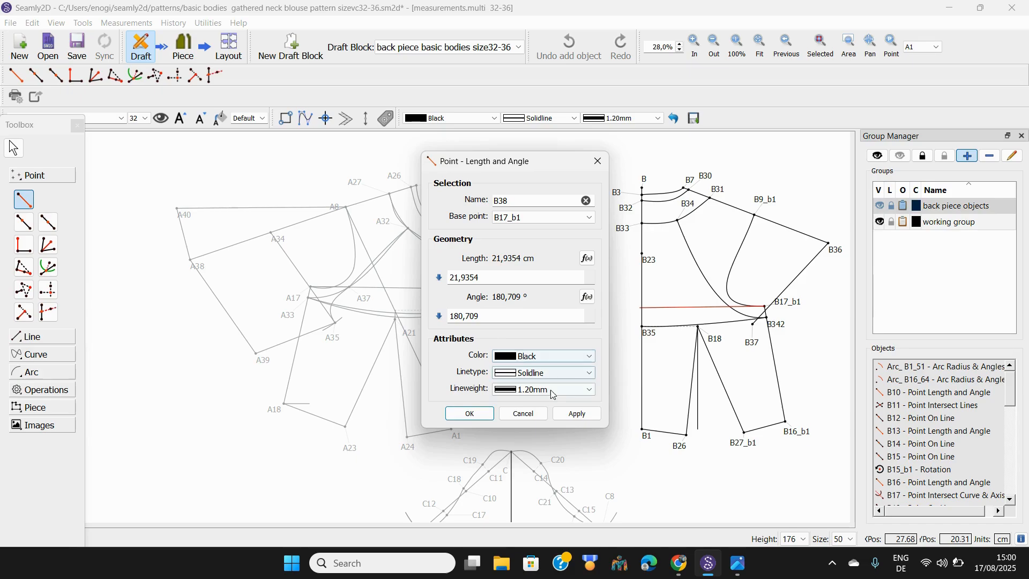
click(481, 413)
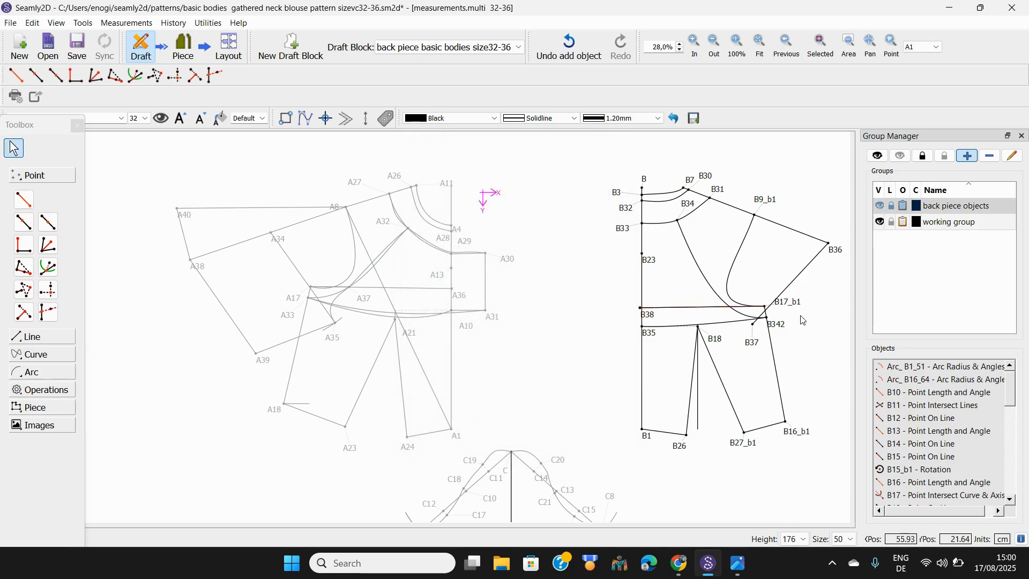
Mark B39 where a horizontal axis from B17_b1 crosses armhole curve B34–B342, moving its label clear
mouse_move(733, 312)
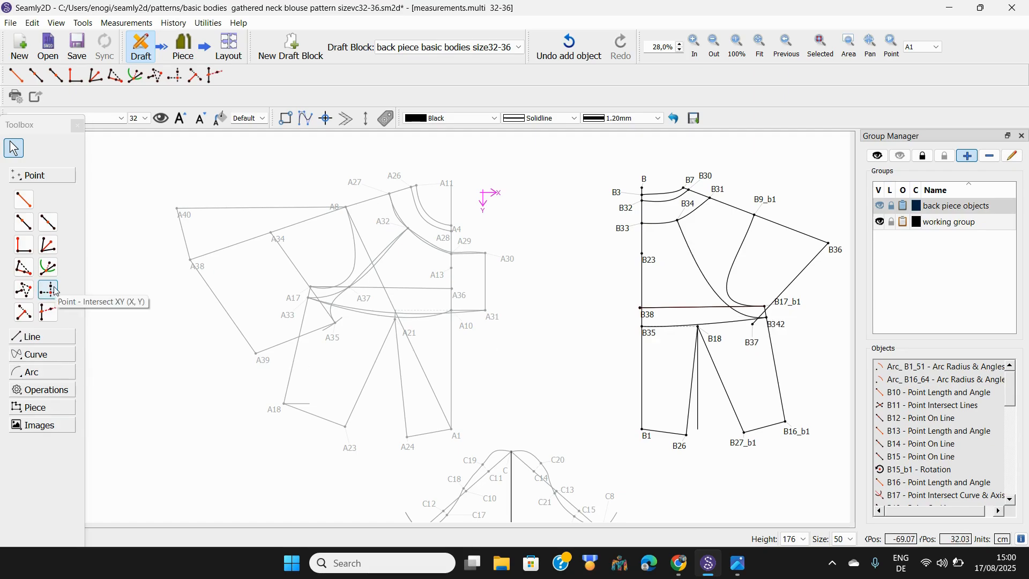
click(39, 356)
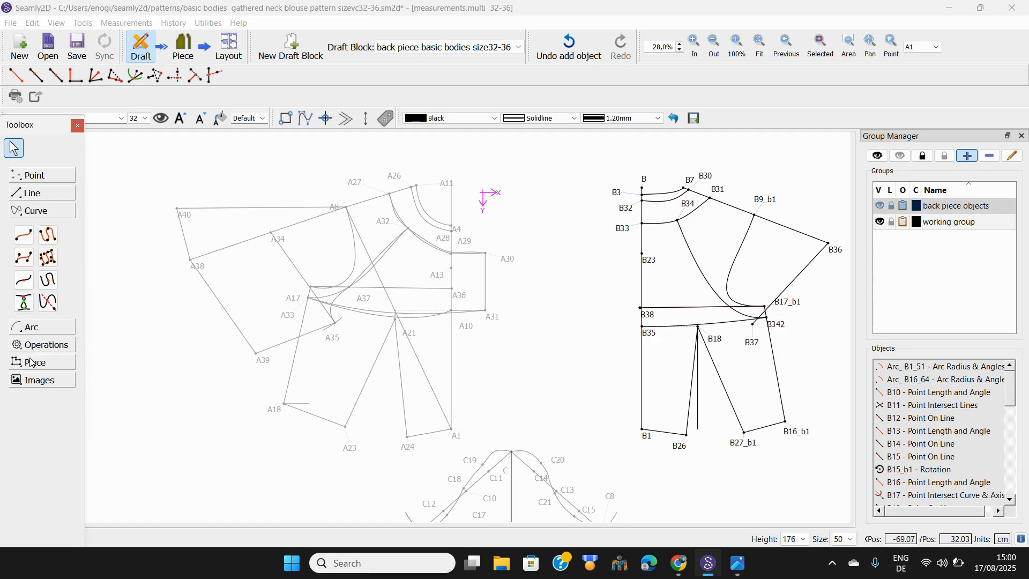
click(55, 300)
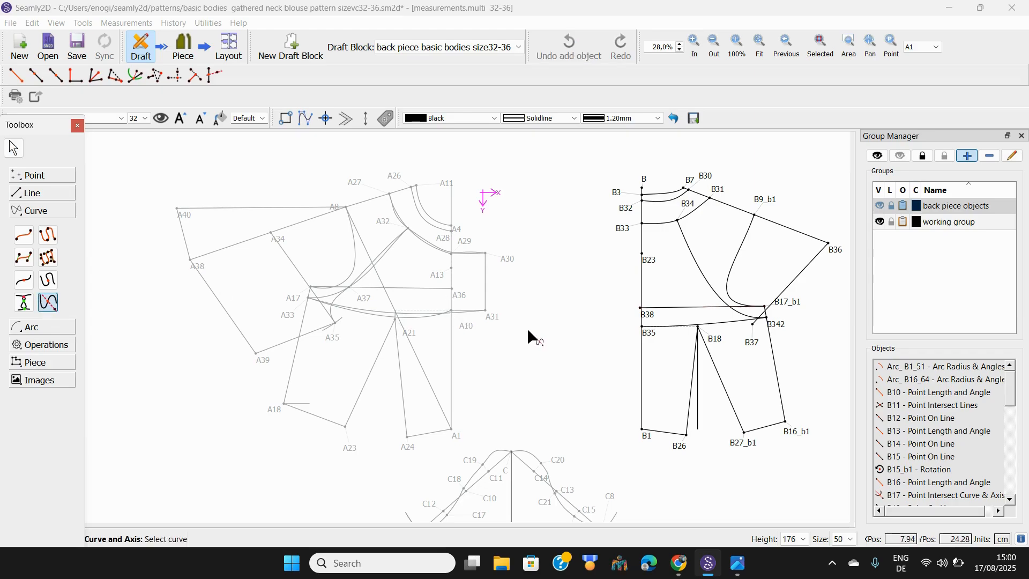
click(718, 298)
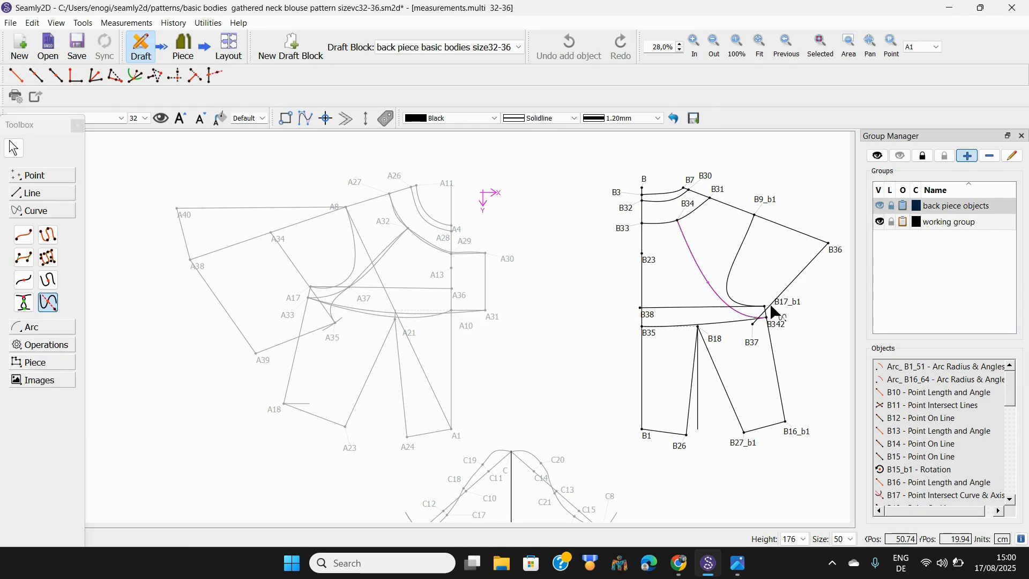
click(786, 309)
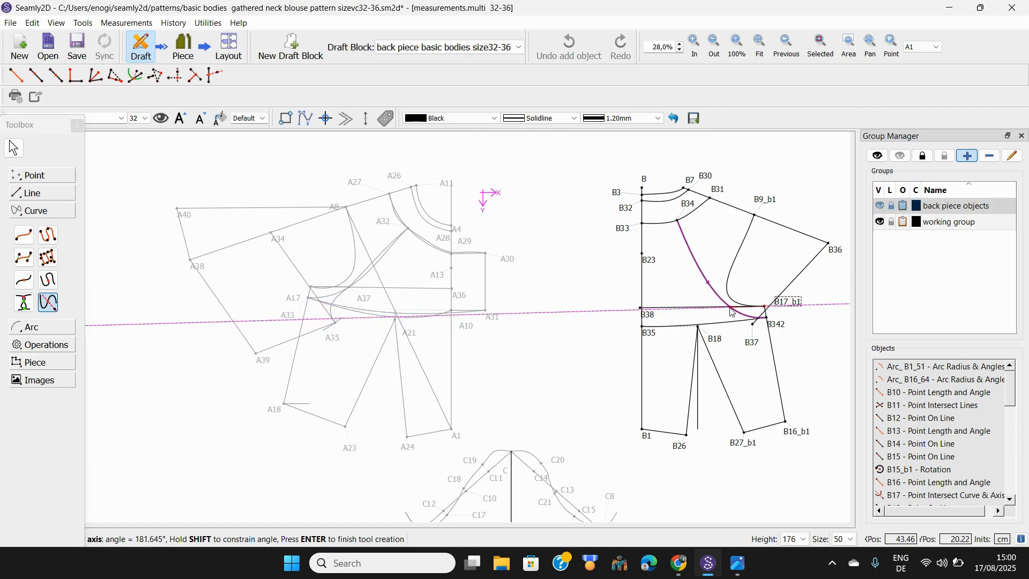
key(Return)
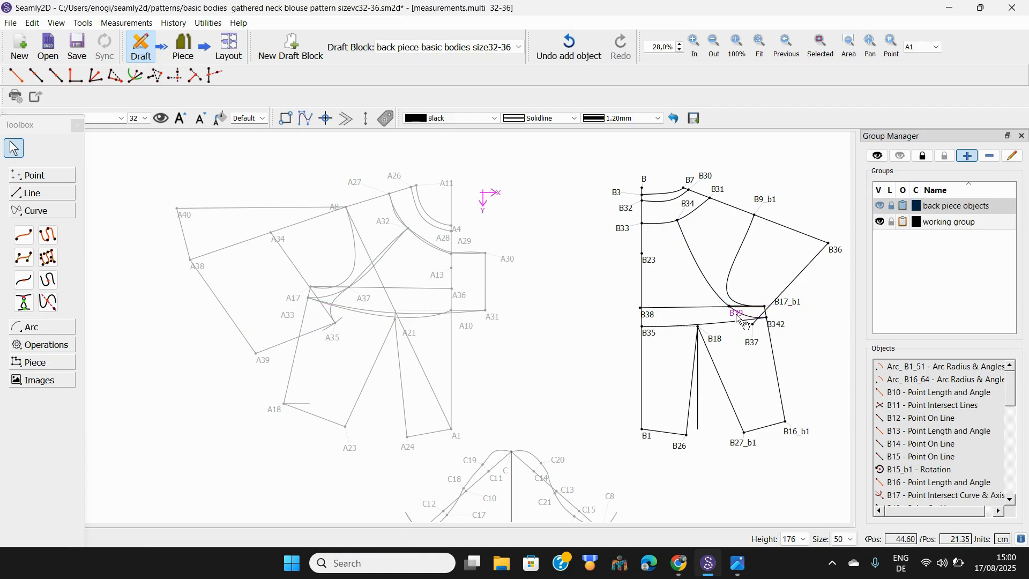
drag(740, 319, 725, 320)
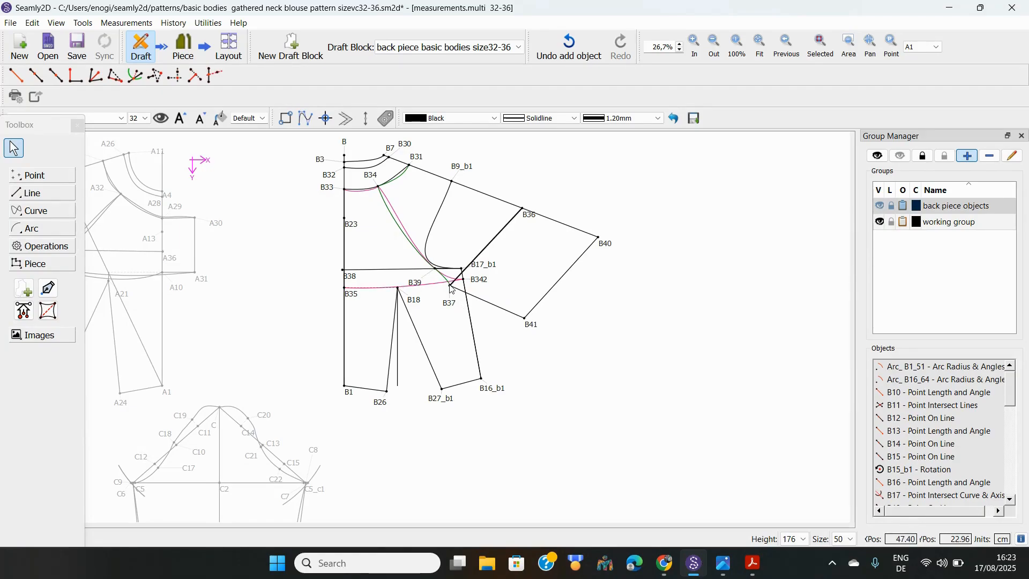
Connect B36, B40, B41 and B37 into a four-sided panel beside the back bodice
mouse_move(452, 291)
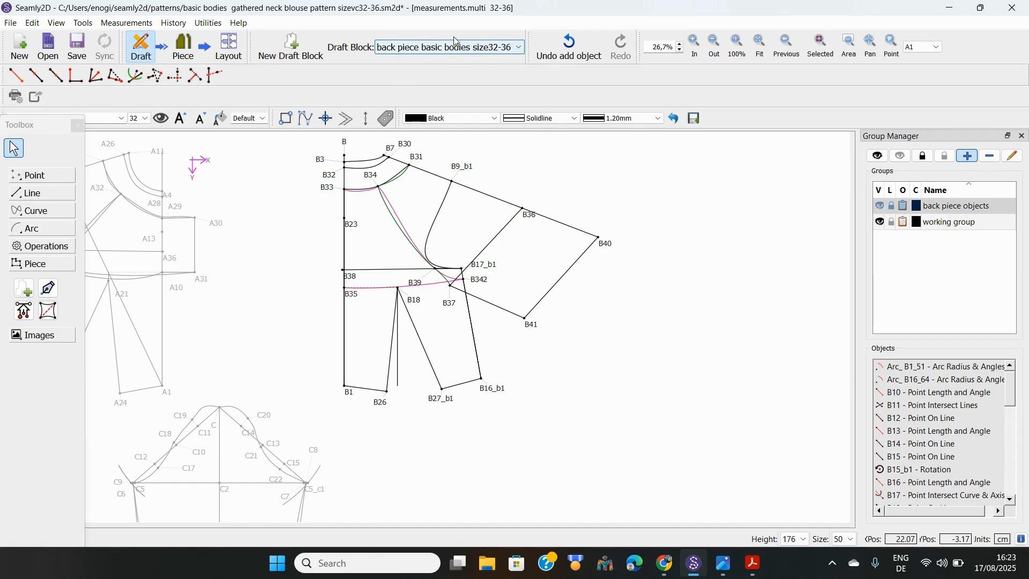
Switch to the Front pattern piece multisize draft block and zoom to view its front bodice
click(521, 53)
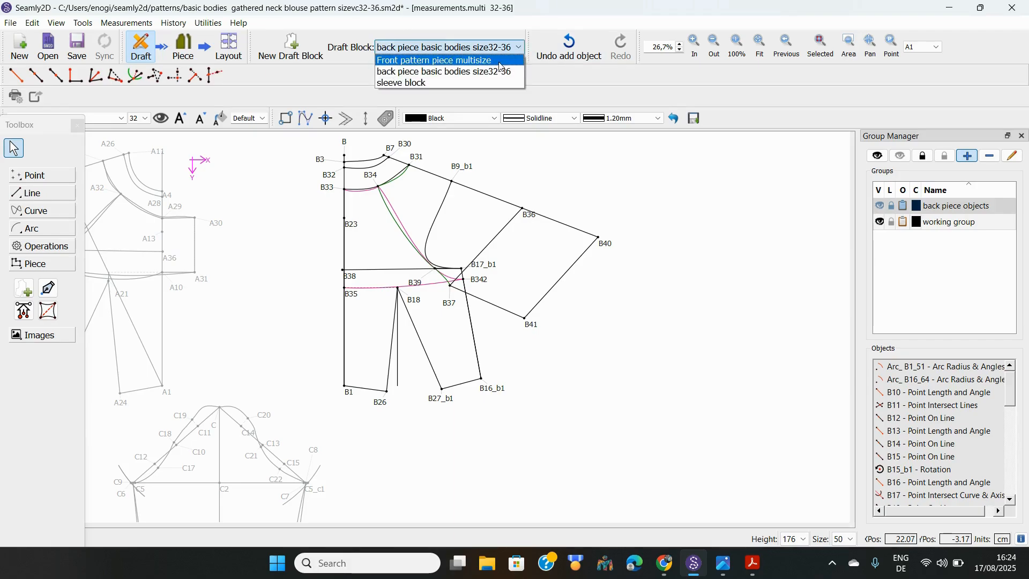
click(497, 62)
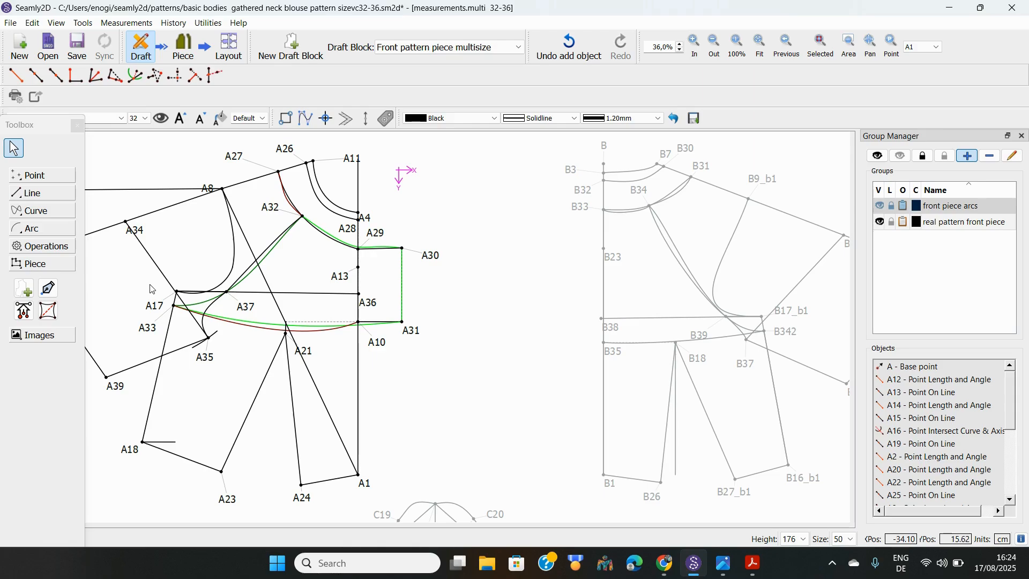
scroll(152, 292, down, 5)
scroll(151, 292, up, 3)
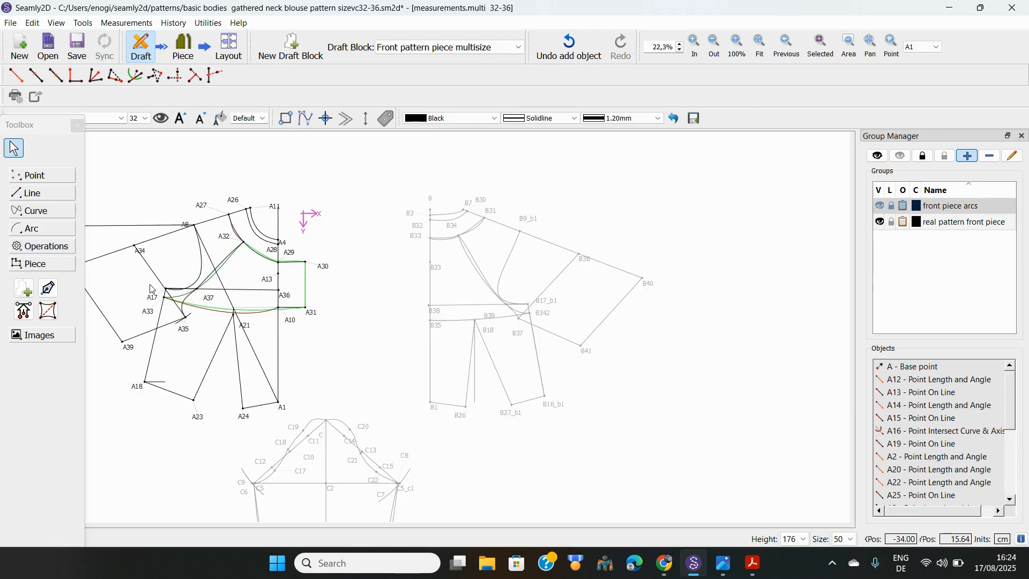
scroll(151, 290, up, 1)
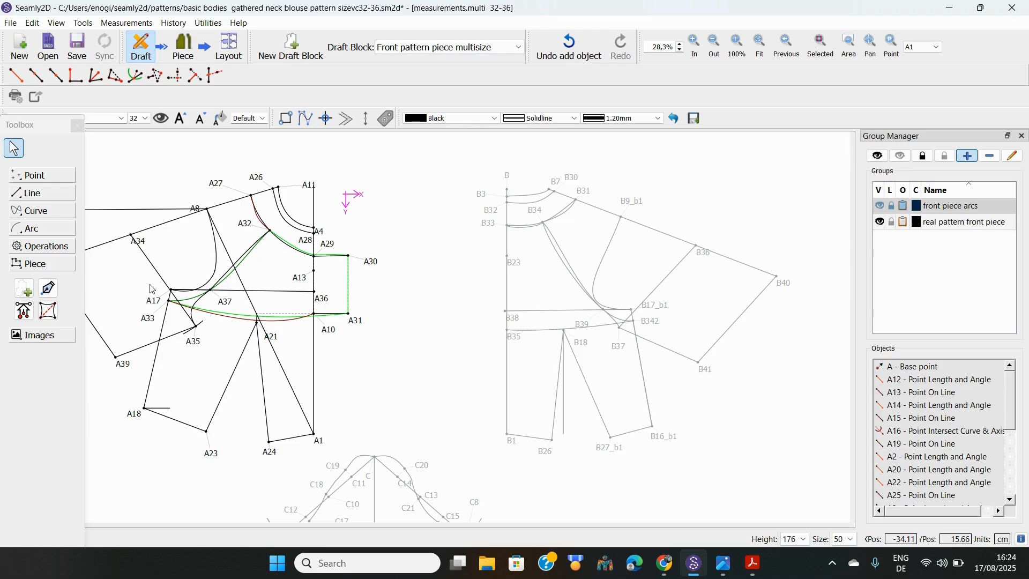
scroll(151, 290, down, 1)
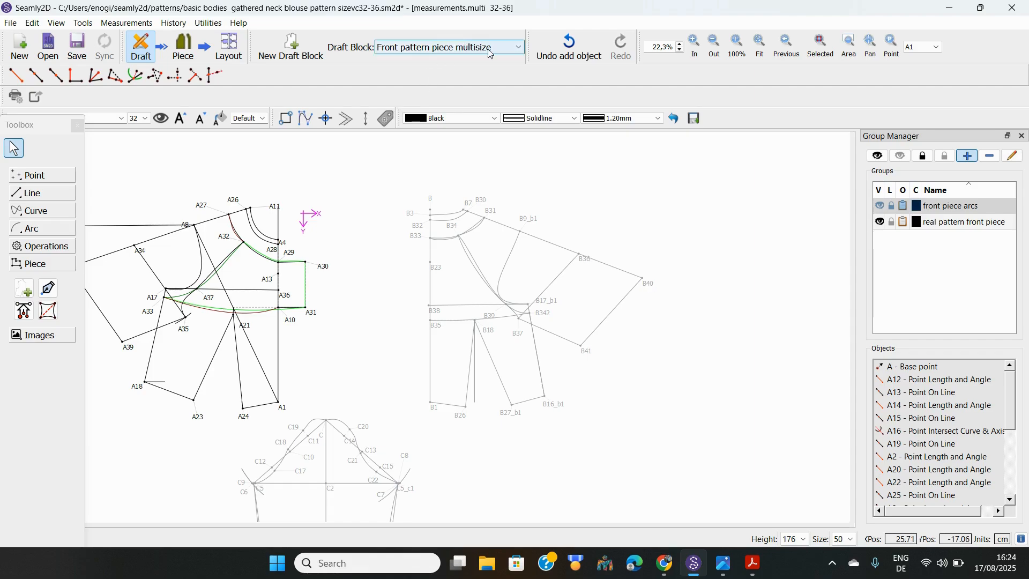
click(518, 52)
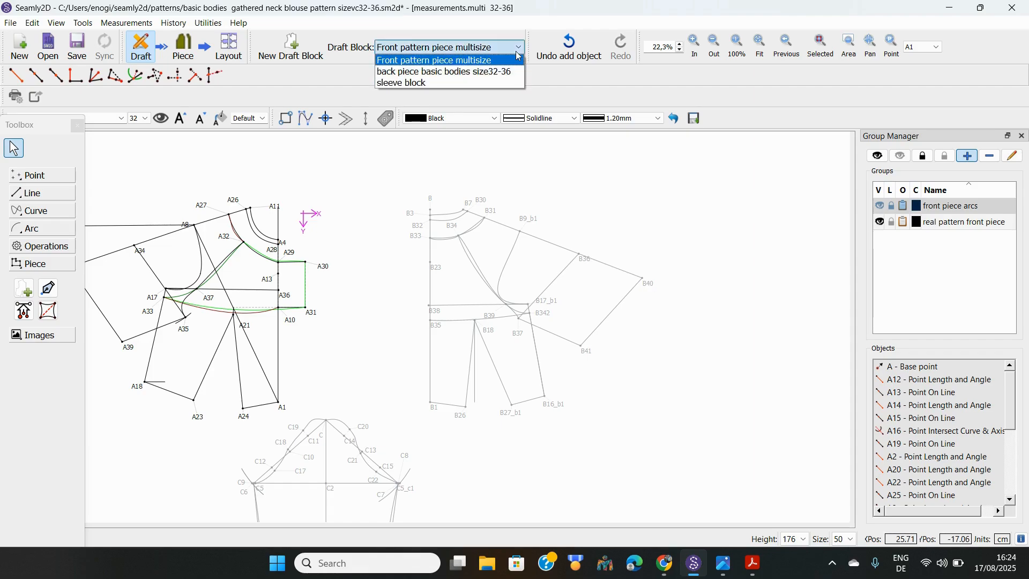
Return to the 'back piece basic bodies size32-36' block and inspect its points and lines
click(494, 78)
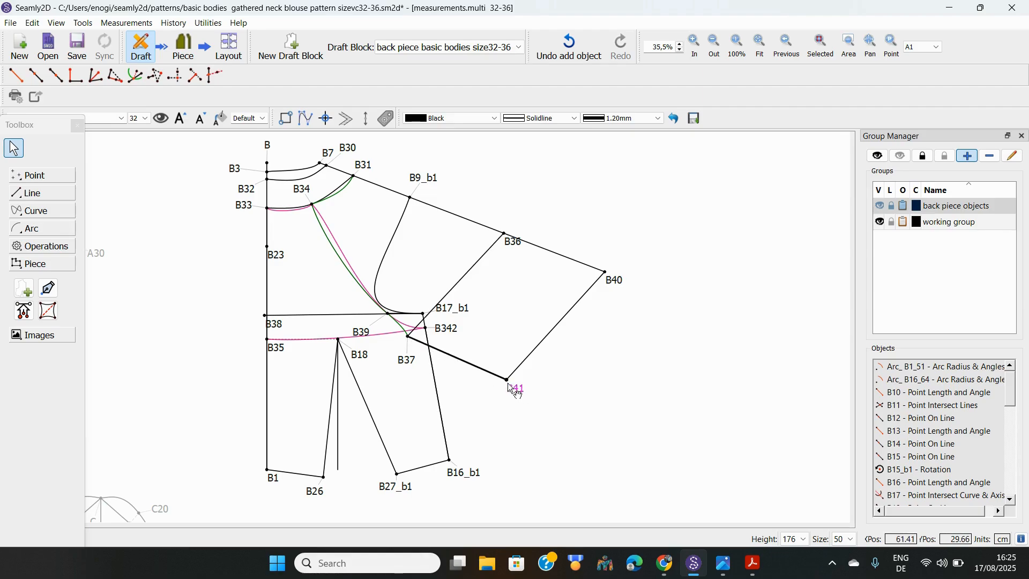
mouse_move(508, 384)
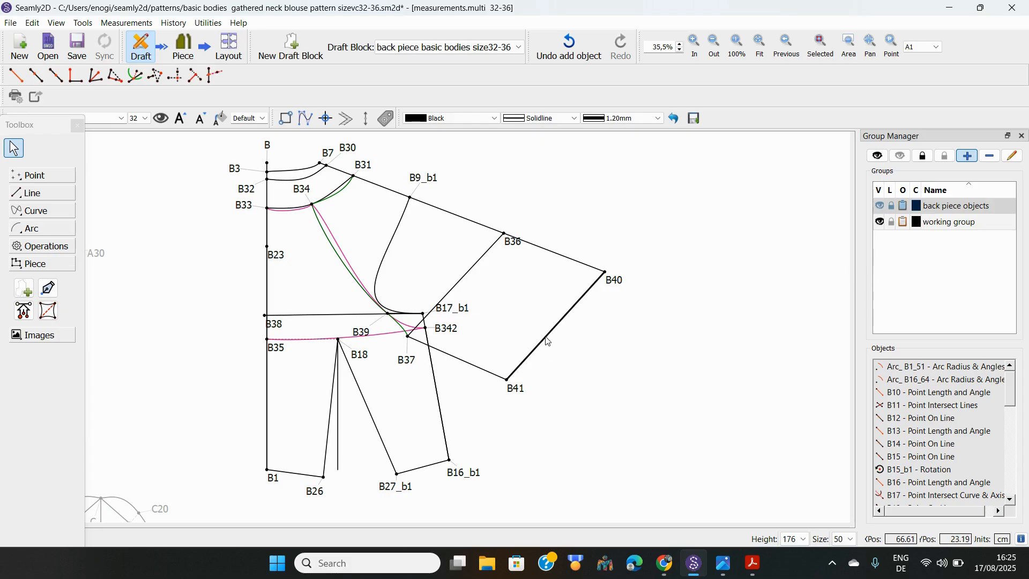
mouse_move(548, 341)
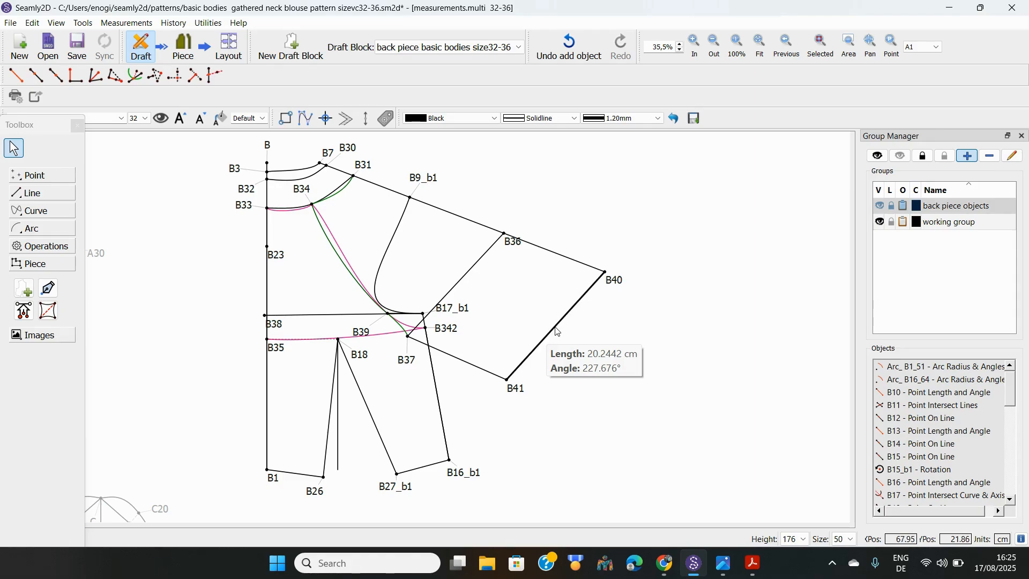
Change the B40–B41 line colour to Dark Green through its Properties
click(557, 333)
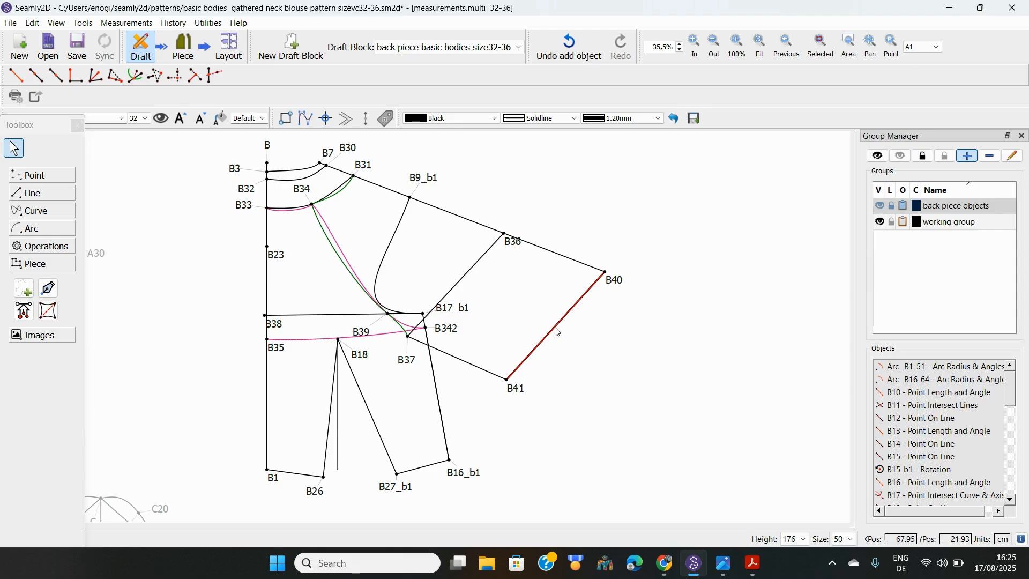
right_click(556, 330)
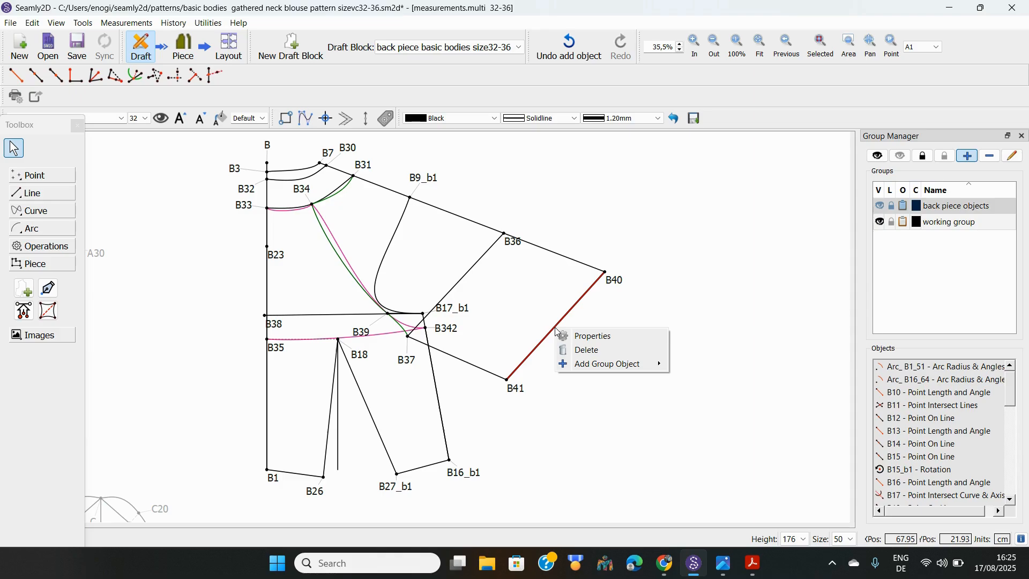
click(595, 337)
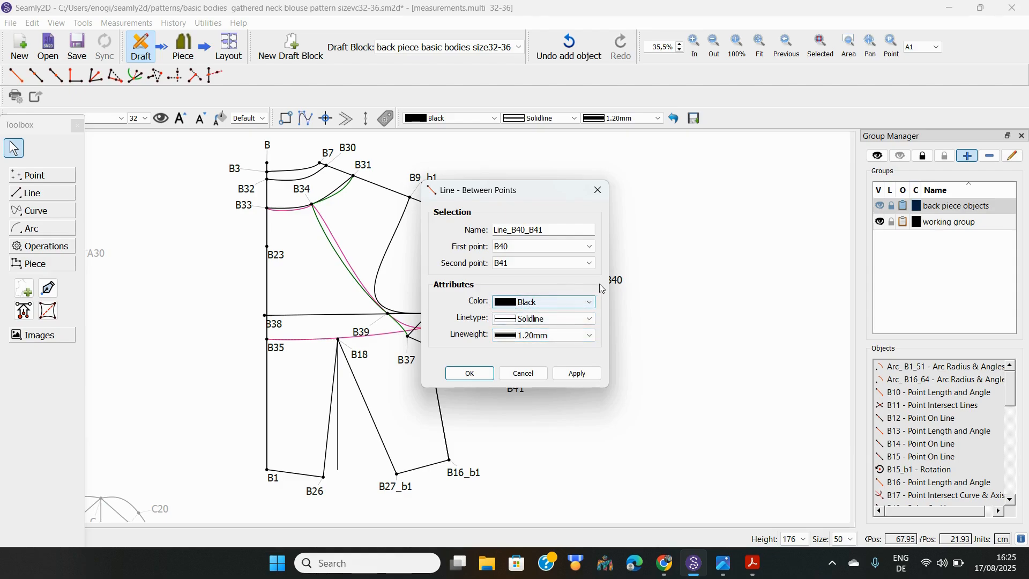
click(586, 301)
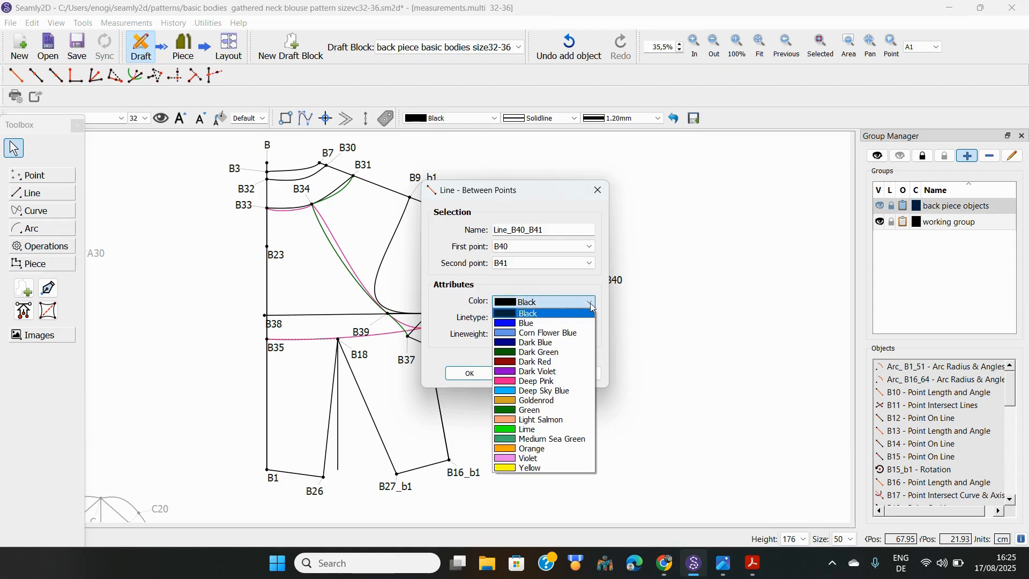
click(536, 352)
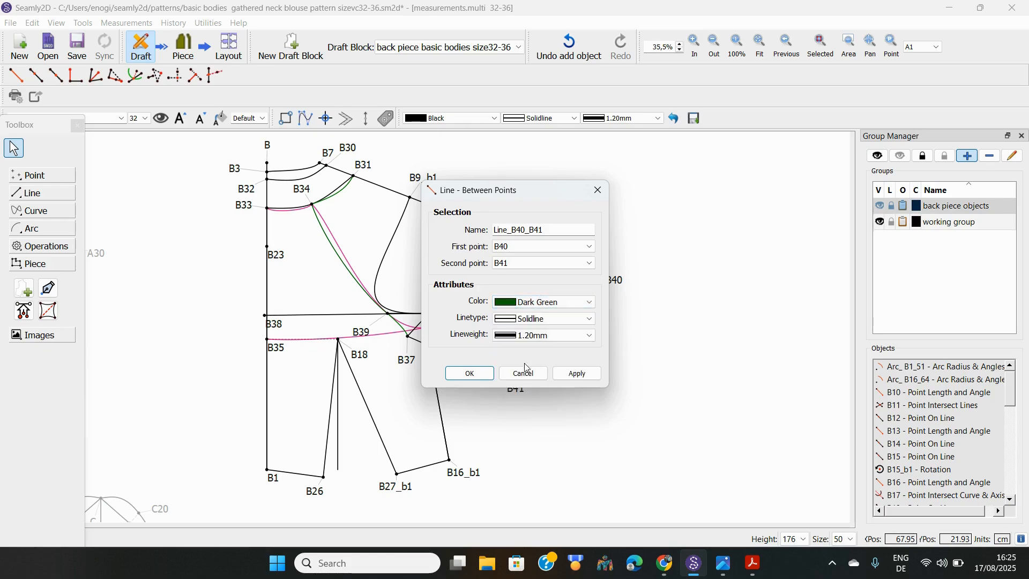
click(470, 374)
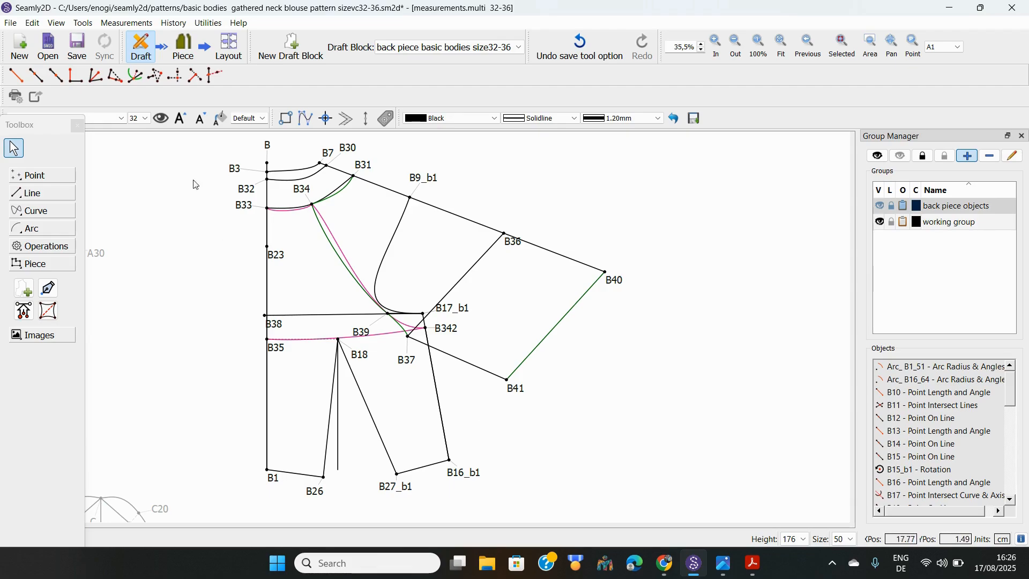
In Piece mode, move PatternPiece_3 down and right, then return to Draft mode
click(184, 47)
drag(214, 210, 262, 224)
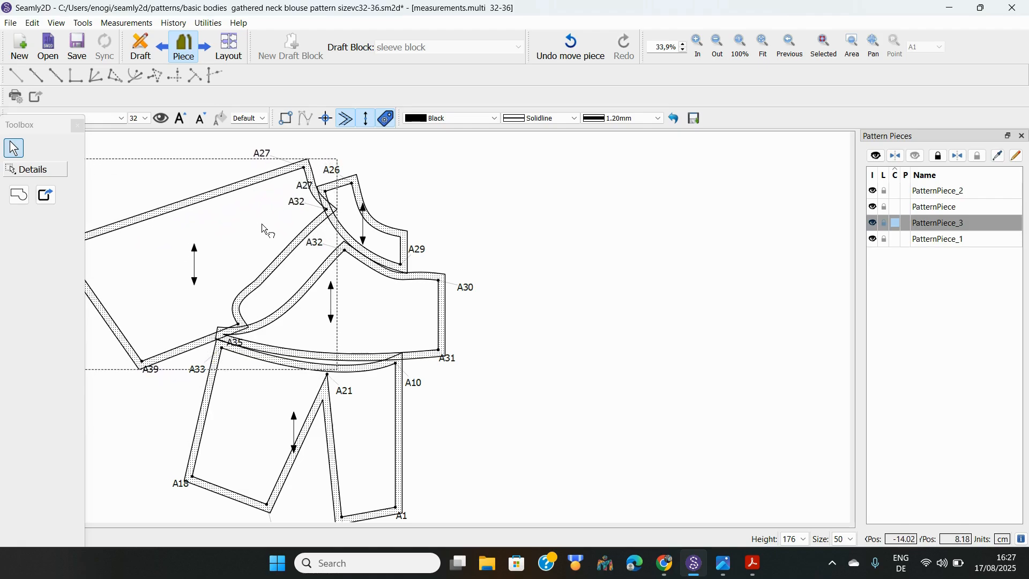
click(141, 48)
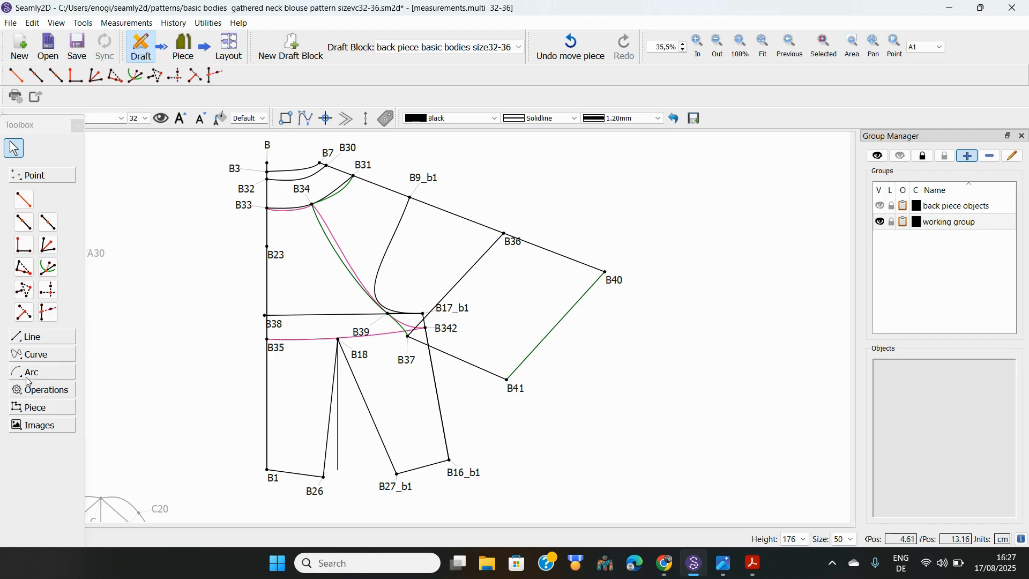
Create PatternPiece_4 from B33, the B32–B7 curve, B31 and the B31–B33 curve
click(35, 411)
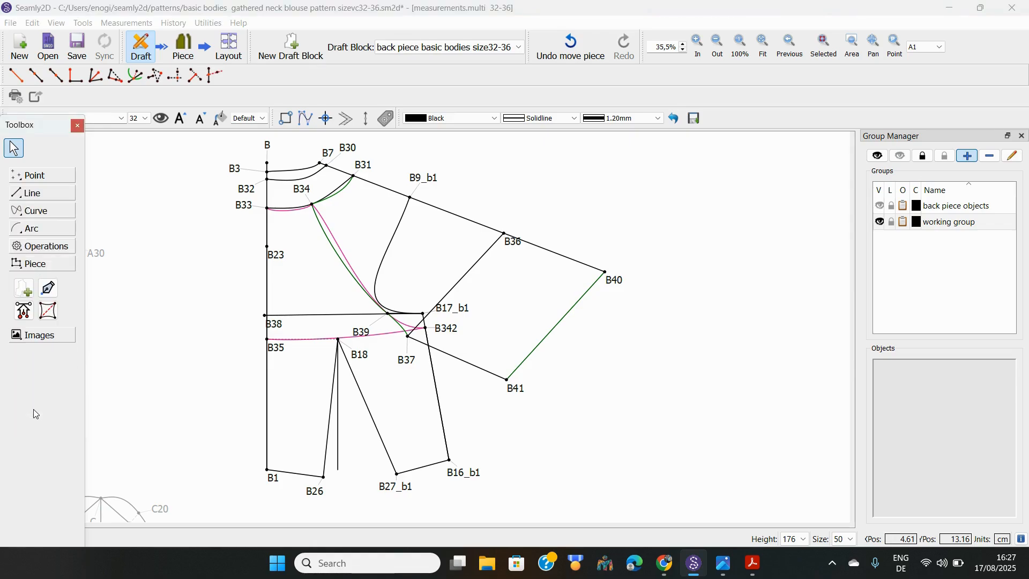
click(27, 289)
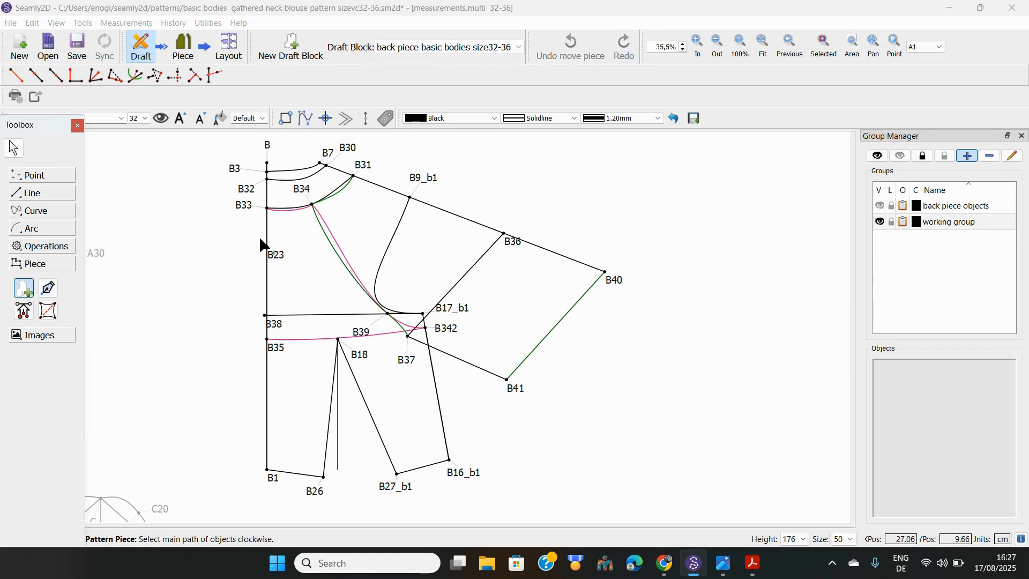
click(249, 210)
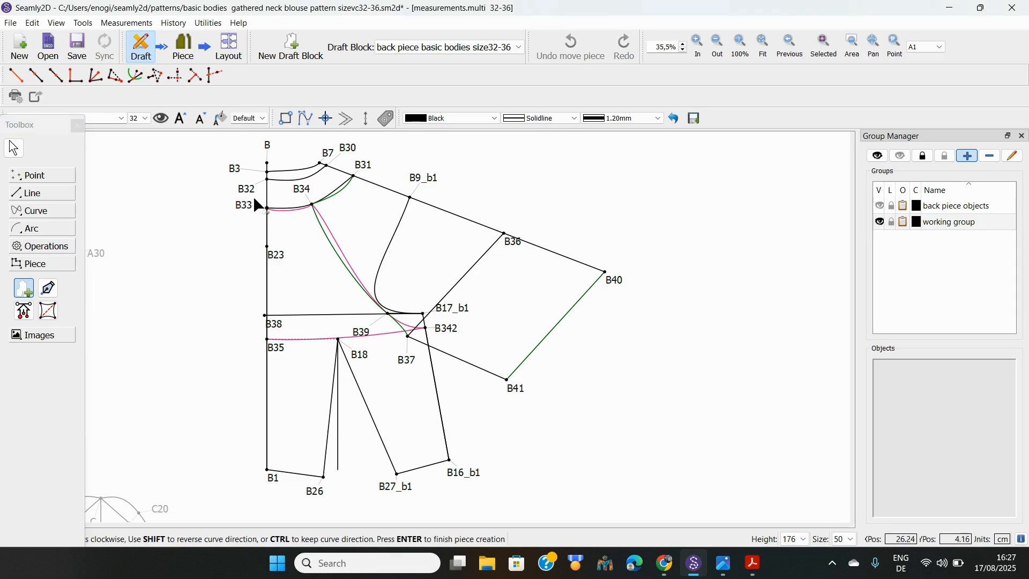
click(303, 182)
click(354, 175)
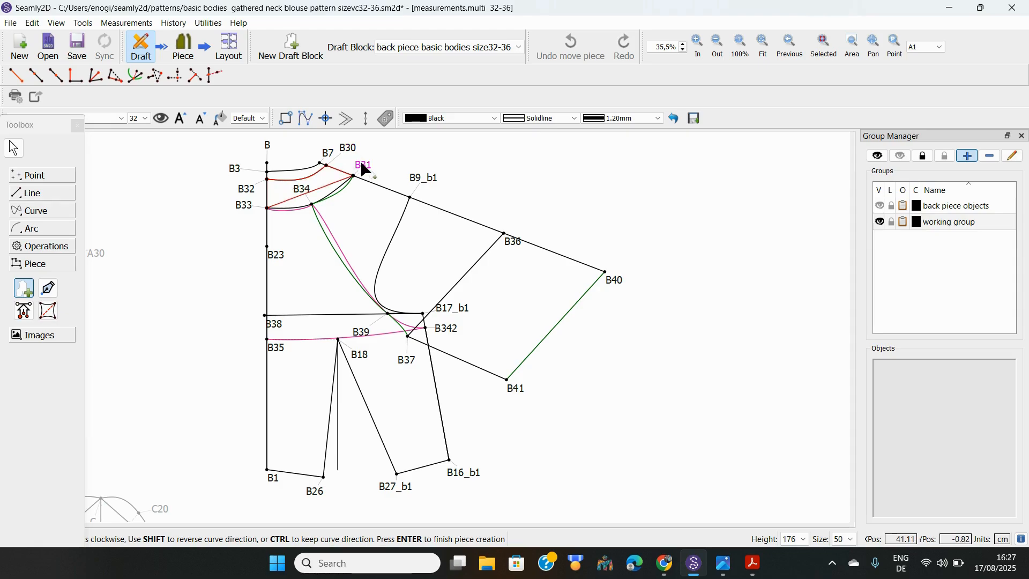
click(339, 195)
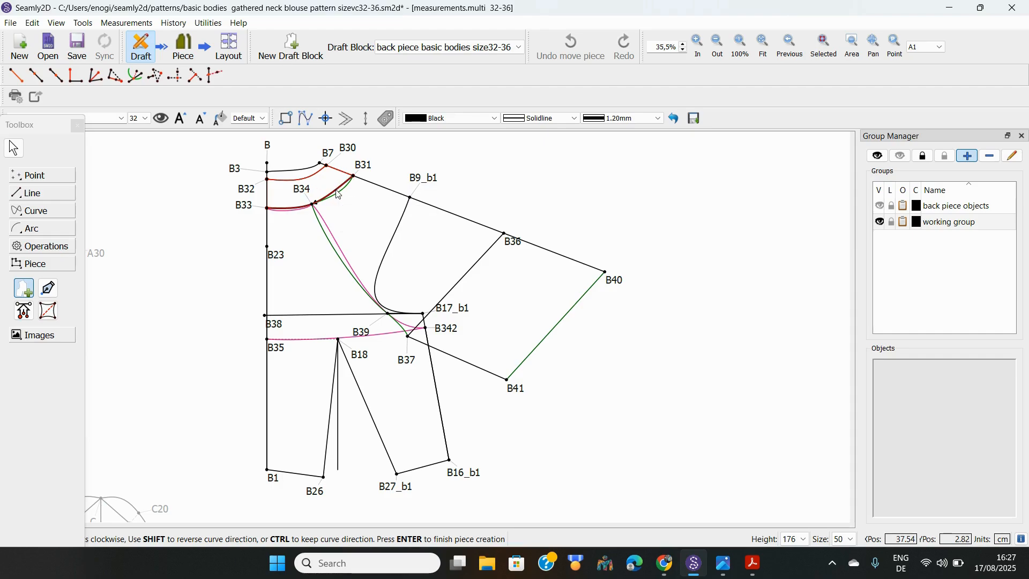
key(Return)
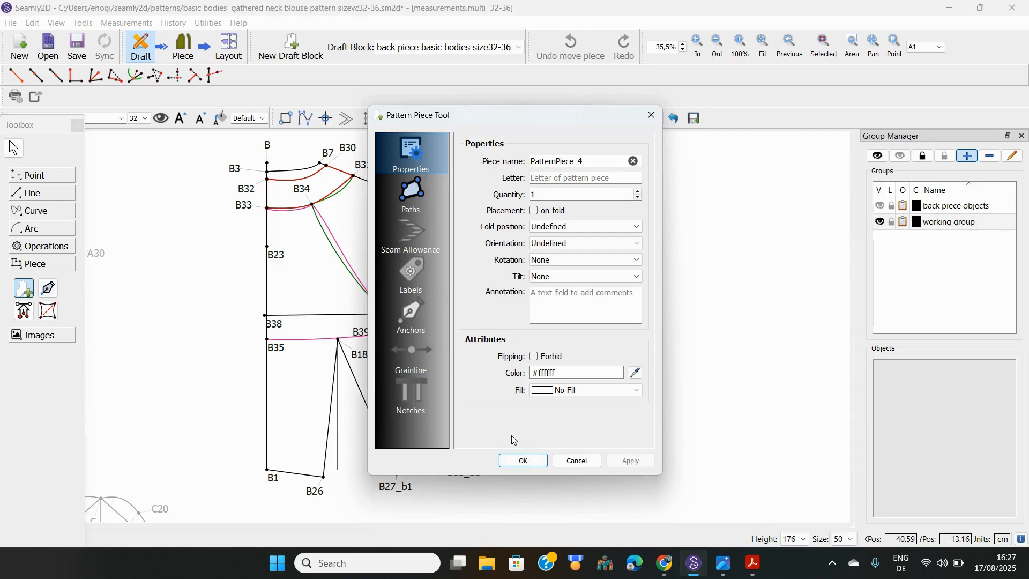
click(529, 464)
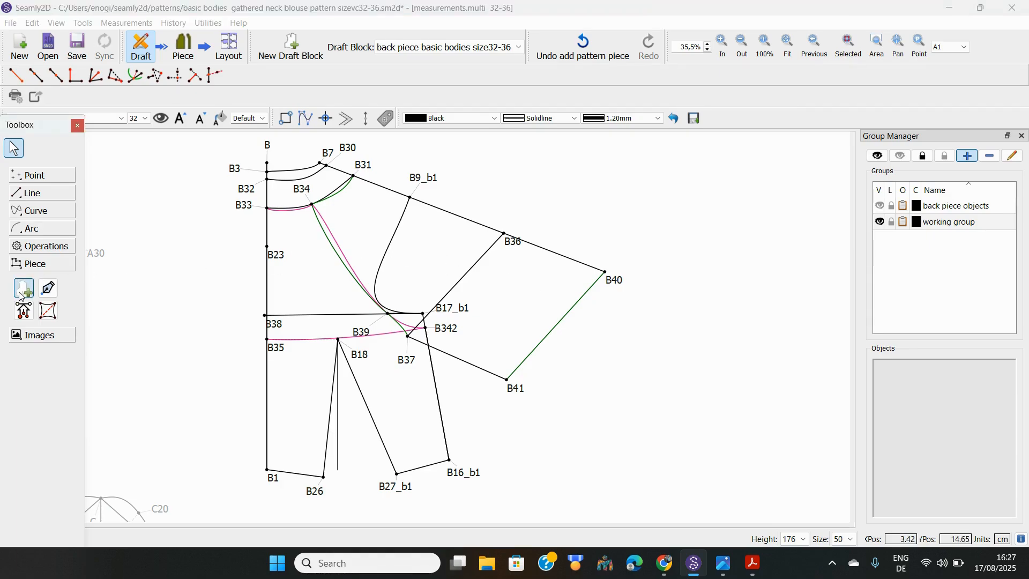
Create PatternPiece_5 tracing B34, the curve to B31, B40, B41, B37 and the curve back to B34
click(24, 288)
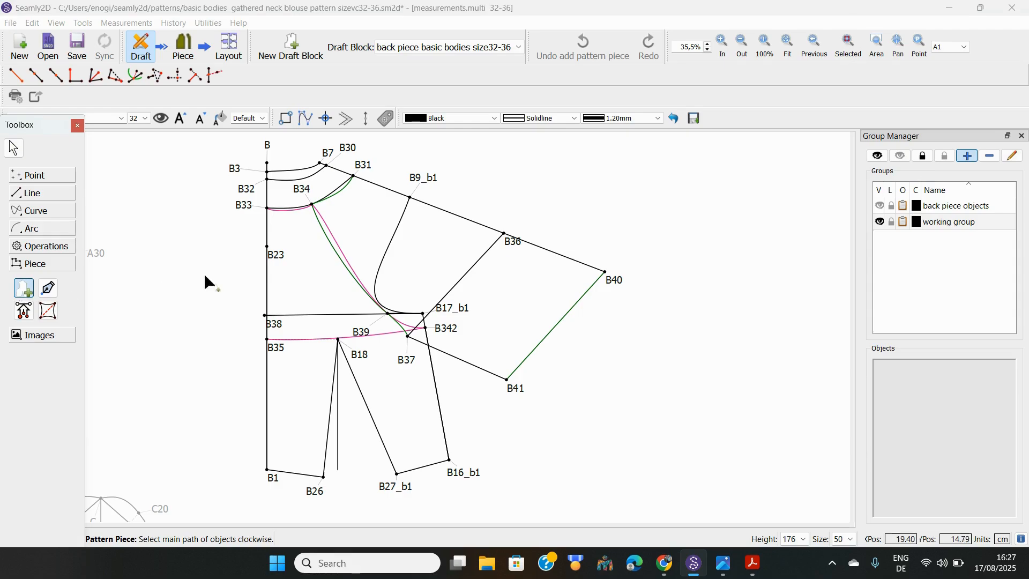
click(305, 188)
click(305, 189)
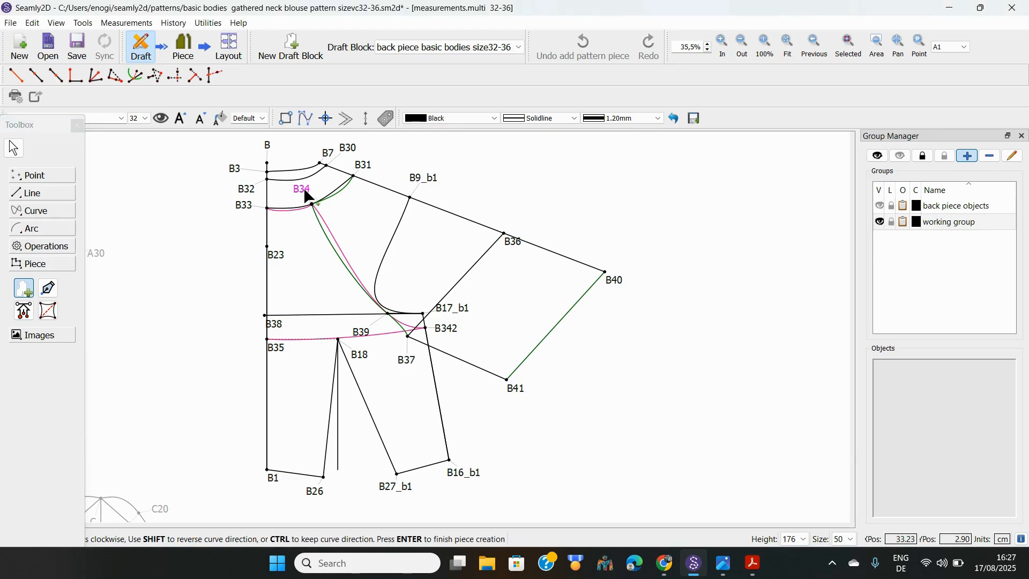
click(338, 194)
click(618, 280)
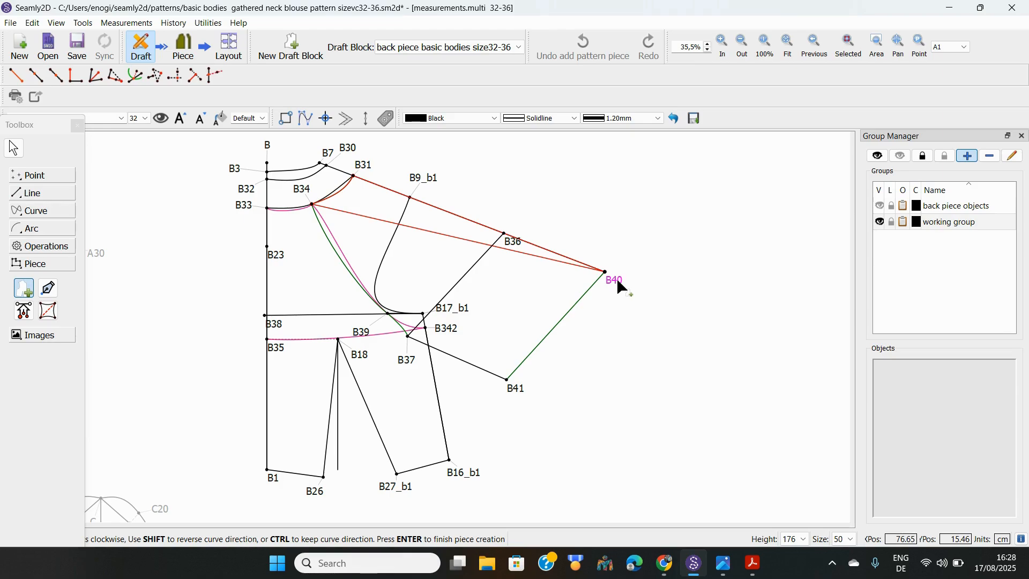
click(521, 390)
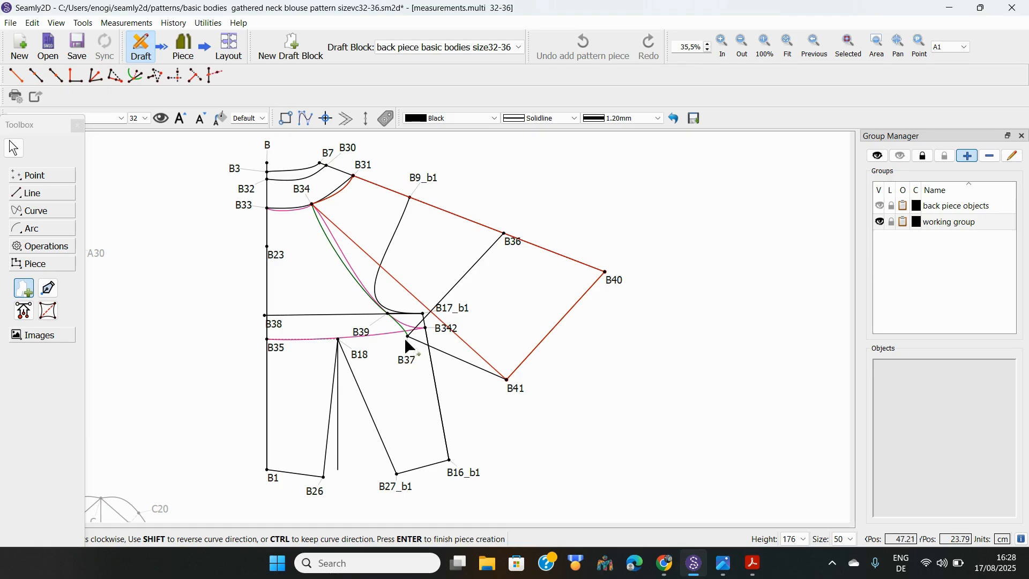
click(406, 357)
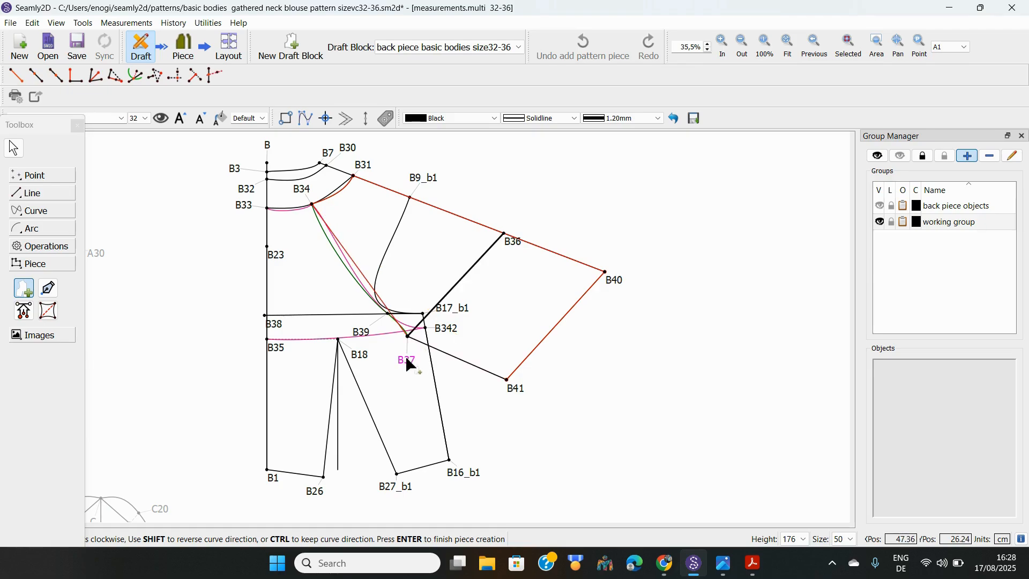
click(401, 328)
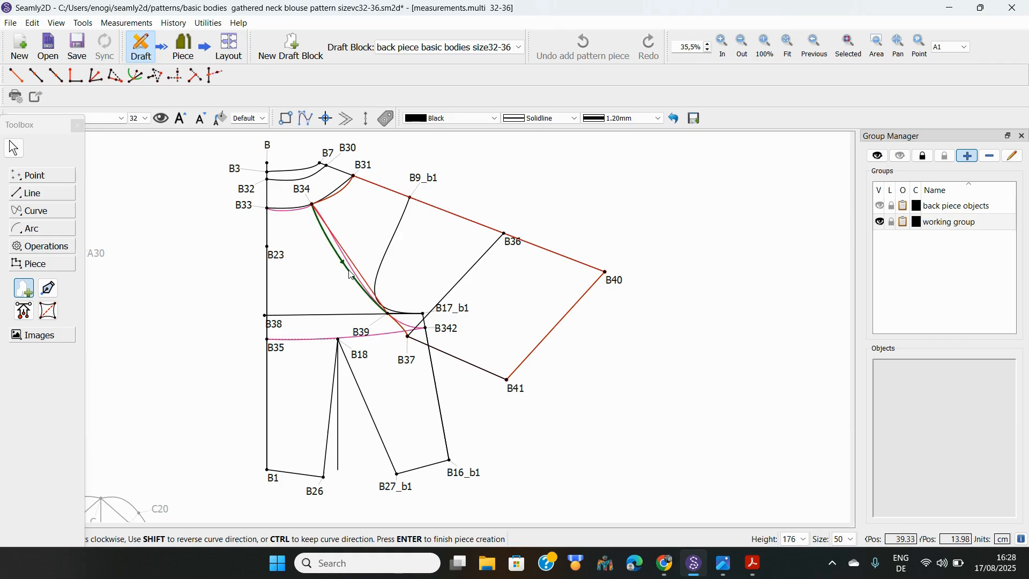
click(351, 274)
key(Return)
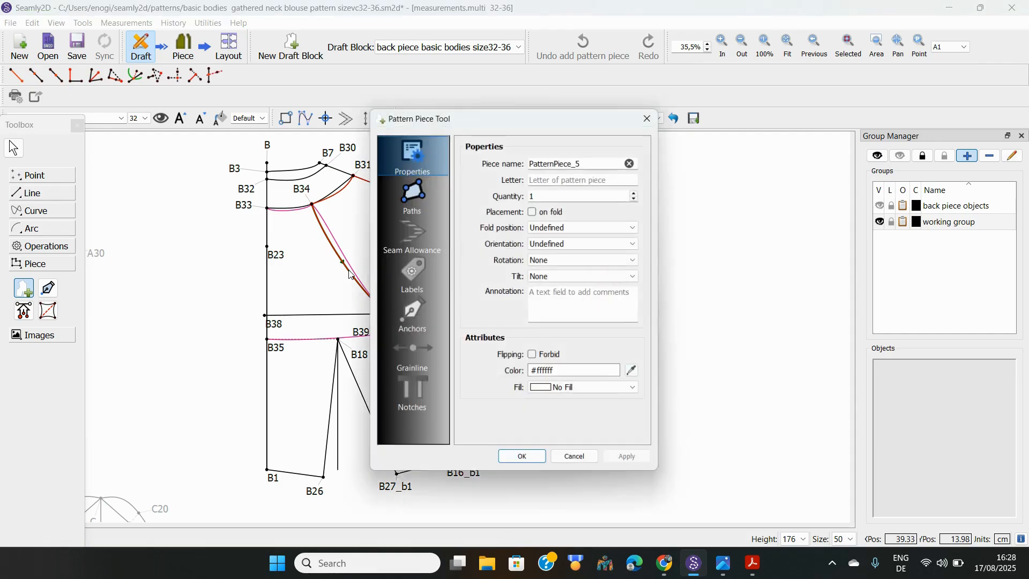
click(525, 460)
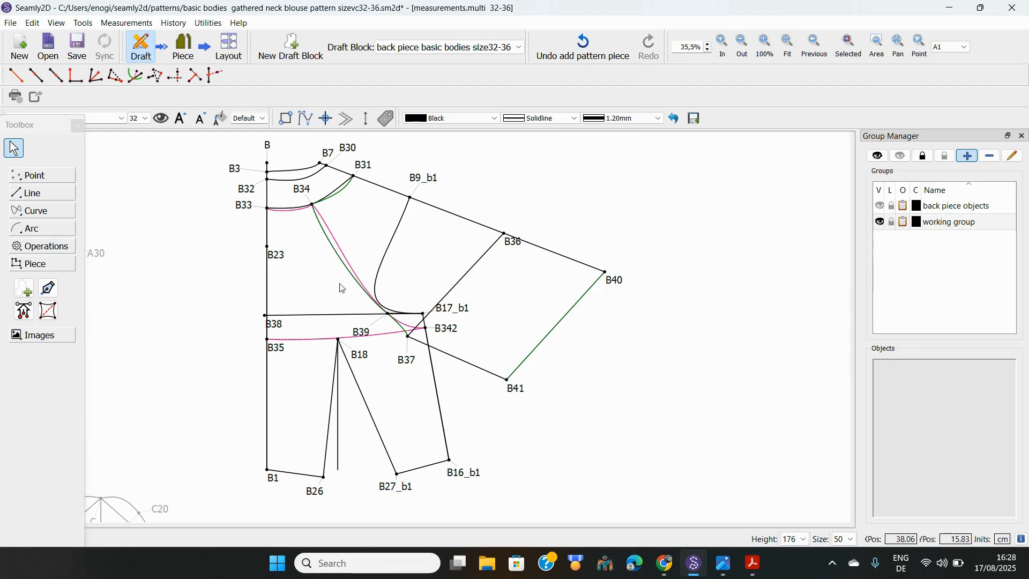
Create PatternPiece_6 from B33, the B33–B34 and B34–B342 curves, B342 and the B35–B342 curve
click(19, 295)
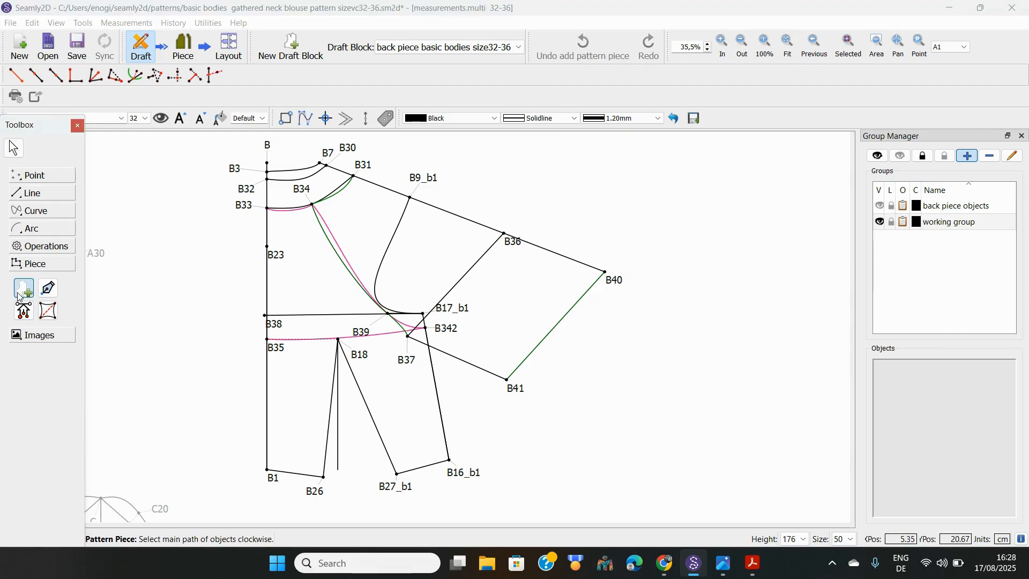
click(245, 206)
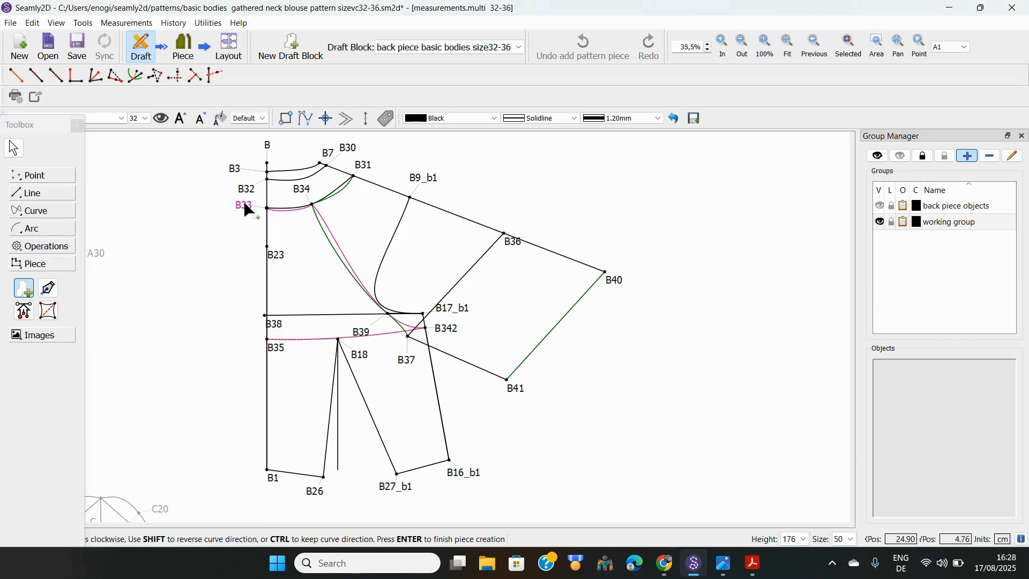
click(284, 211)
click(331, 236)
mouse_move(445, 329)
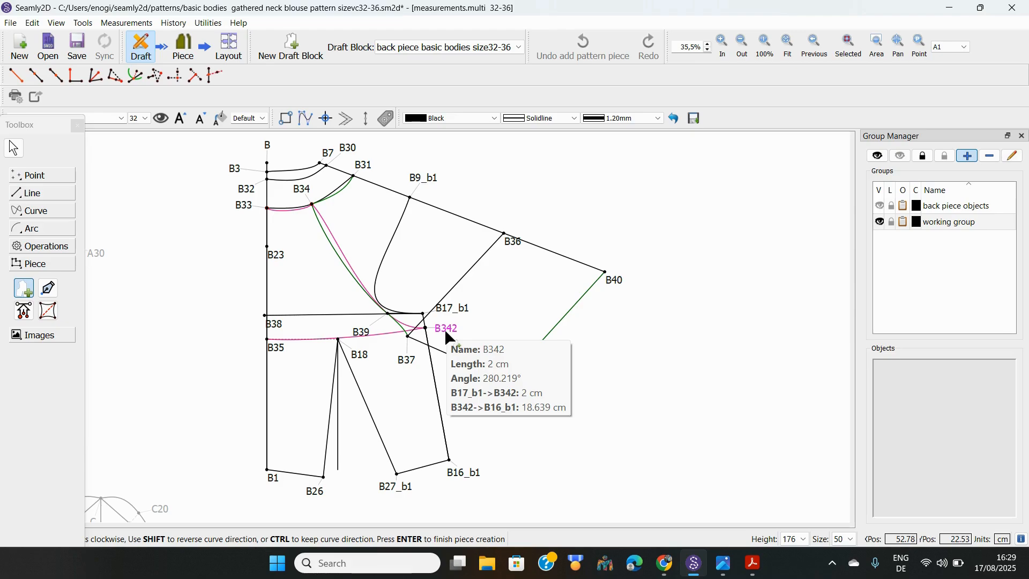
click(445, 330)
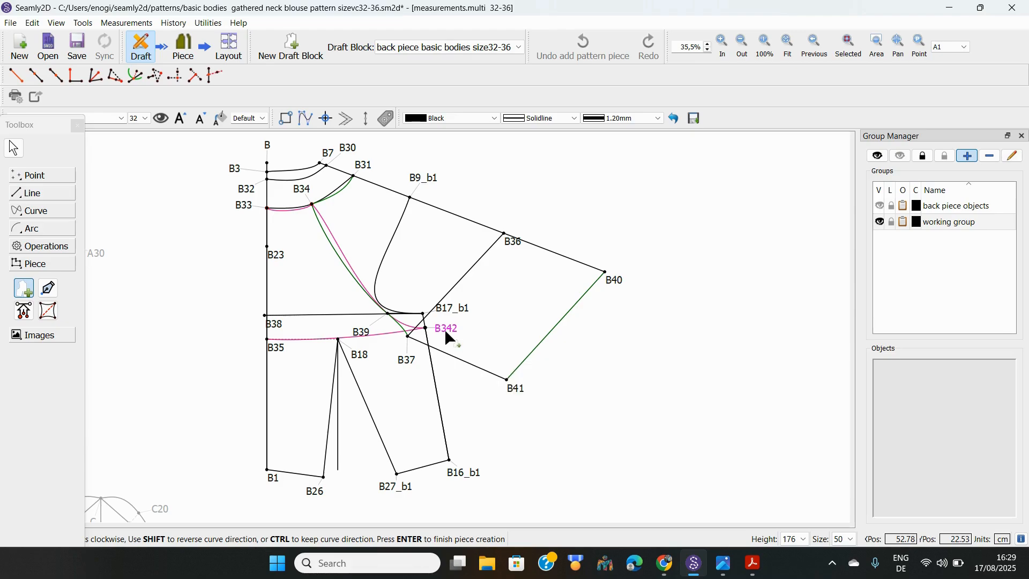
click(384, 337)
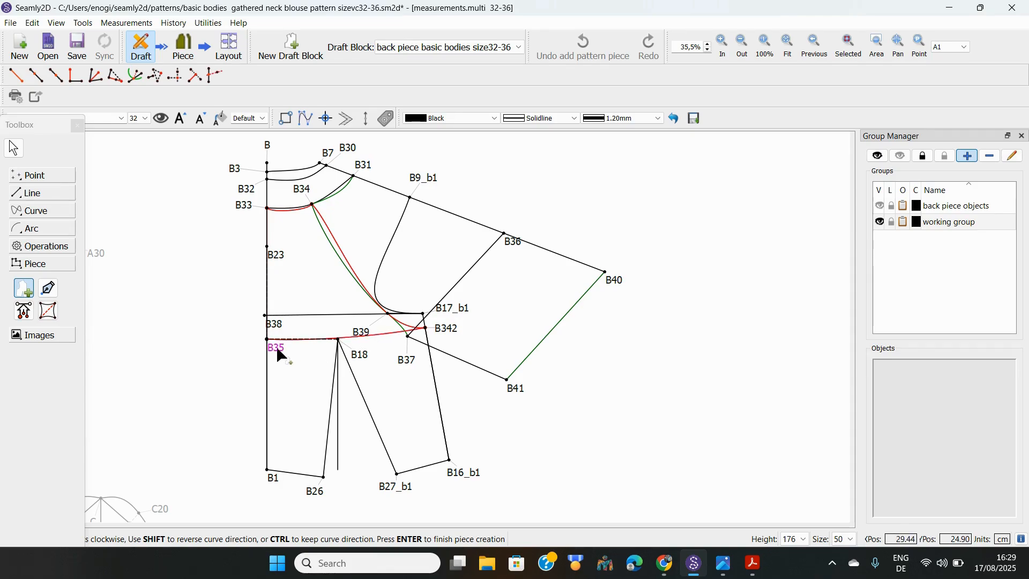
key(Return)
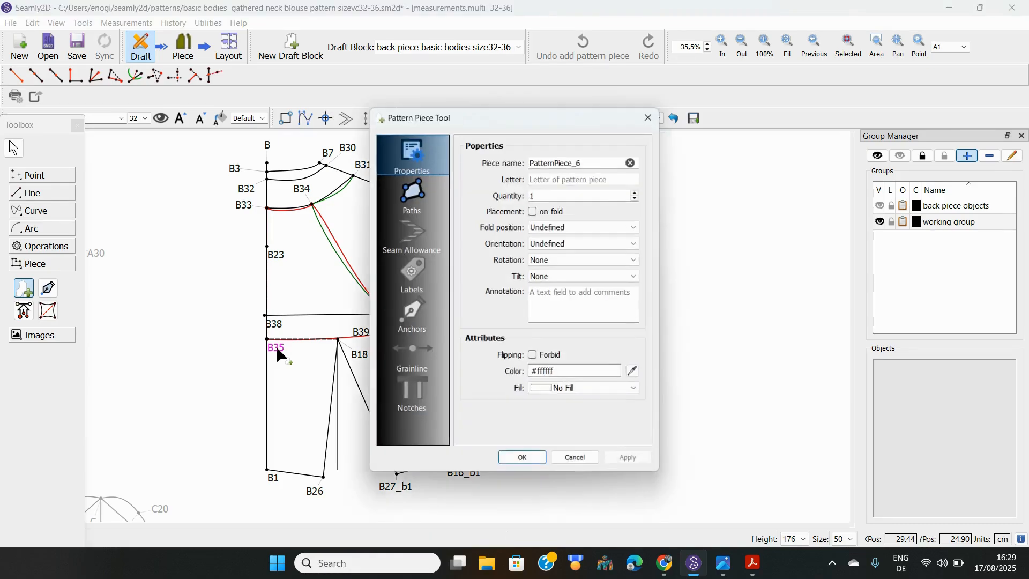
click(526, 461)
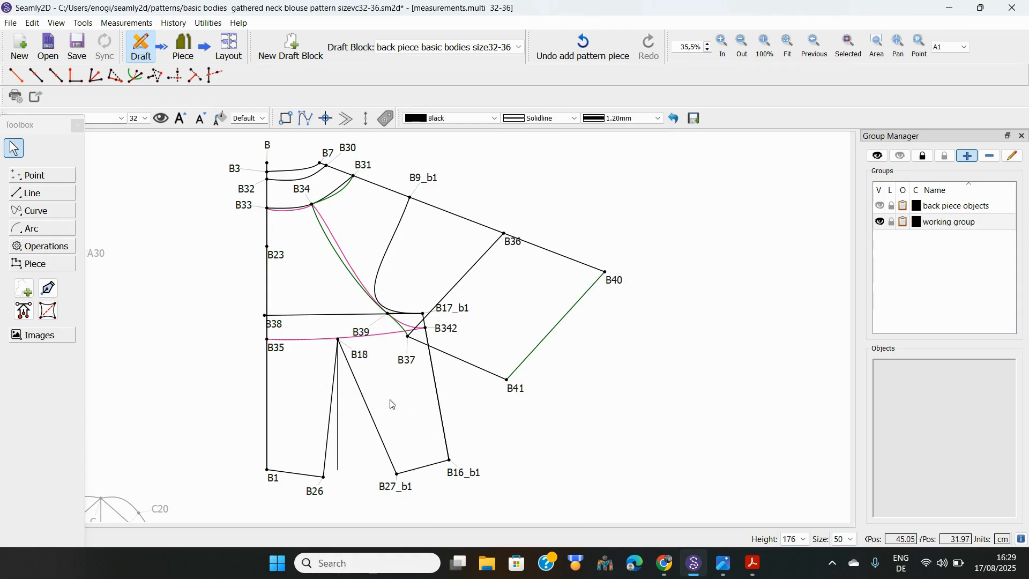
Create PatternPiece_7 through B342, B16_b1, B27_b1, B18, B26, B1, B35 and the B35–B342 curve
click(22, 290)
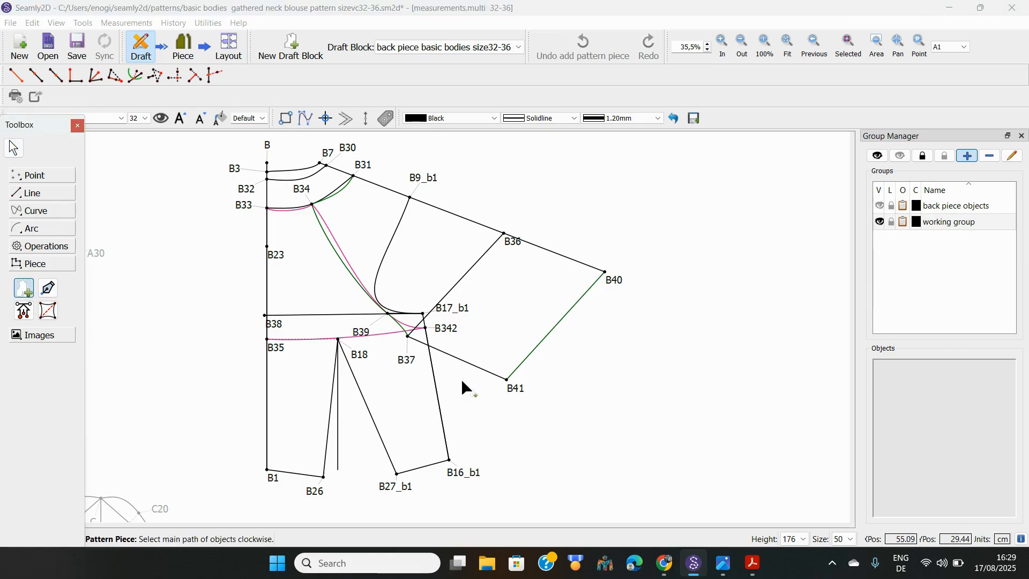
click(447, 330)
click(476, 472)
click(400, 487)
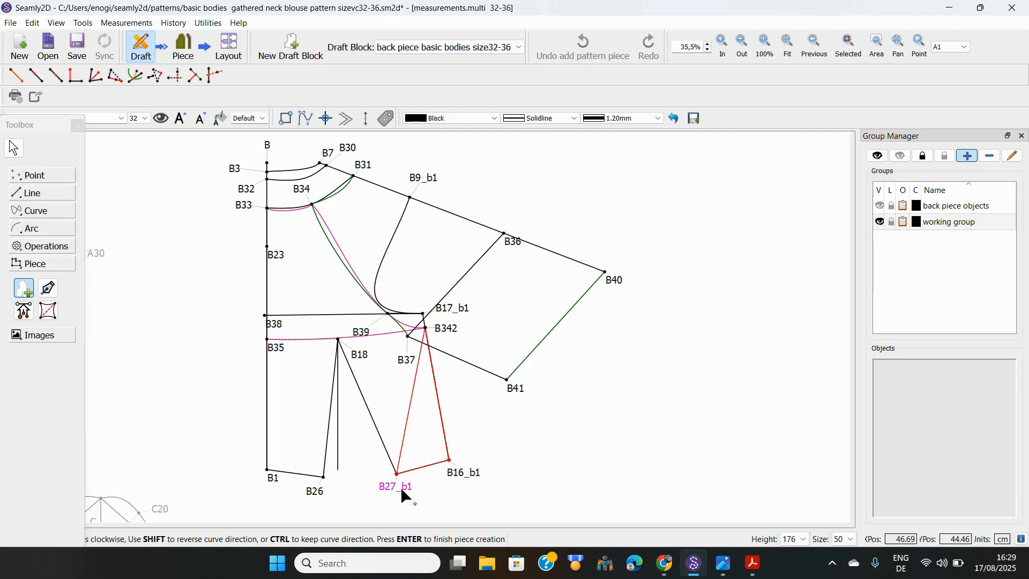
click(358, 356)
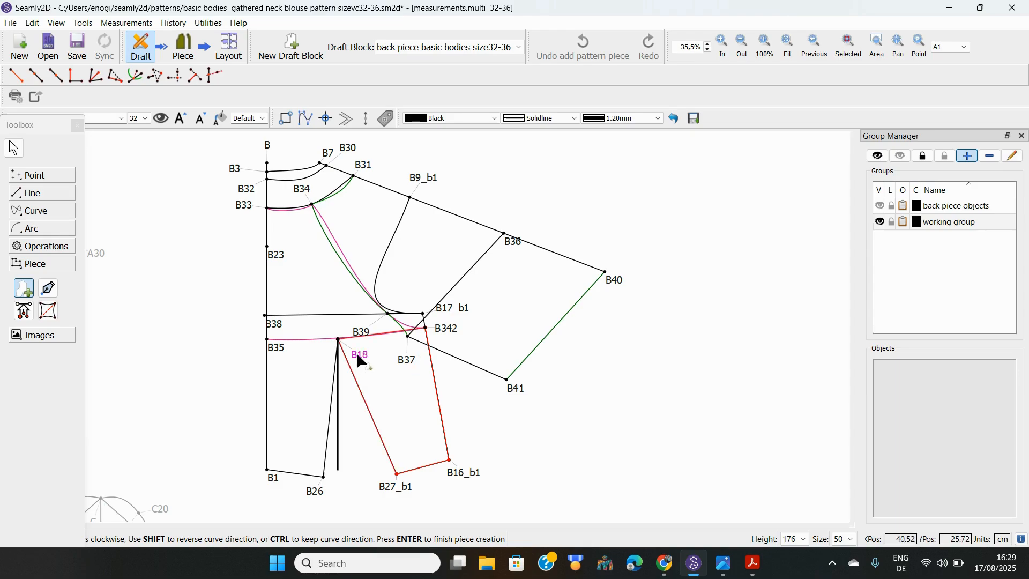
click(313, 488)
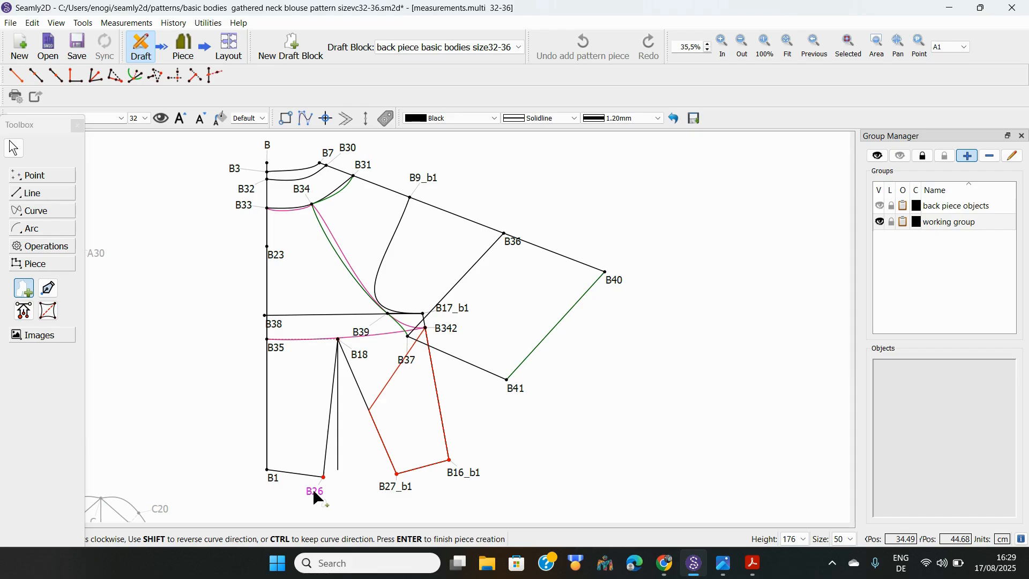
click(272, 477)
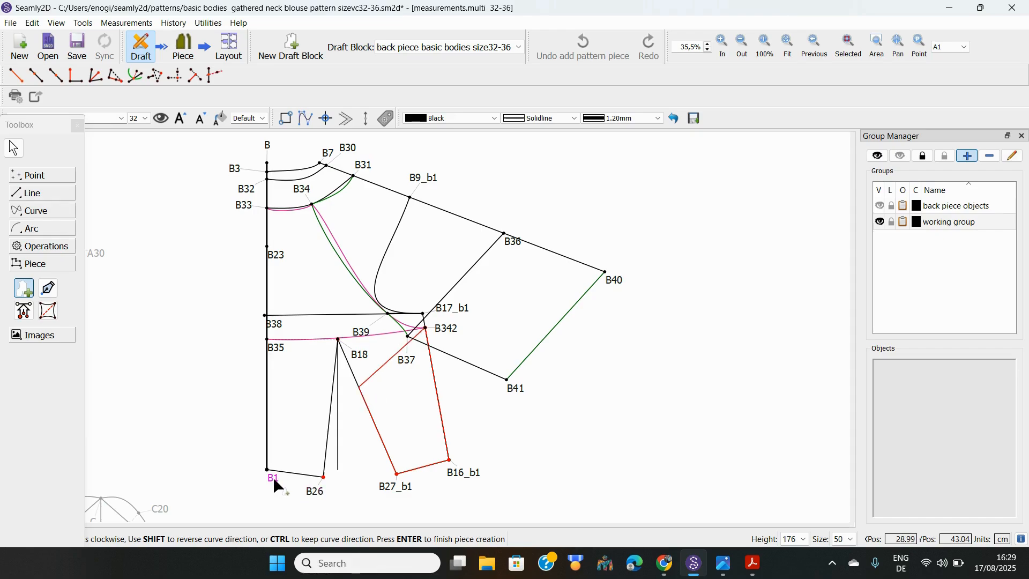
click(275, 348)
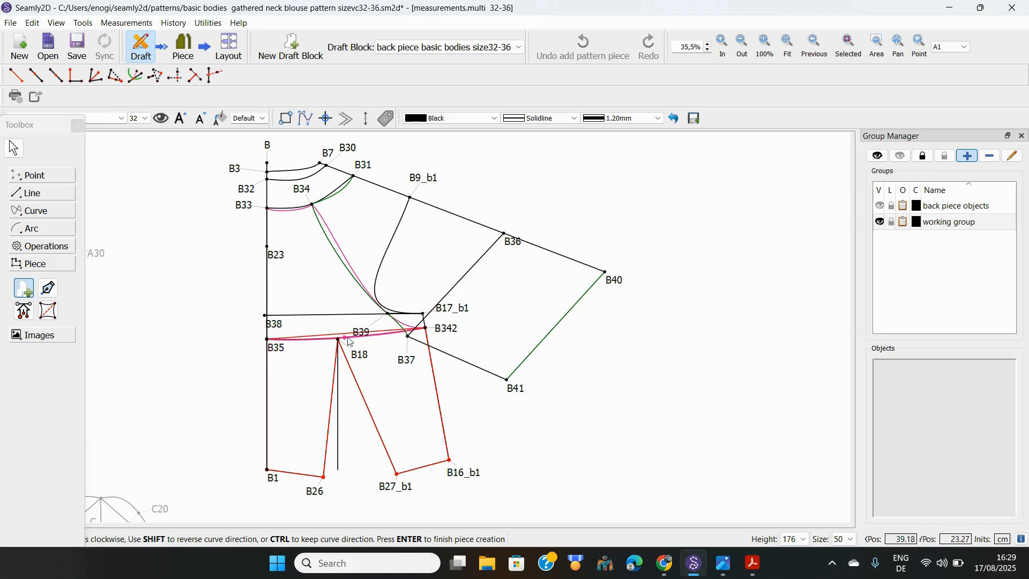
click(347, 341)
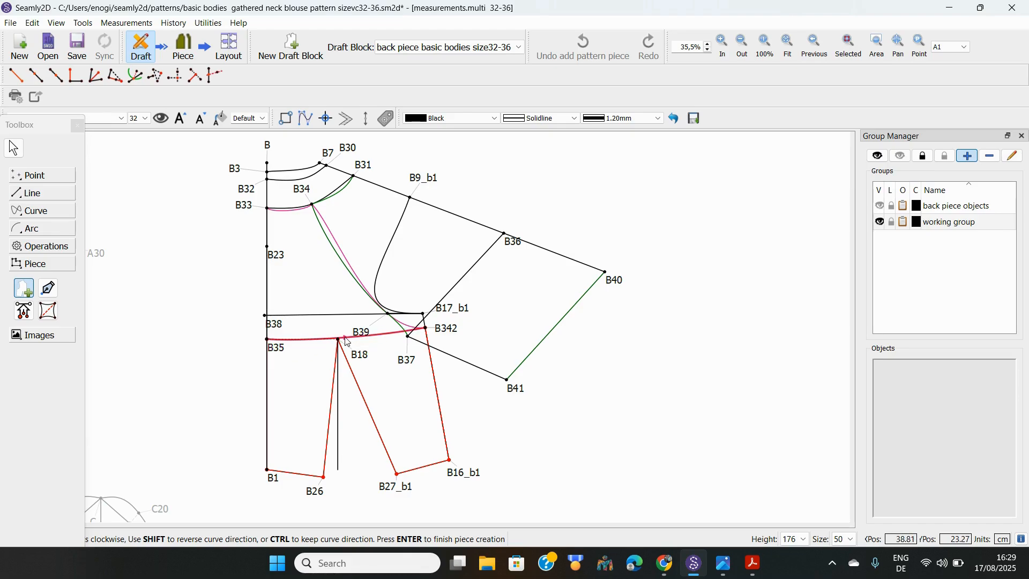
key(Return)
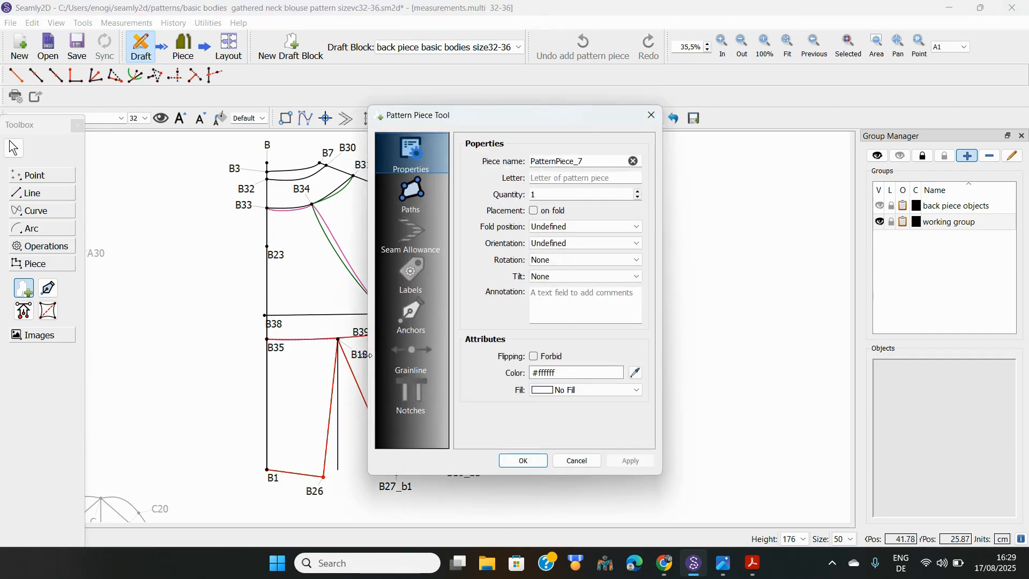
click(522, 461)
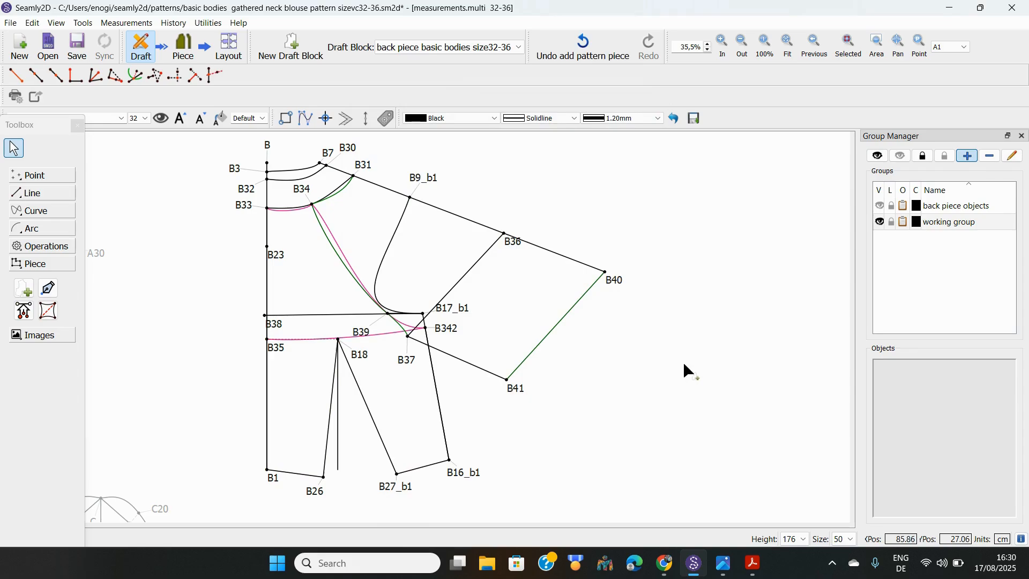
Switch to Piece mode, shift the sleeve piece right and dismiss the Chrome notification
click(189, 48)
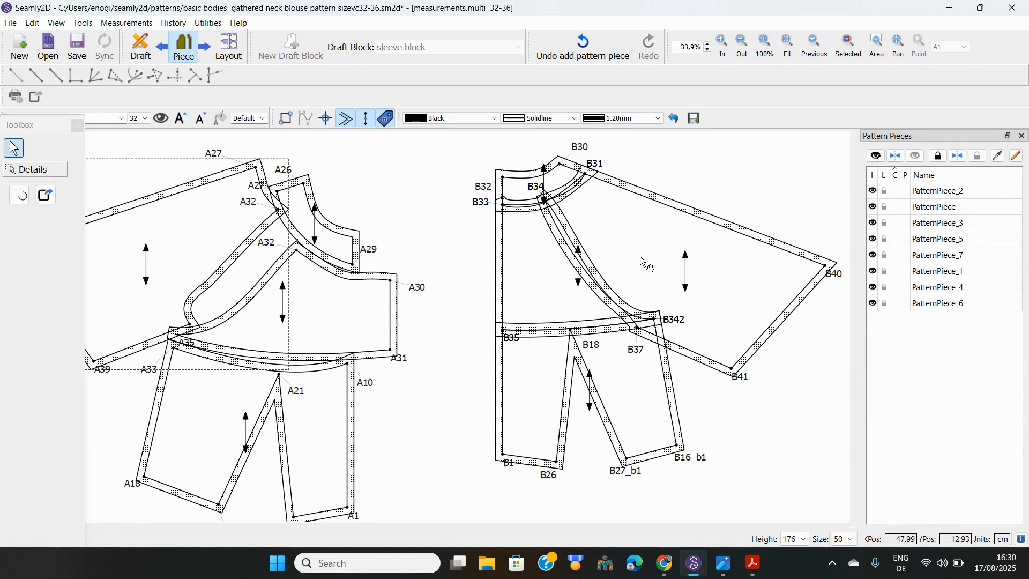
drag(641, 259, 654, 252)
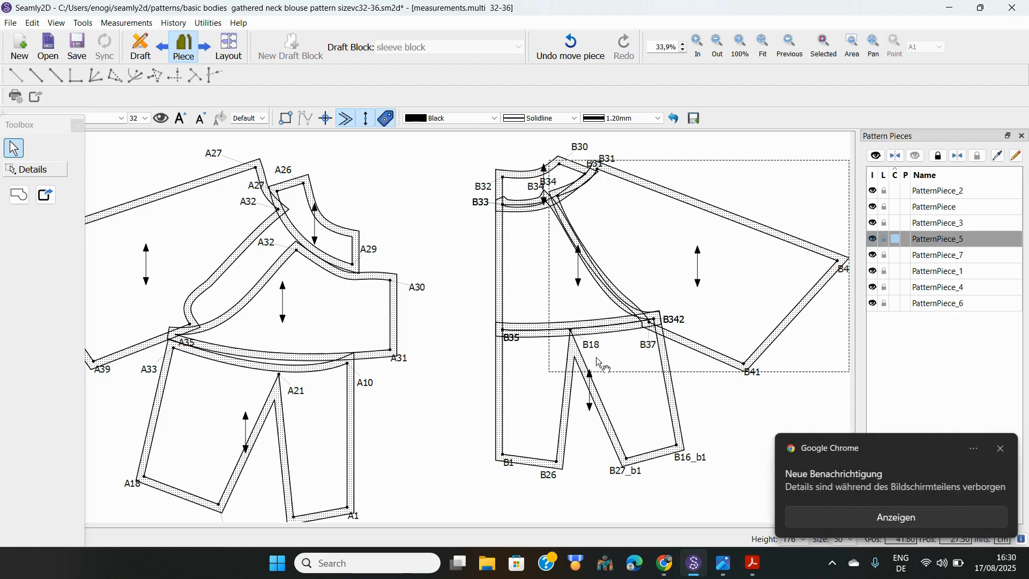
click(1008, 449)
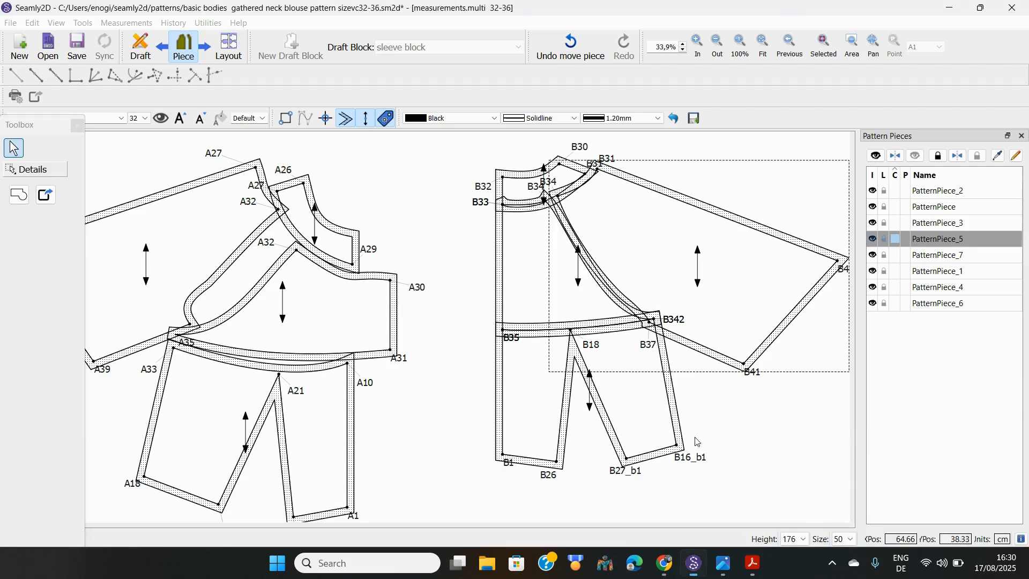
Move the lower bodice down, upper bodice left-down and neckline piece up-left, then bring up the Canva design
drag(535, 413, 533, 439)
mouse_move(526, 303)
mouse_down()
mouse_move(507, 314)
mouse_move(522, 317)
mouse_up()
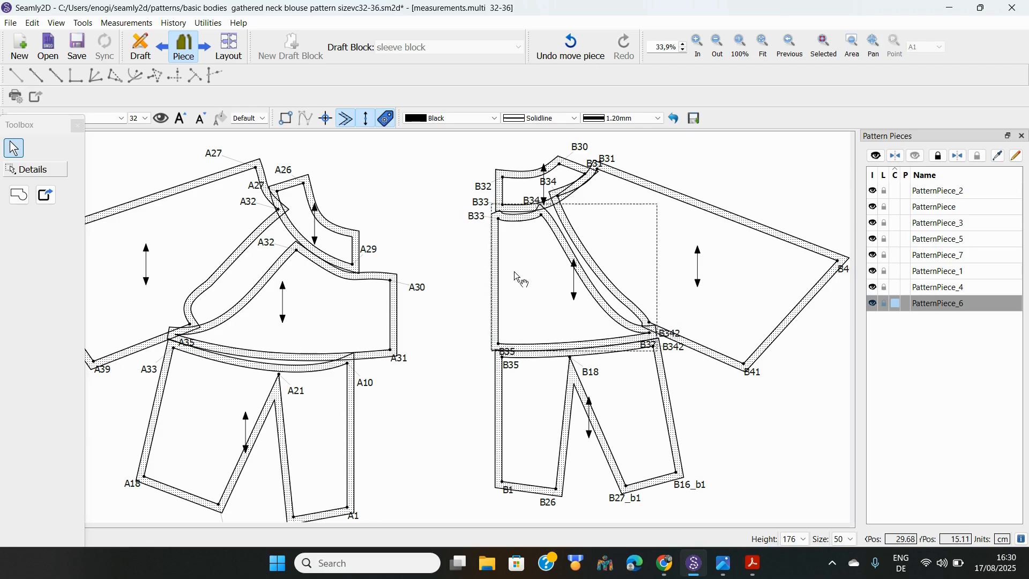
drag(519, 189, 504, 185)
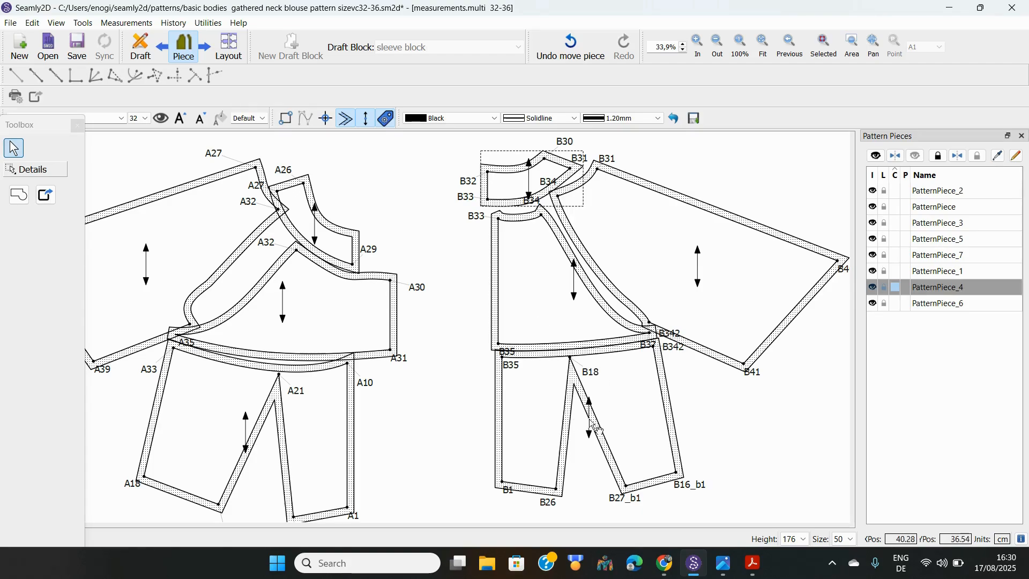
click(665, 563)
Scroll the Canva design to the page 4 thumbnail, then return to Seamly2D
scroll(961, 200, down, 4)
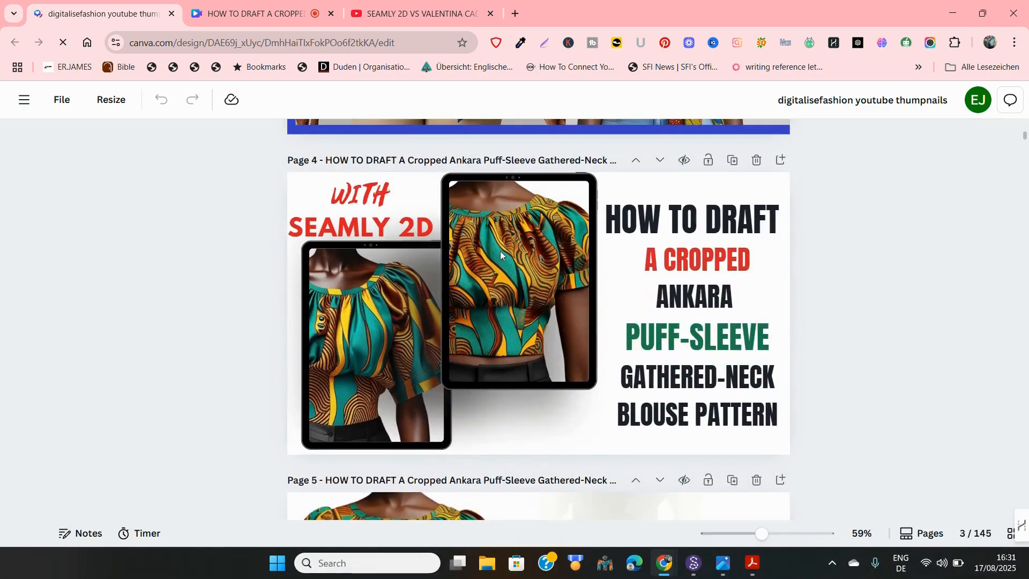
scroll(501, 256, down, 1)
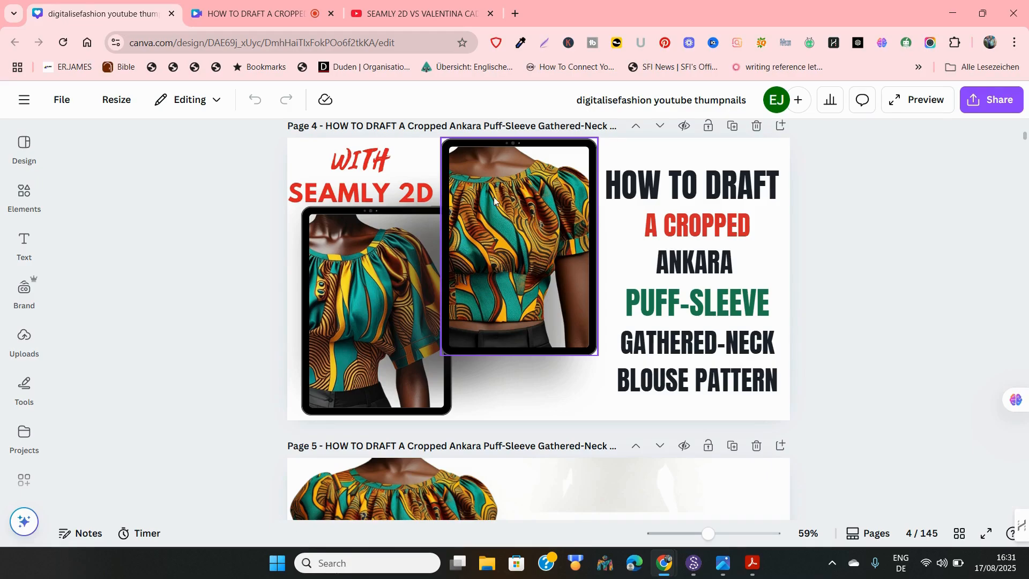
click(695, 563)
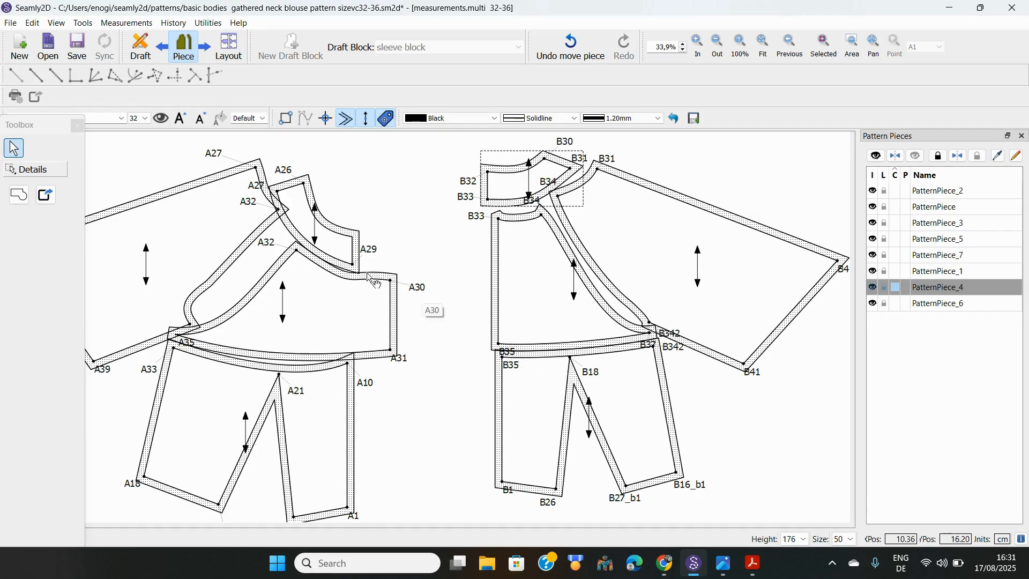
Move the small A26–A29 piece upward and shift the back sleeve piece up and right
drag(301, 218, 296, 185)
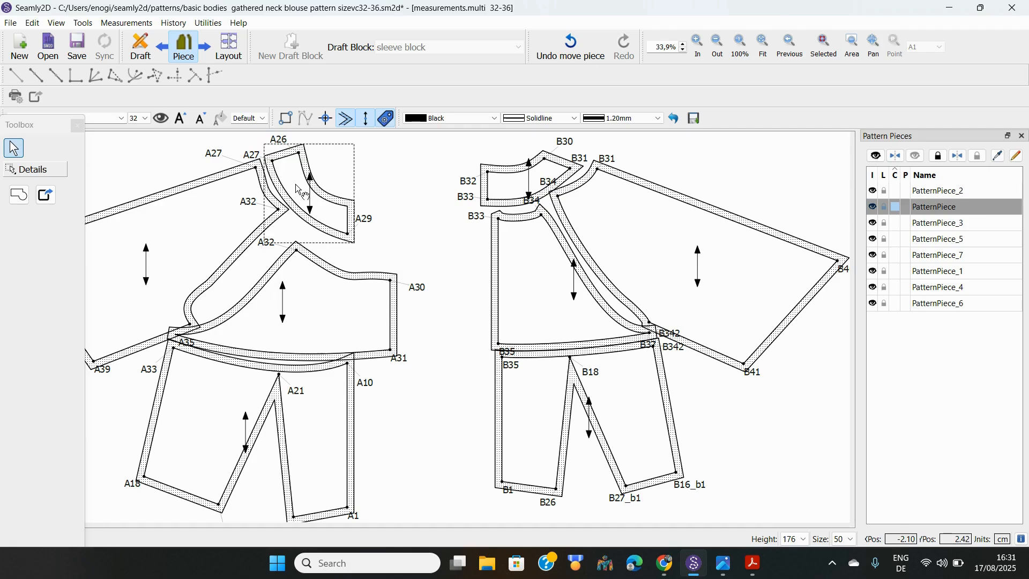
click(629, 227)
mouse_move(626, 223)
mouse_down()
mouse_move(642, 210)
mouse_move(633, 219)
mouse_up()
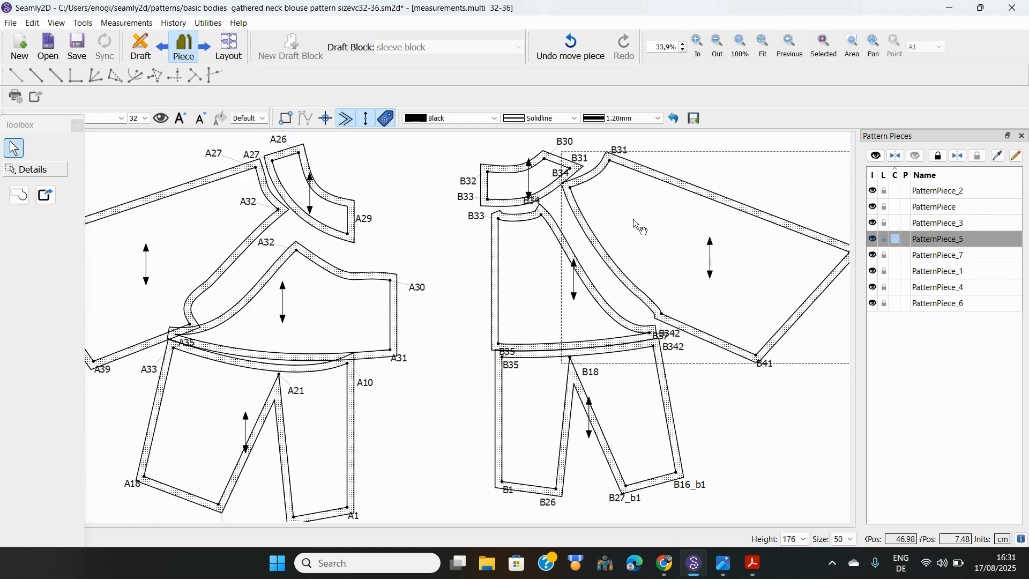